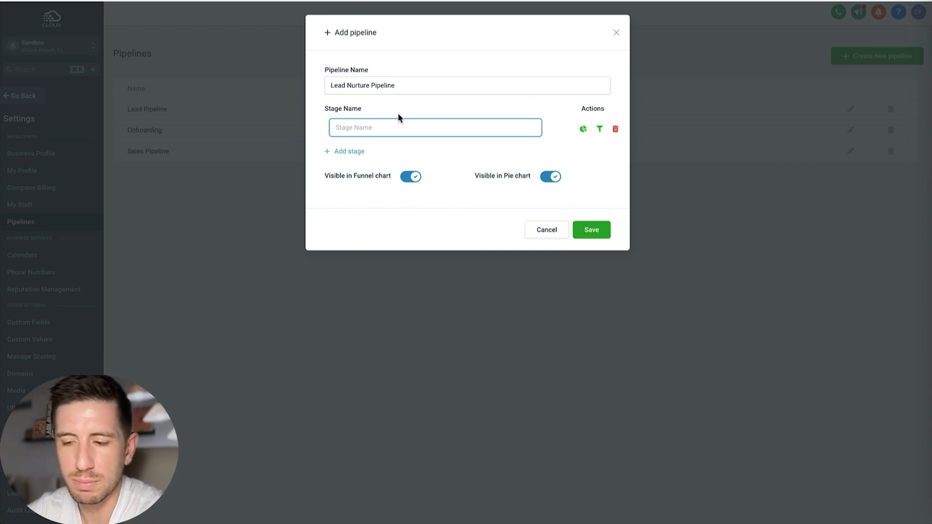
Step: Name the first stage of the Lead Nurture Pipeline DQ and add a second stage named Not Interested
{"action": "type", "text": "DQ"}
{"action": "left_click", "coordinate": [354, 151]}
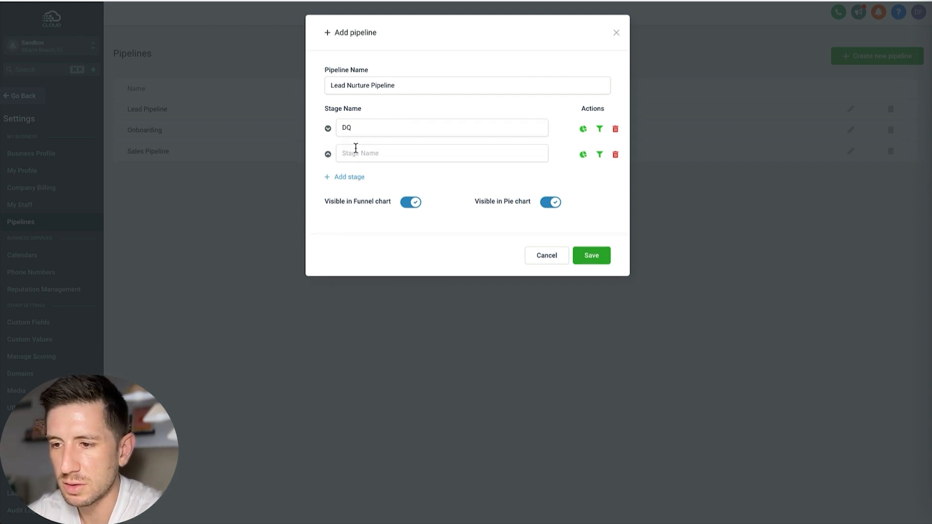
{"action": "left_click", "coordinate": [354, 153]}
{"action": "type", "text": "Not Interested"}
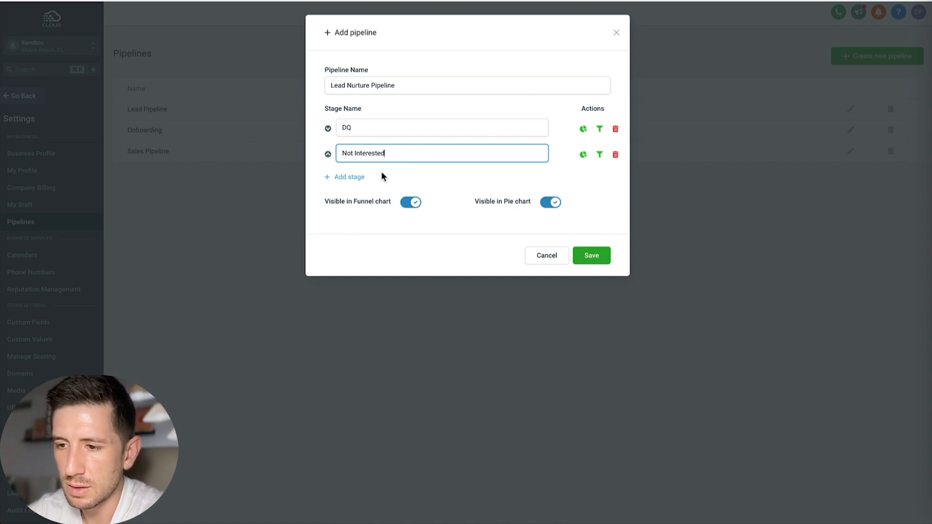
Step: Add two more pipeline stages named Cold Lead and Warm Leads below Not Interested
{"action": "left_click", "coordinate": [350, 177]}
{"action": "left_click", "coordinate": [351, 178]}
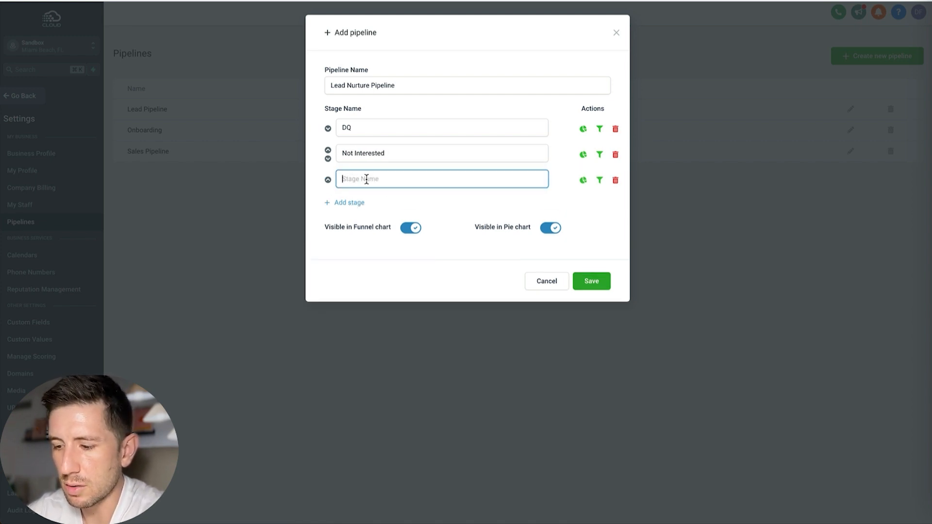
{"action": "type", "text": "Cold Lead"}
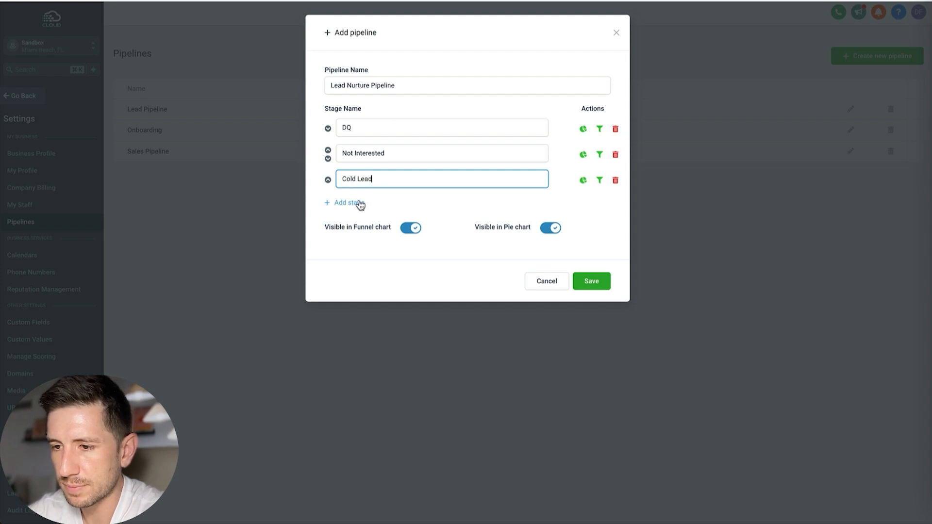
{"action": "left_click", "coordinate": [358, 202]}
{"action": "left_click", "coordinate": [359, 204]}
{"action": "type", "text": "Warm Leads"}
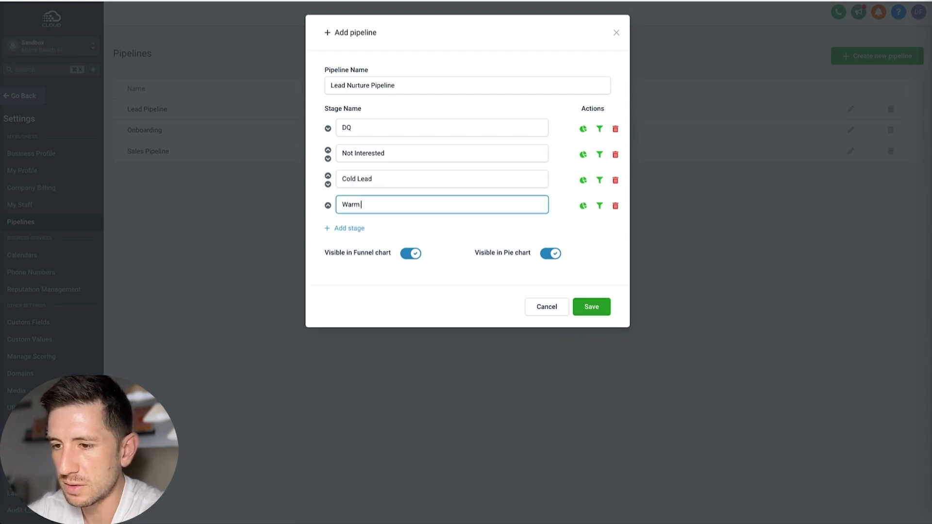
Step: Add a fifth pipeline stage named Hot Leads after Warm Leads
{"action": "left_click", "coordinate": [356, 228]}
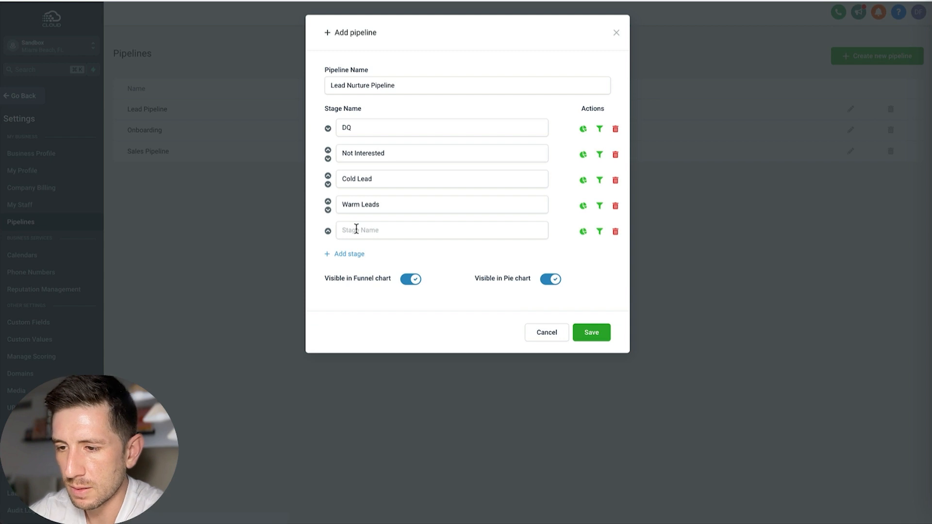
{"action": "left_click", "coordinate": [356, 228]}
{"action": "type", "text": "Hot Lead"}
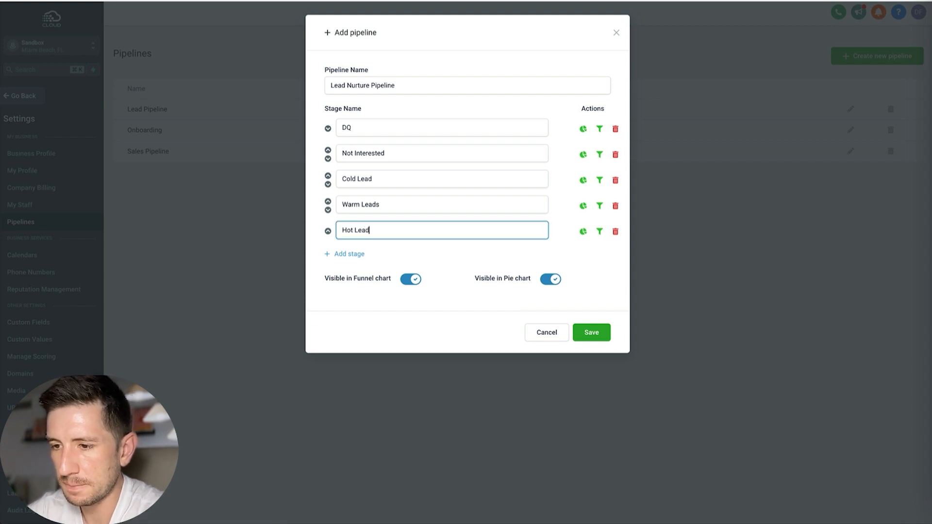
{"action": "type", "text": "s"}
Step: Extend the cold and warm stage names to Cold Lead (7+ Days) and Warm Leads (48hrs to 7 Days)
{"action": "left_click", "coordinate": [387, 179]}
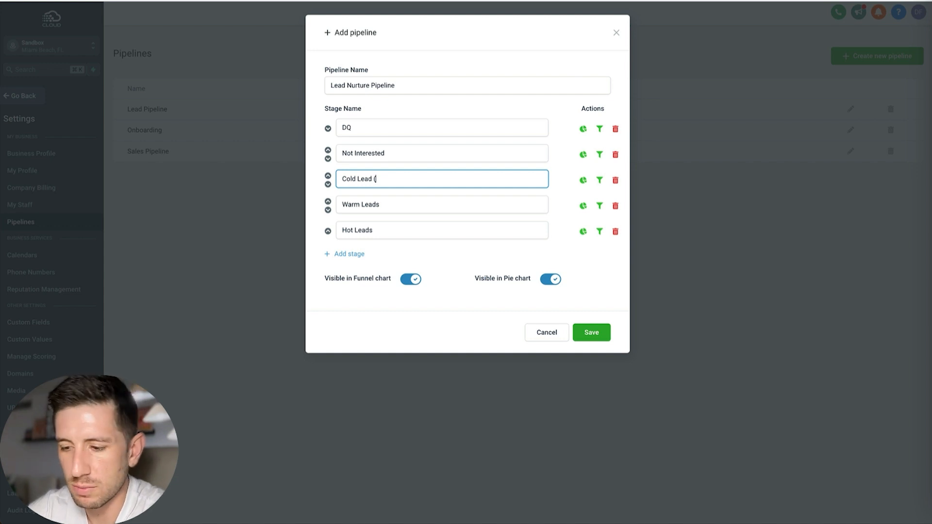
{"action": "type", "text": "( 7+"}
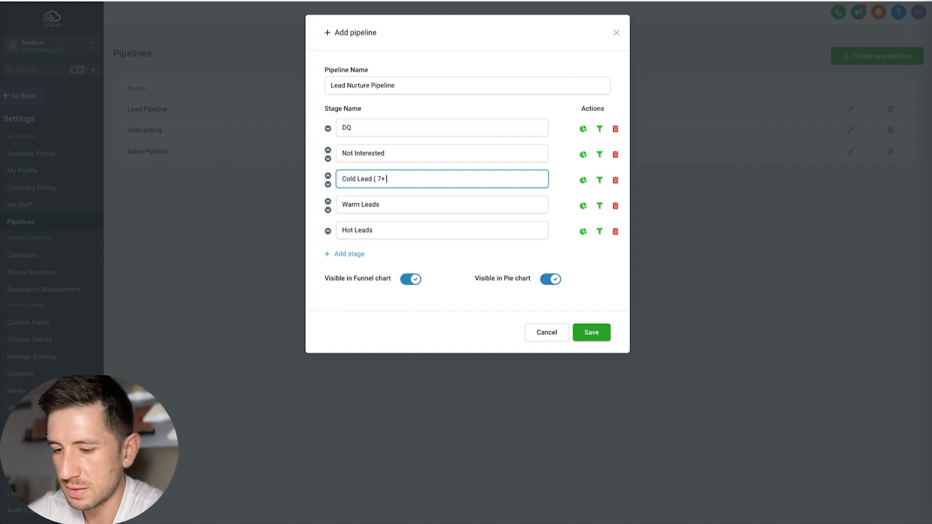
{"action": "type", "text": " Days"}
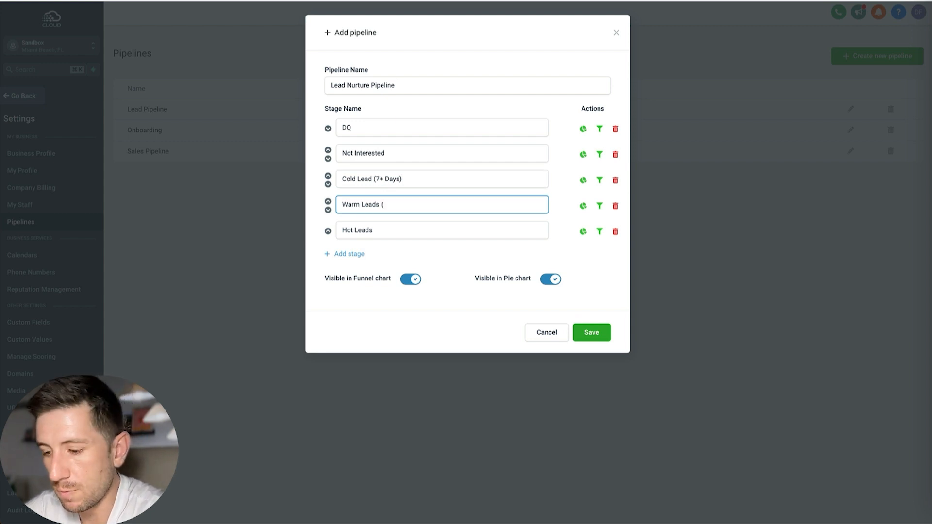
{"action": "type", "text": "48hrs to 7"}
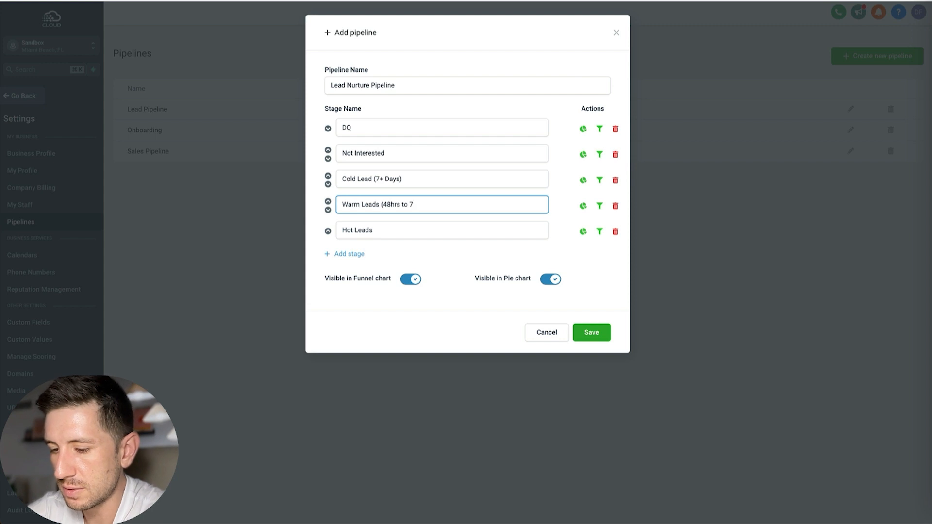
{"action": "type", "text": " Days"}
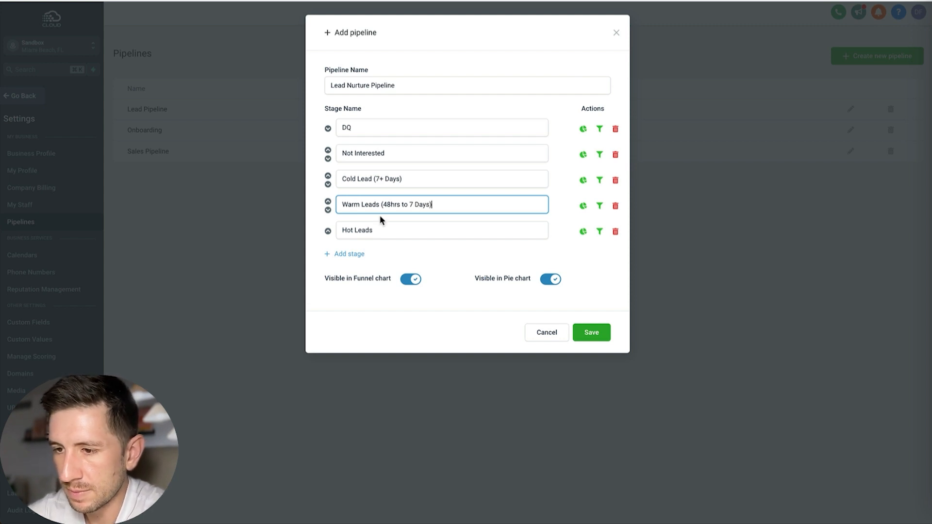
Step: Extend the Hot Leads stage name to Hot Leads (48 Hr)
{"action": "left_click", "coordinate": [380, 230]}
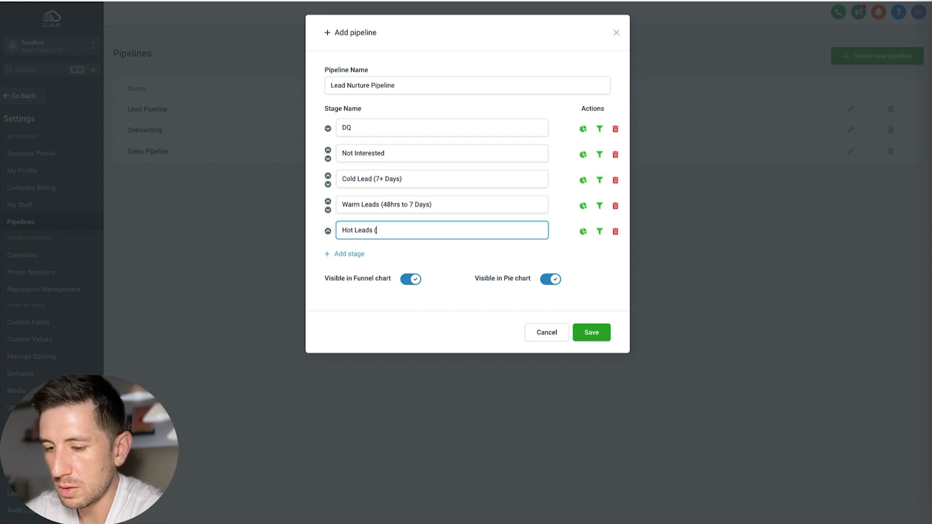
{"action": "type", "text": "("}
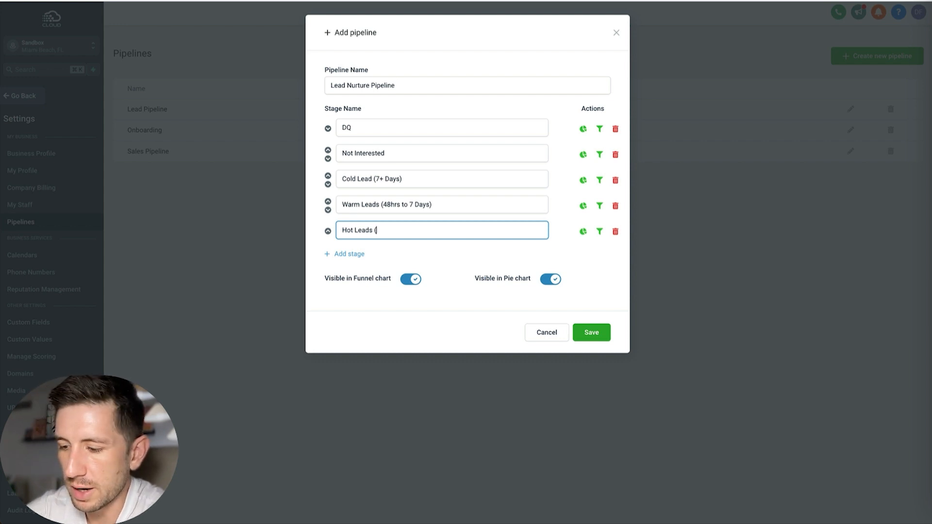
{"action": "type", "text": "48 Hr"}
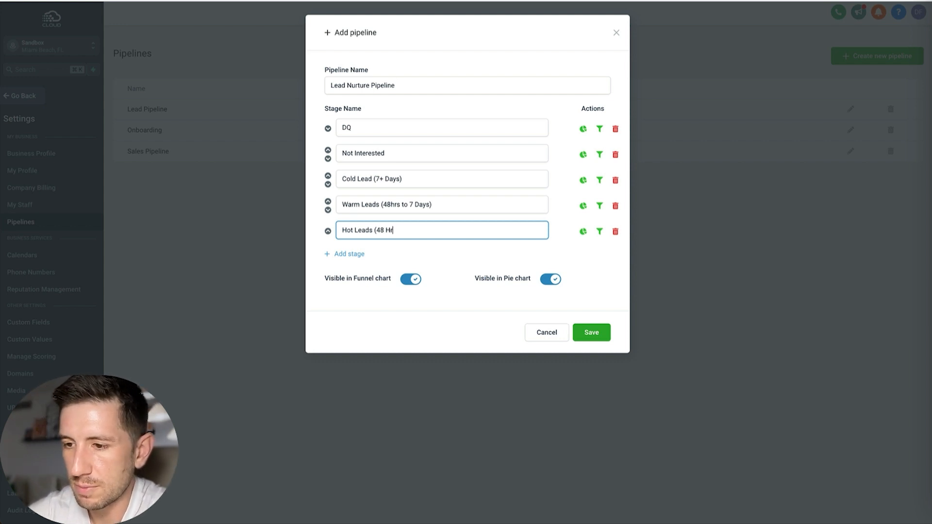
{"action": "type", "text": ")"}
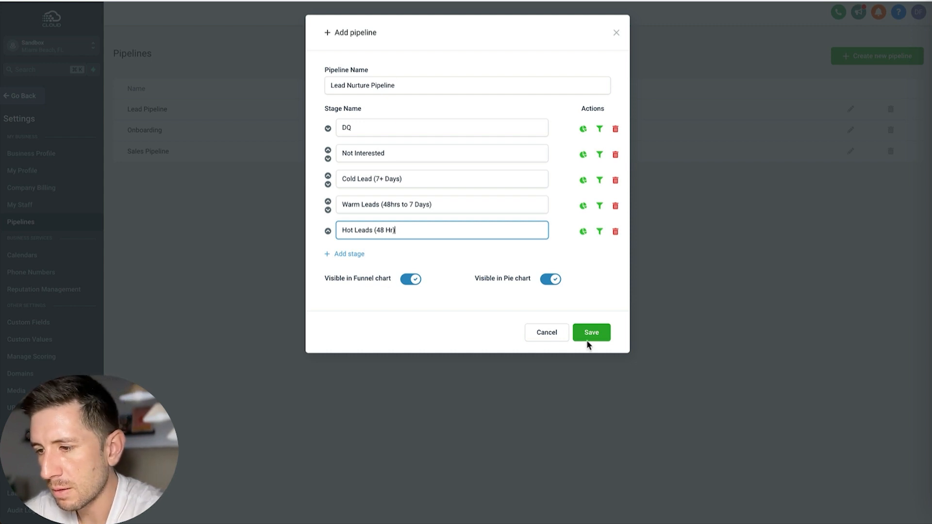
Step: Add two stages named In Contact and Appointment Booked after the hot leads stage
{"action": "left_click", "coordinate": [345, 254]}
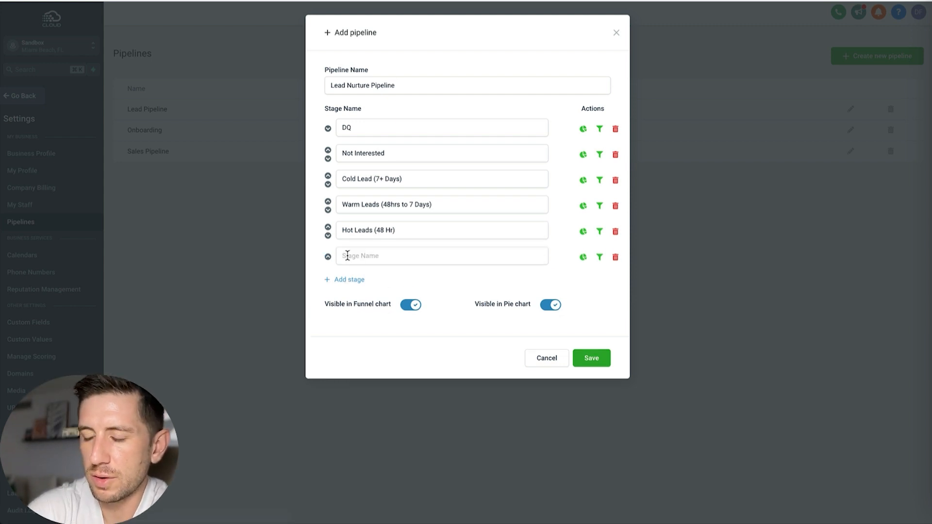
{"action": "left_click", "coordinate": [353, 250]}
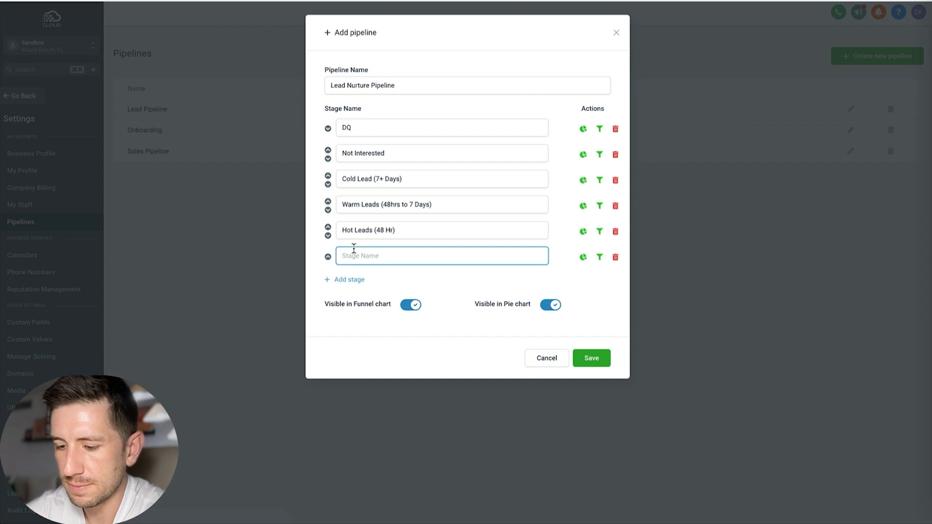
{"action": "type", "text": "In Contact"}
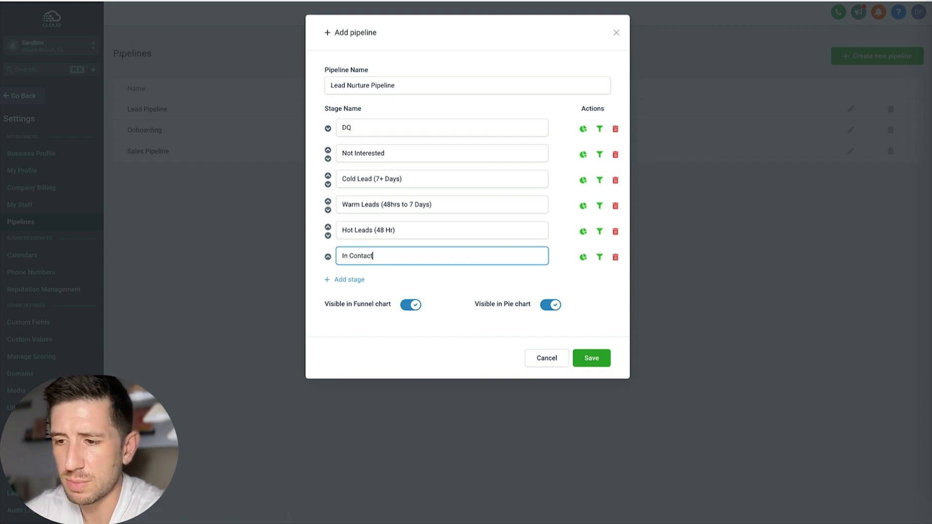
{"action": "left_click", "coordinate": [345, 280]}
{"action": "left_click", "coordinate": [367, 280]}
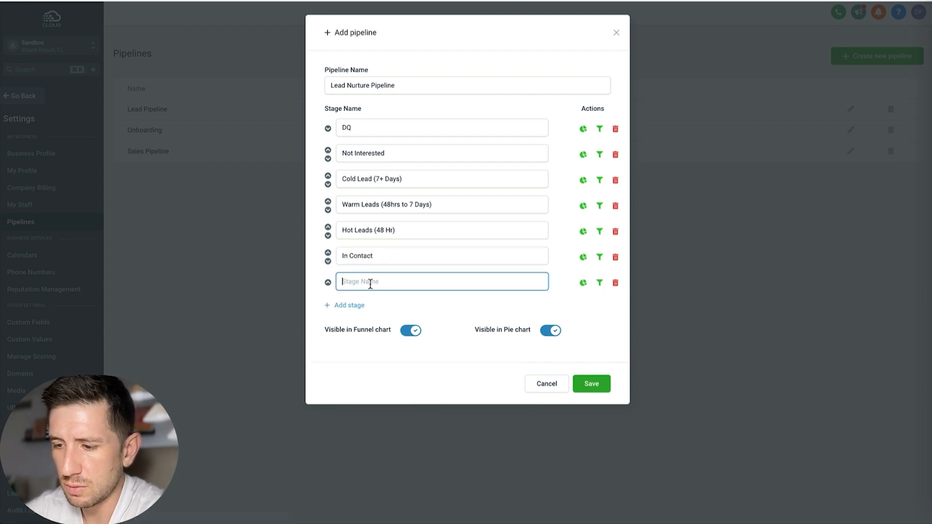
{"action": "type", "text": "Appointment"}
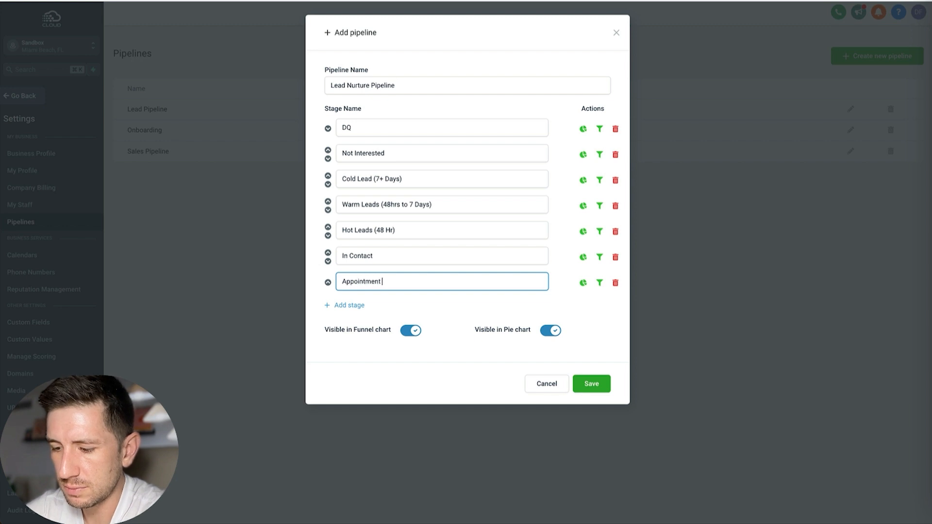
{"action": "type", "text": " Booked"}
Step: Add two stages named No Show and Appointment Sat after Appointment Booked
{"action": "left_click", "coordinate": [349, 305]}
{"action": "left_click", "coordinate": [362, 305]}
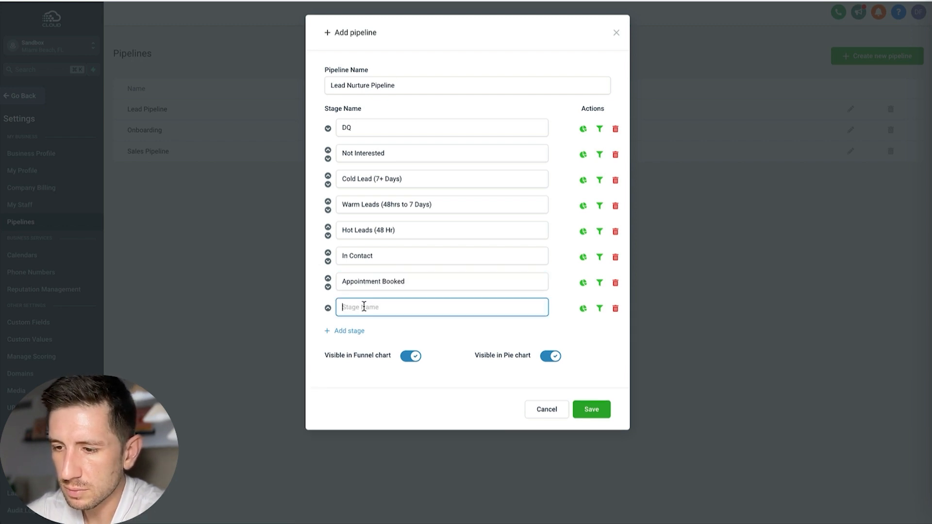
{"action": "type", "text": "No Show"}
{"action": "key", "text": "Return"}
{"action": "type", "text": "A"}
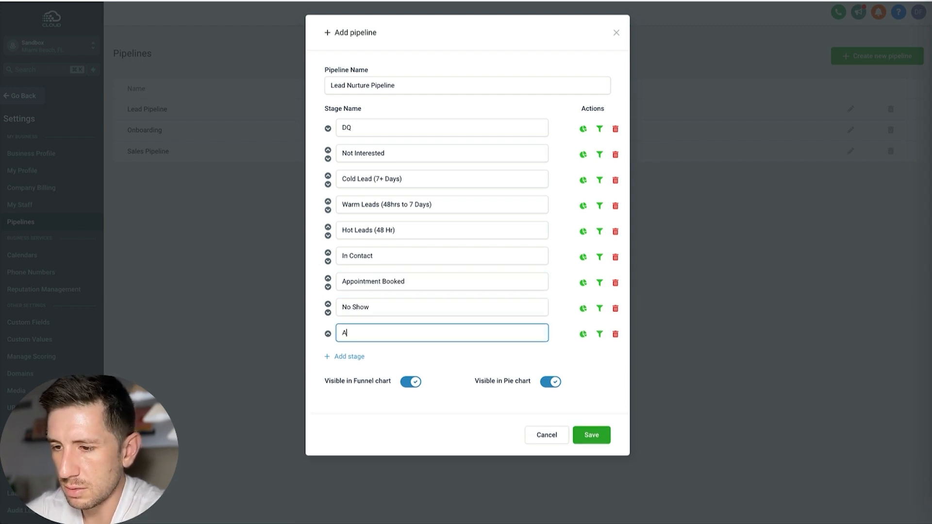
{"action": "type", "text": "ppointment Sat"}
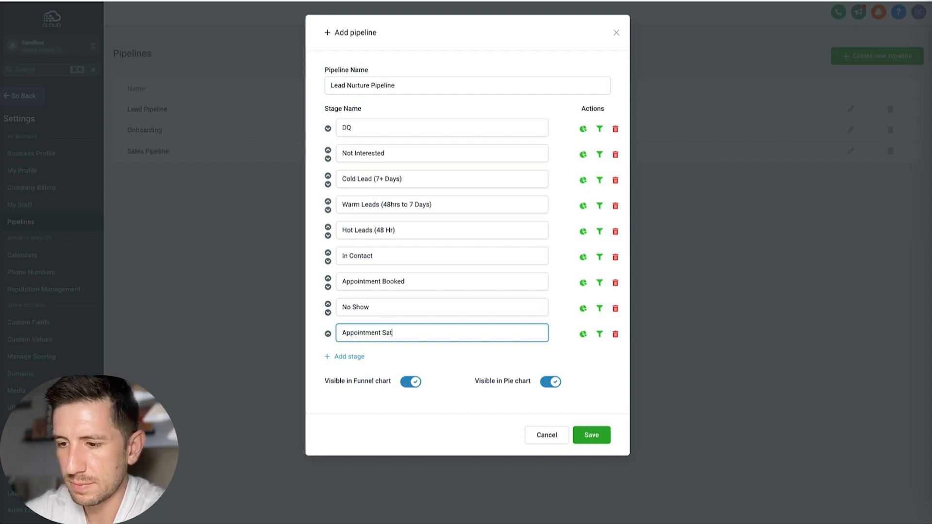
Step: Add two stages named Offer Extended and Close Won after Appointment Sat
{"action": "left_click", "coordinate": [343, 356]}
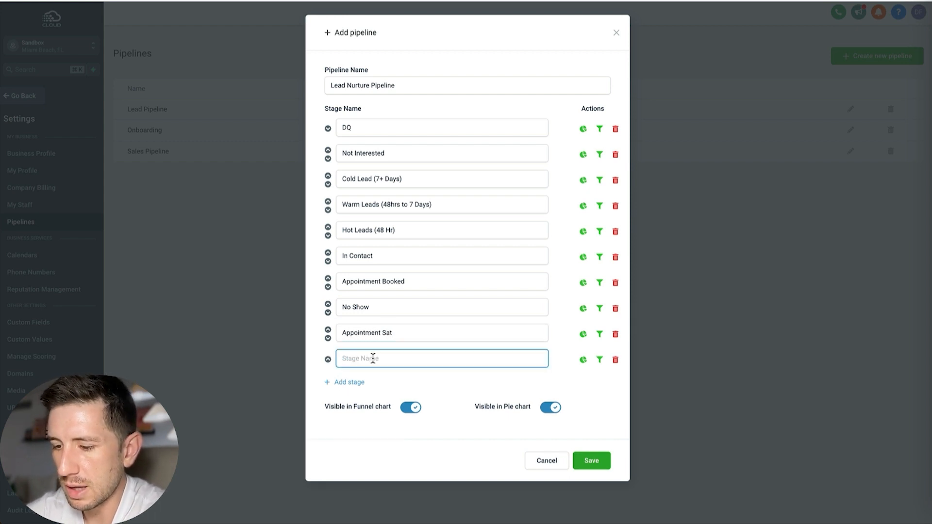
{"action": "type", "text": "Offer Ex"}
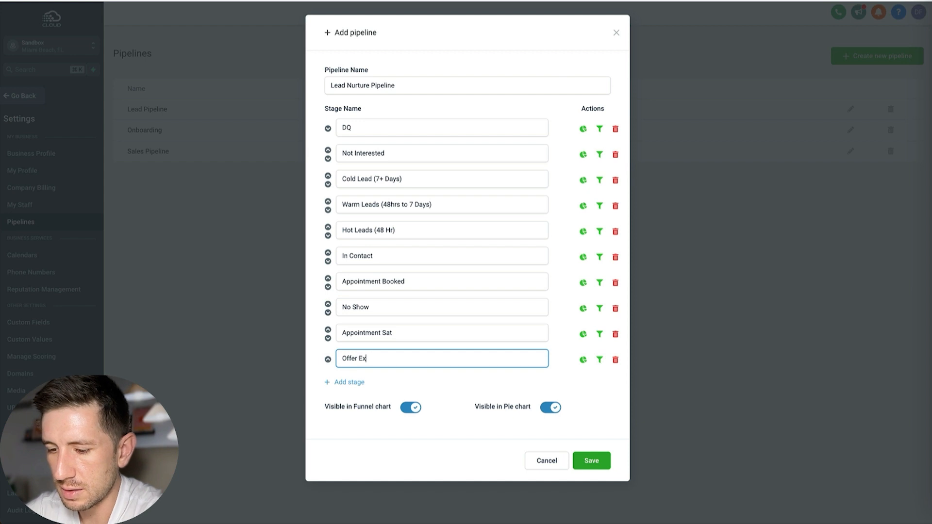
{"action": "type", "text": "tended"}
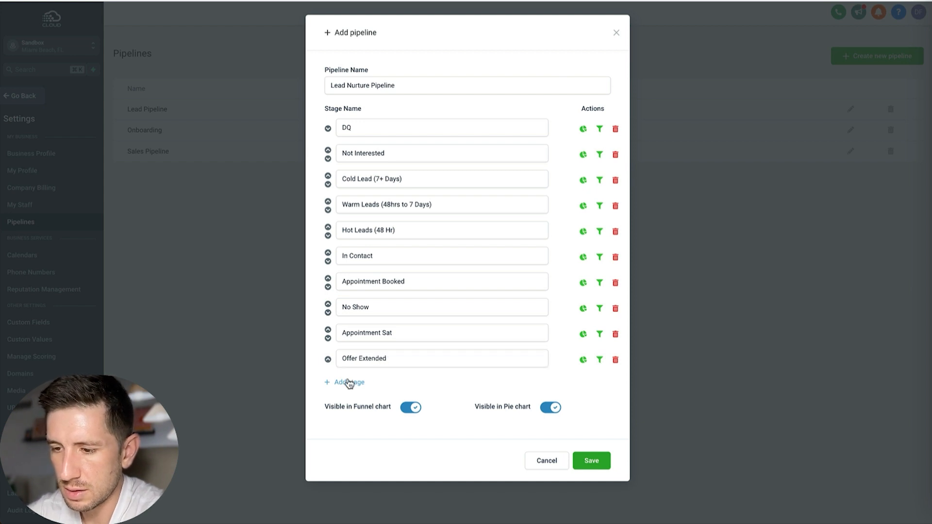
{"action": "left_click", "coordinate": [349, 382]}
{"action": "type", "text": "Close"}
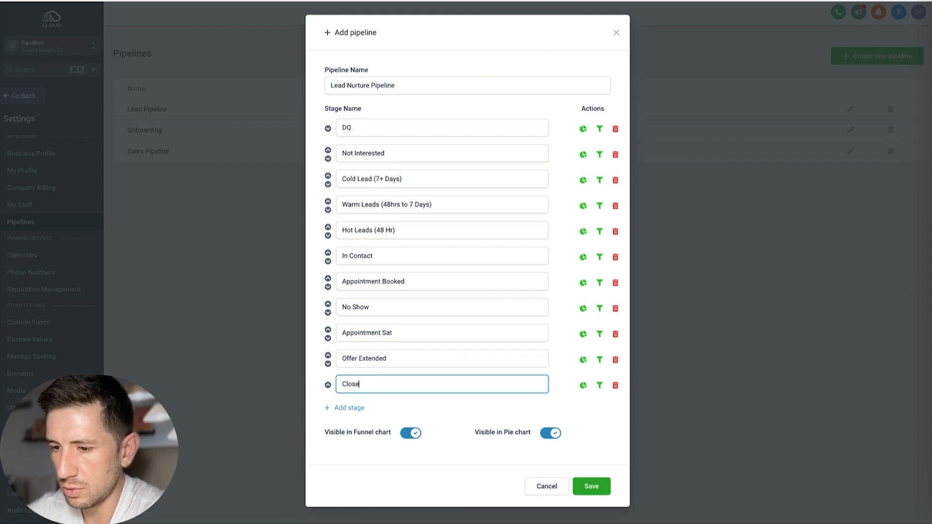
{"action": "type", "text": " Won"}
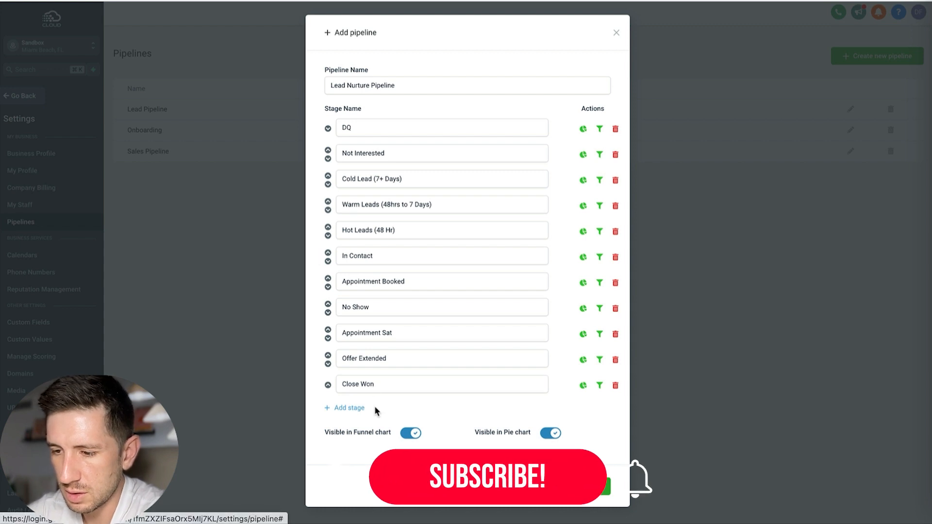
Step: Add a final stage named Lost and save the Lead Nurture Pipeline
{"action": "left_click", "coordinate": [357, 408]}
{"action": "left_click", "coordinate": [357, 409]}
{"action": "type", "text": "Lost"}
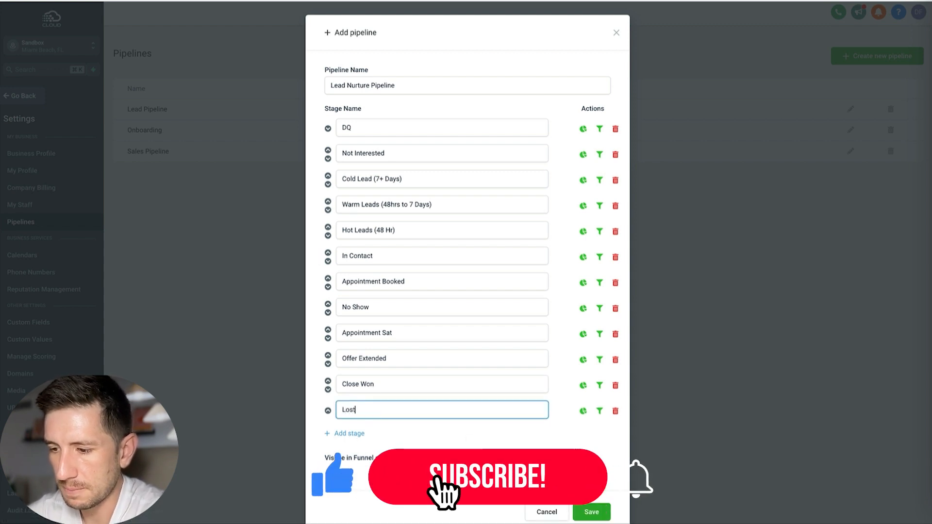
{"action": "left_click", "coordinate": [590, 510]}
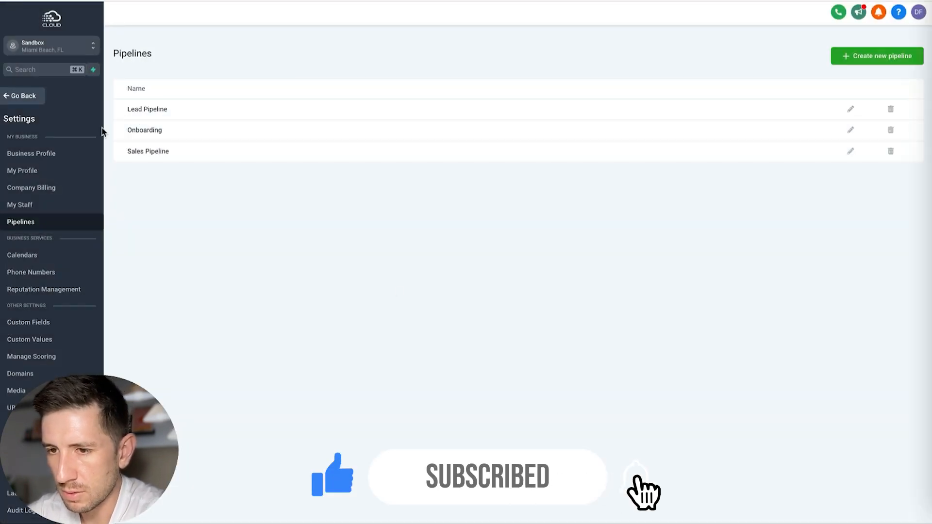
Step: Leave the settings, open the opportunities board and look through all stage columns of the Lead Nurture Pipeline
{"action": "left_click", "coordinate": [18, 100]}
{"action": "left_click", "coordinate": [29, 165]}
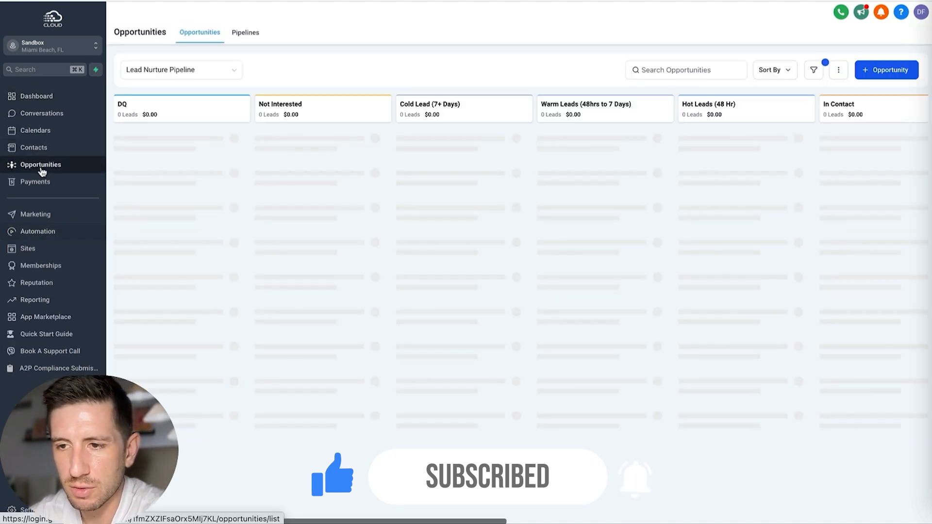
{"action": "scroll", "coordinate": [191, 129], "scroll_direction": "right", "scroll_amount": 10}
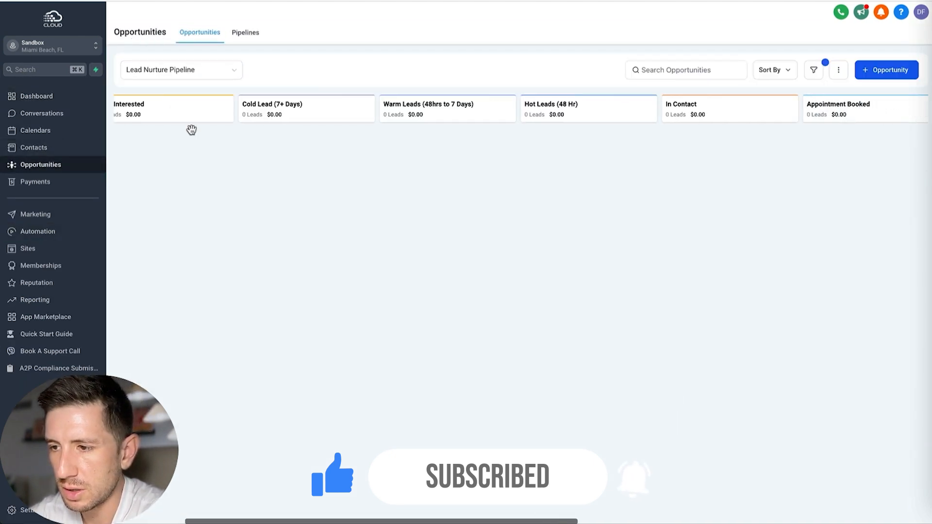
{"action": "scroll", "coordinate": [191, 129], "scroll_direction": "right", "scroll_amount": 3}
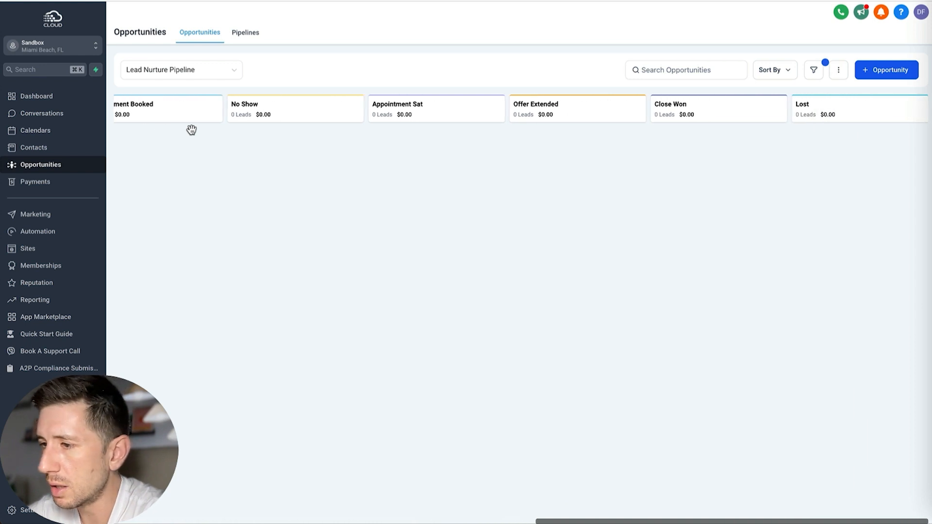
{"action": "scroll", "coordinate": [191, 129], "scroll_direction": "left", "scroll_amount": 13}
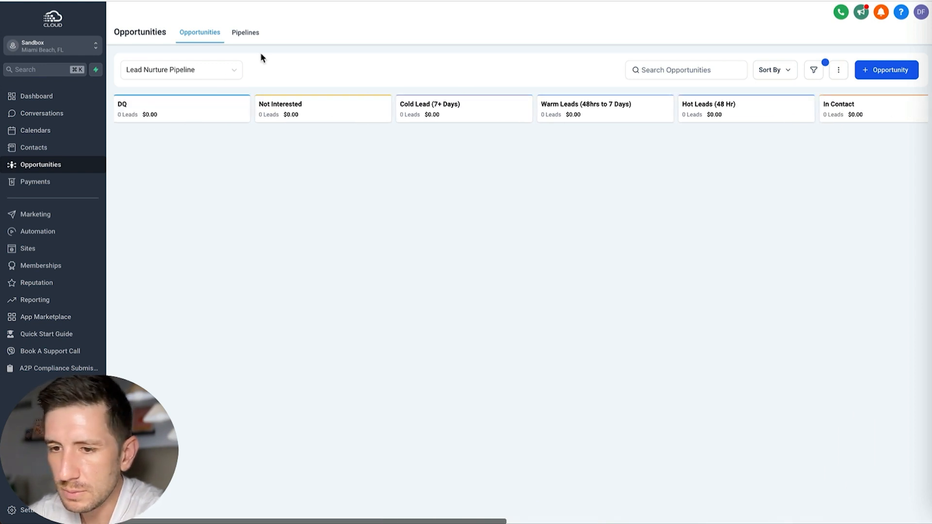
Step: Open the automation workflows and create a new workflow from scratch
{"action": "left_click", "coordinate": [33, 235]}
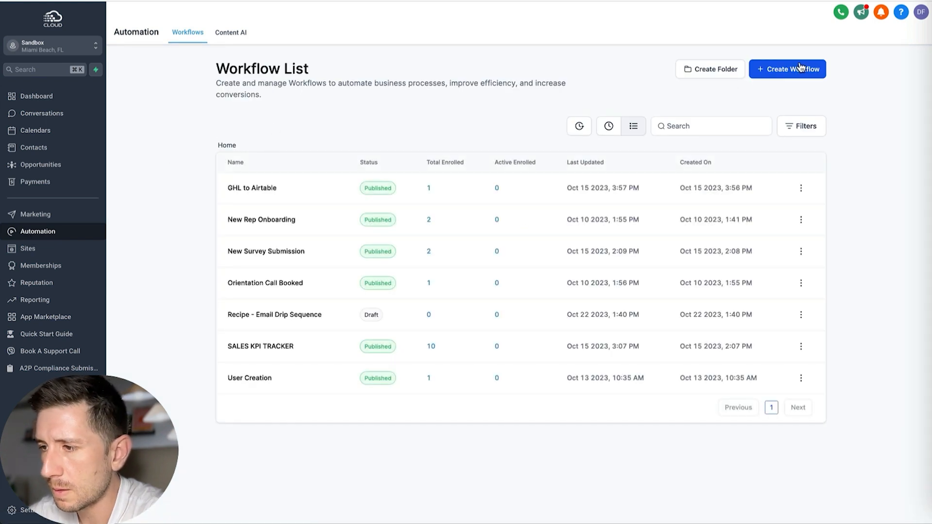
{"action": "left_click", "coordinate": [799, 67]}
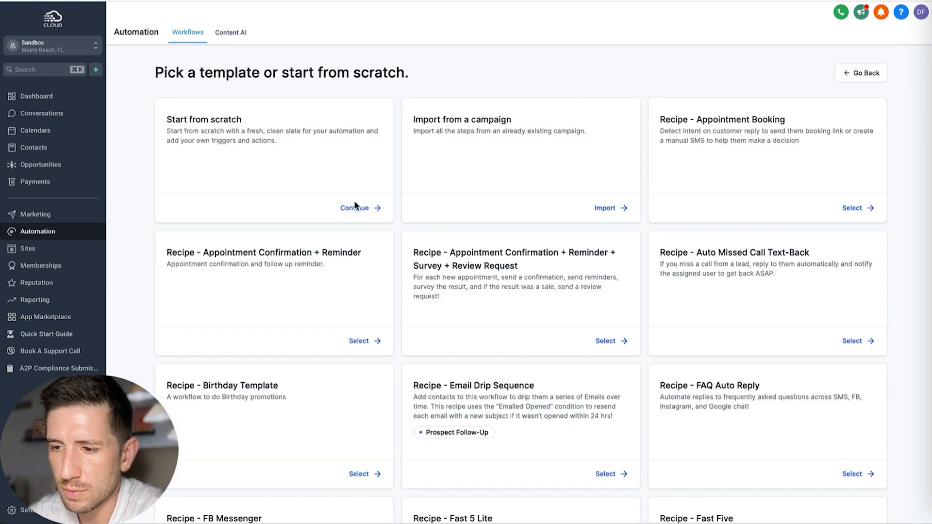
{"action": "left_click", "coordinate": [356, 208]}
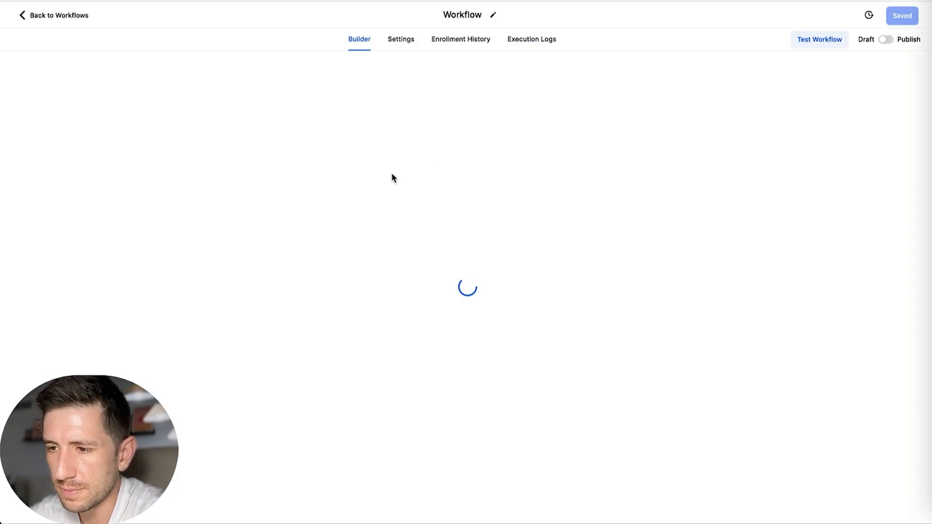
Step: Rename the new workflow as Lead Nurture Workflow
{"action": "left_click", "coordinate": [478, 14]}
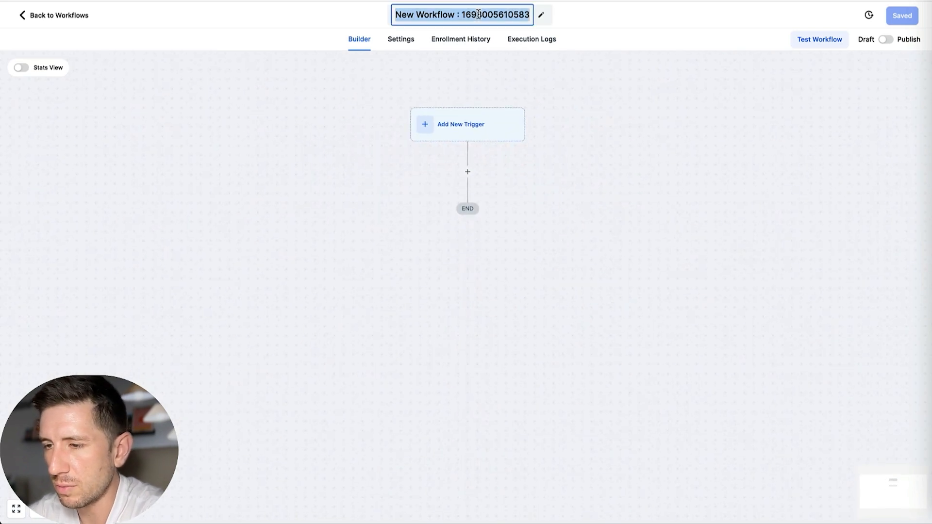
{"action": "key", "text": "BackSpace"}
{"action": "type", "text": "Lead"}
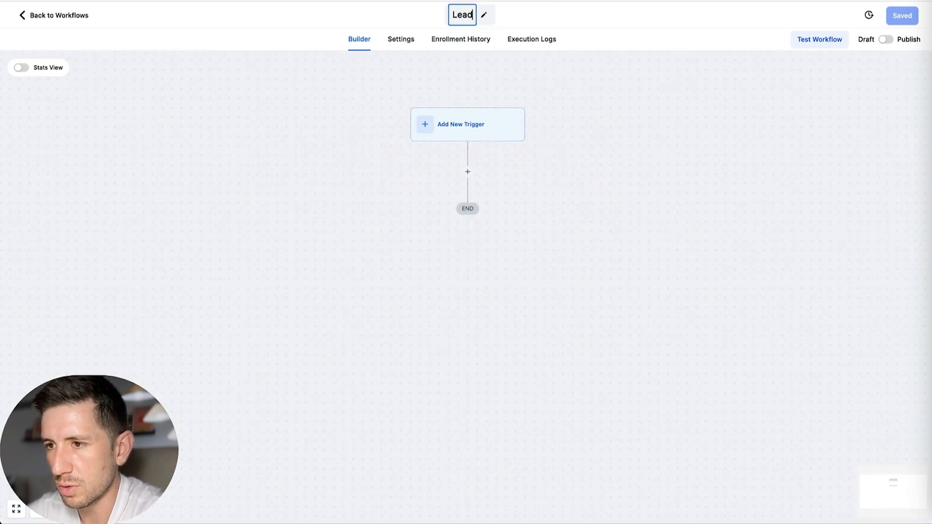
{"action": "type", "text": " Nurture Wo"}
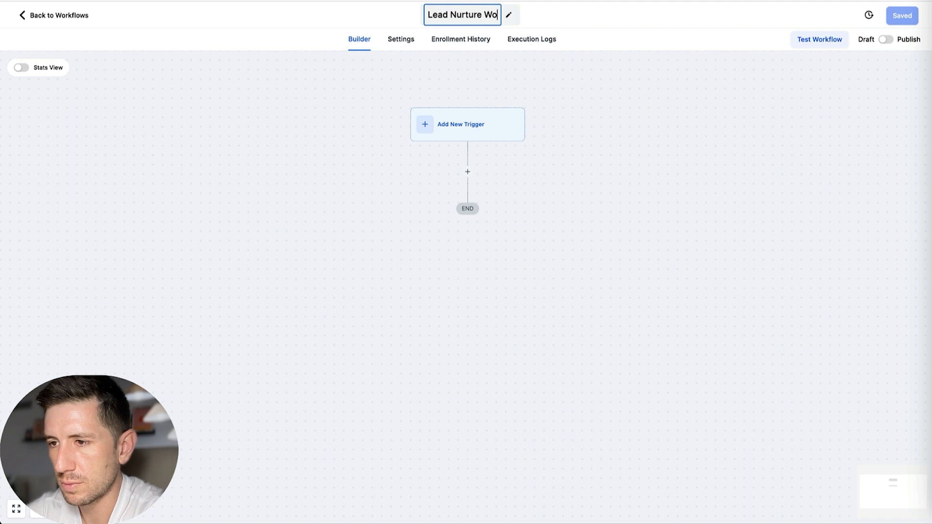
{"action": "type", "text": "rkflow"}
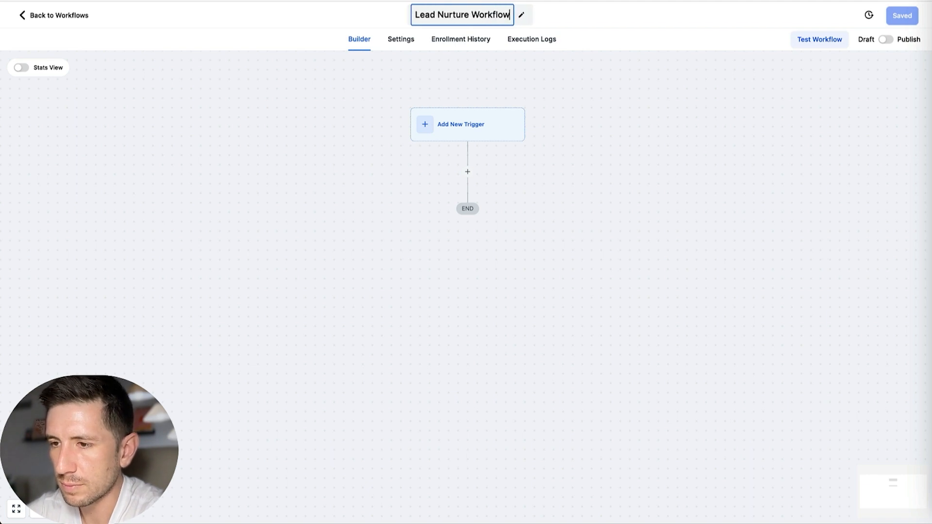
{"action": "key", "text": "Return"}
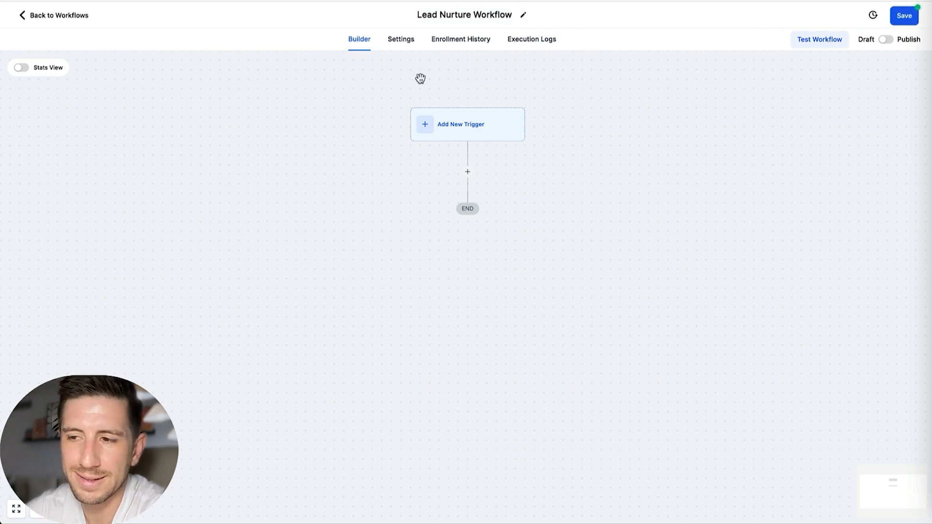
Step: Enable Stop on response in the workflow settings, save the workflow and return to the builder
{"action": "left_click", "coordinate": [401, 41]}
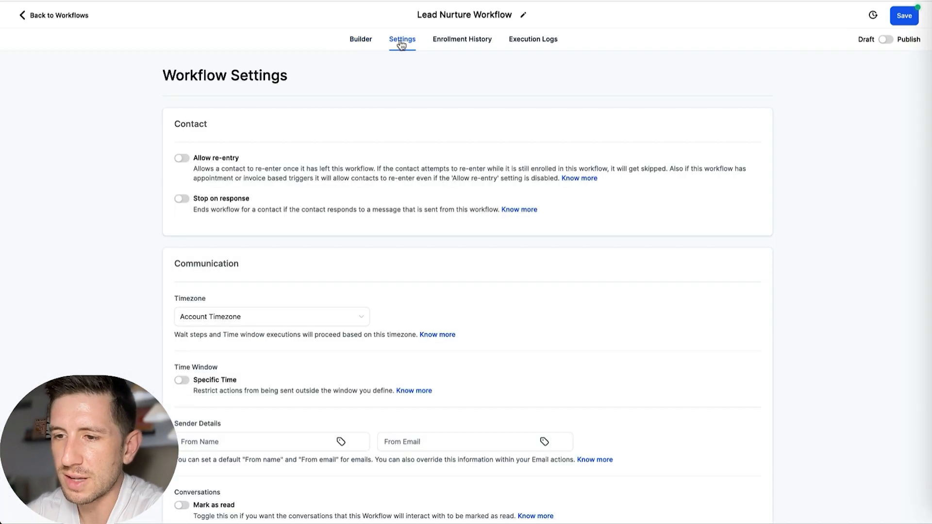
{"action": "left_click", "coordinate": [182, 200]}
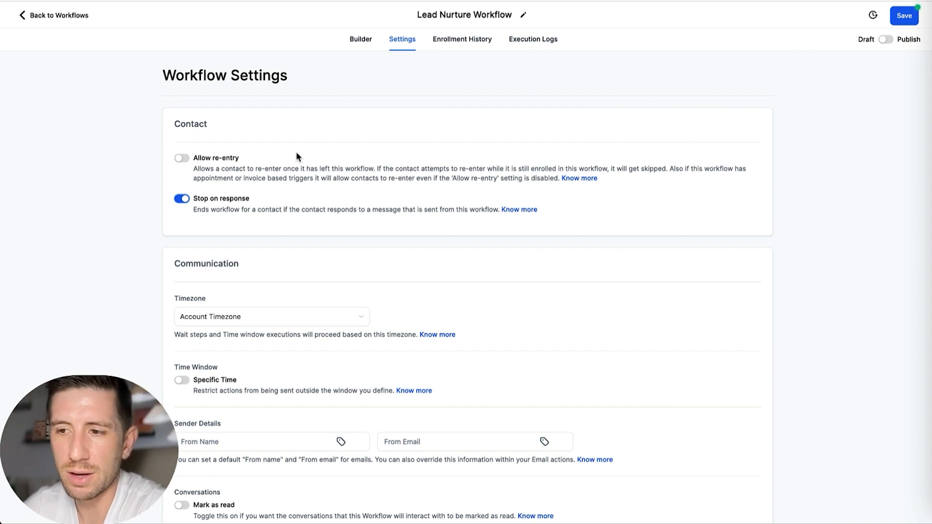
{"action": "scroll", "coordinate": [315, 125], "scroll_direction": "down", "scroll_amount": 1}
{"action": "scroll", "coordinate": [315, 125], "scroll_direction": "up", "scroll_amount": 1}
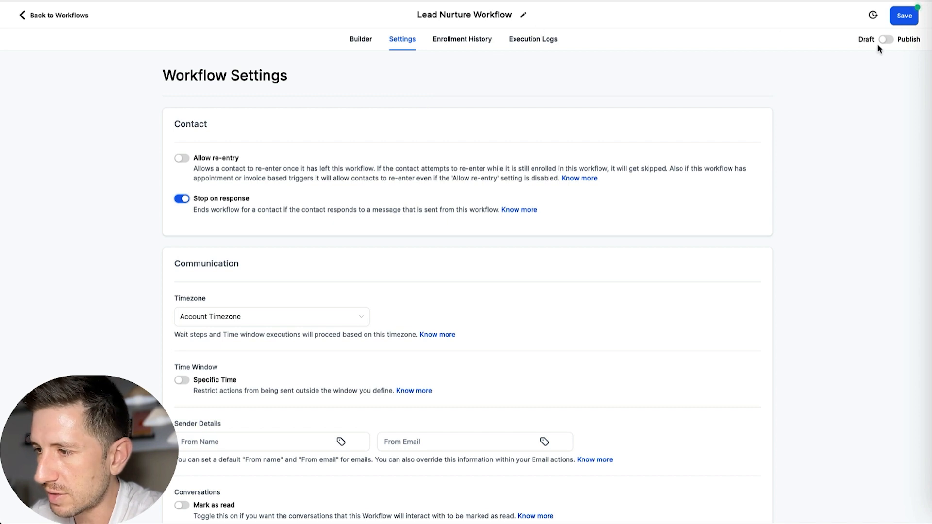
{"action": "left_click", "coordinate": [905, 16]}
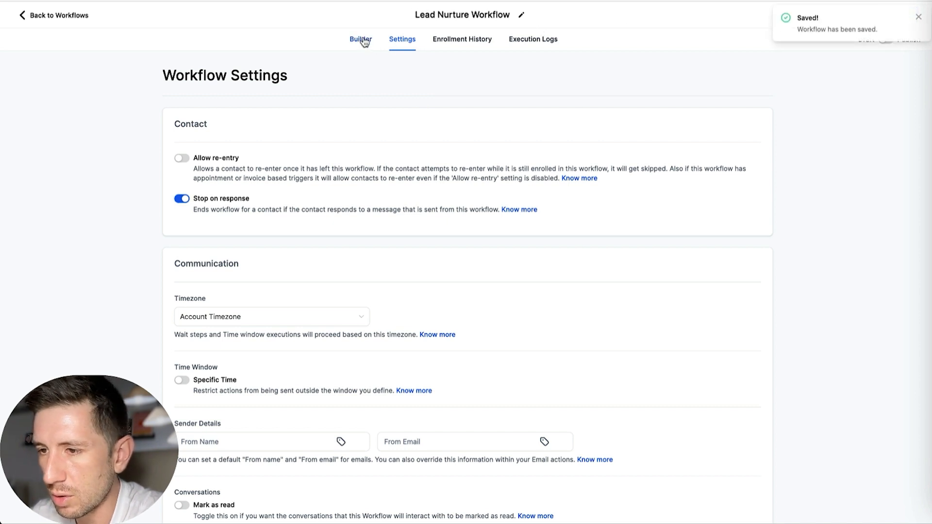
{"action": "left_click", "coordinate": [361, 40]}
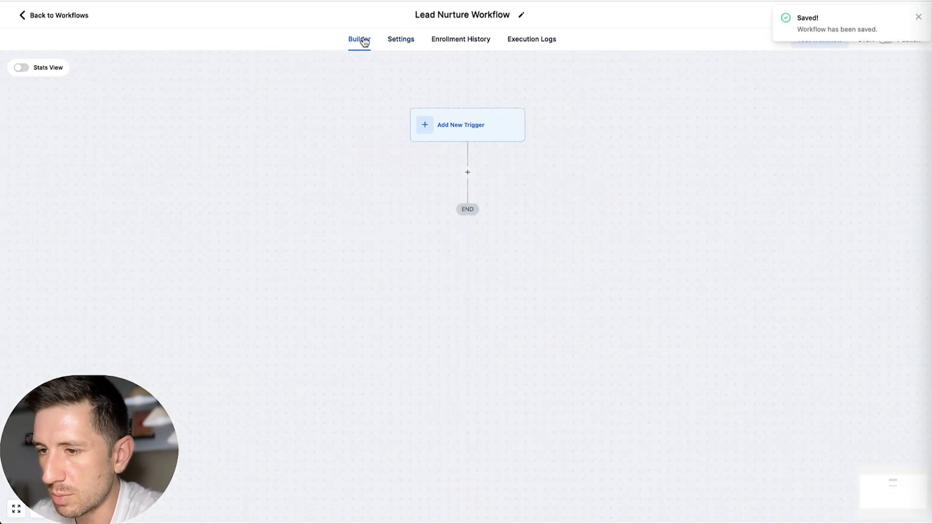
{"action": "left_click", "coordinate": [465, 132]}
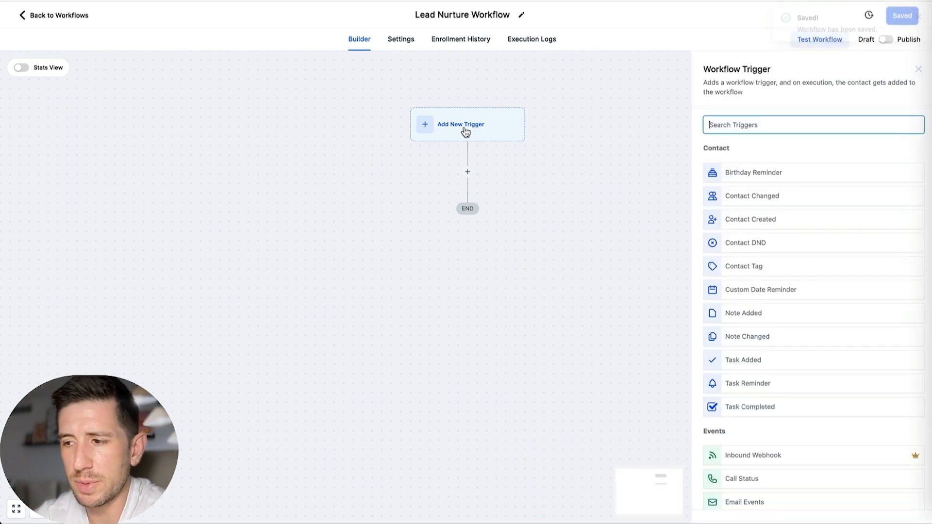
{"action": "left_click", "coordinate": [729, 125]}
{"action": "type", "text": "form"}
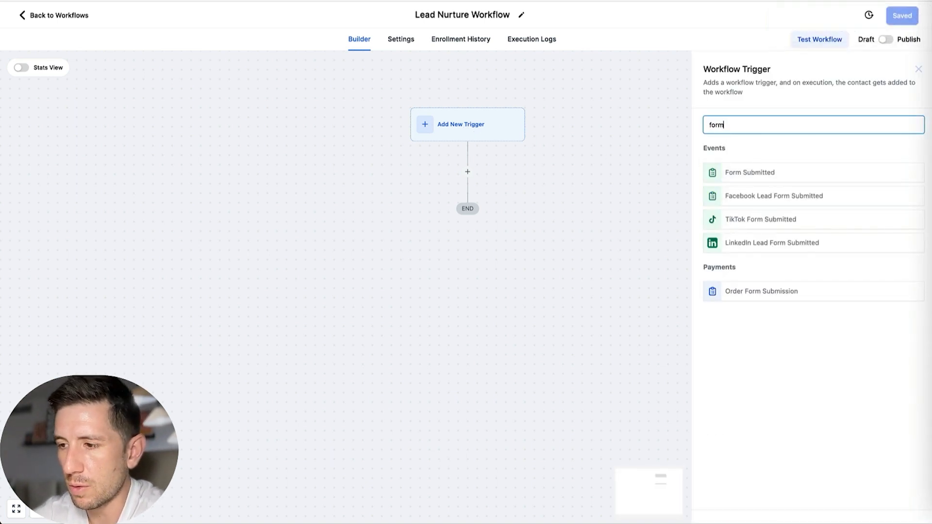
{"action": "left_click", "coordinate": [776, 177]}
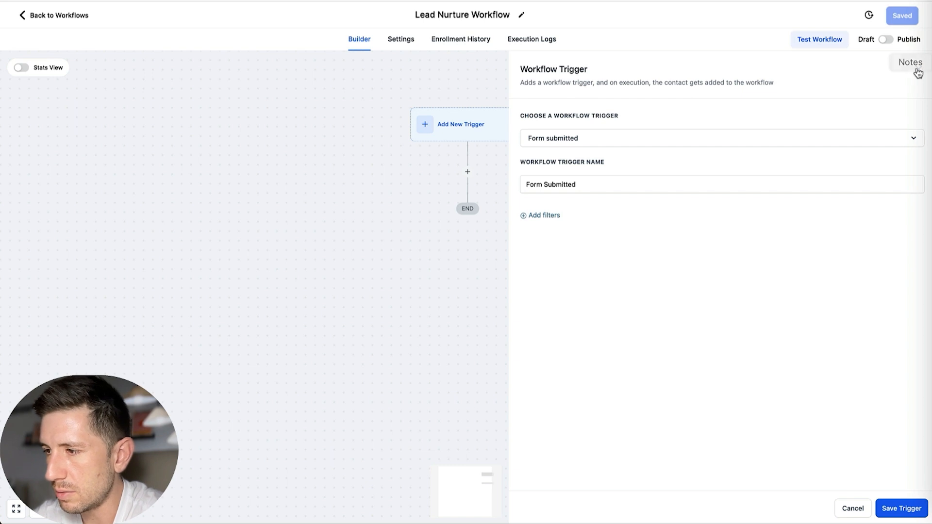
{"action": "left_click", "coordinate": [917, 70]}
Step: Add a Form Submitted trigger with the filter Form is User Creation and save the trigger
{"action": "left_click", "coordinate": [480, 127]}
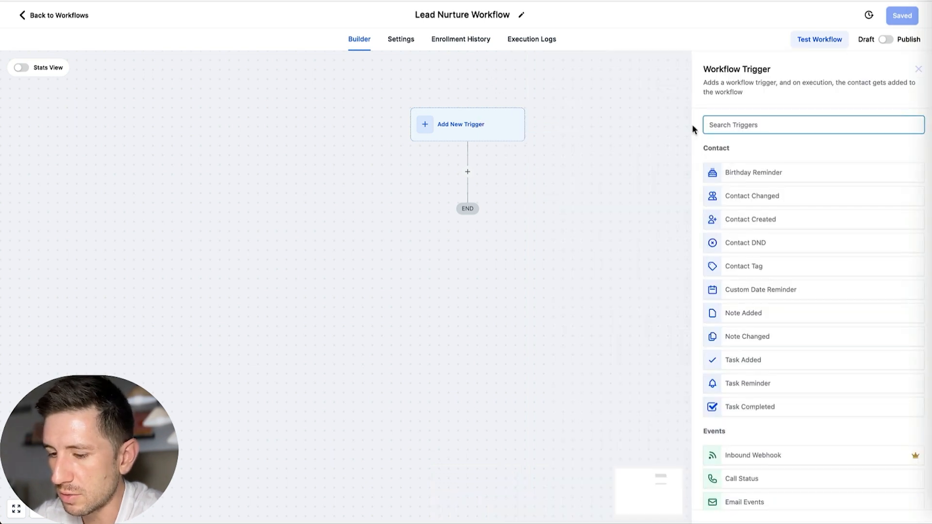
{"action": "type", "text": "form"}
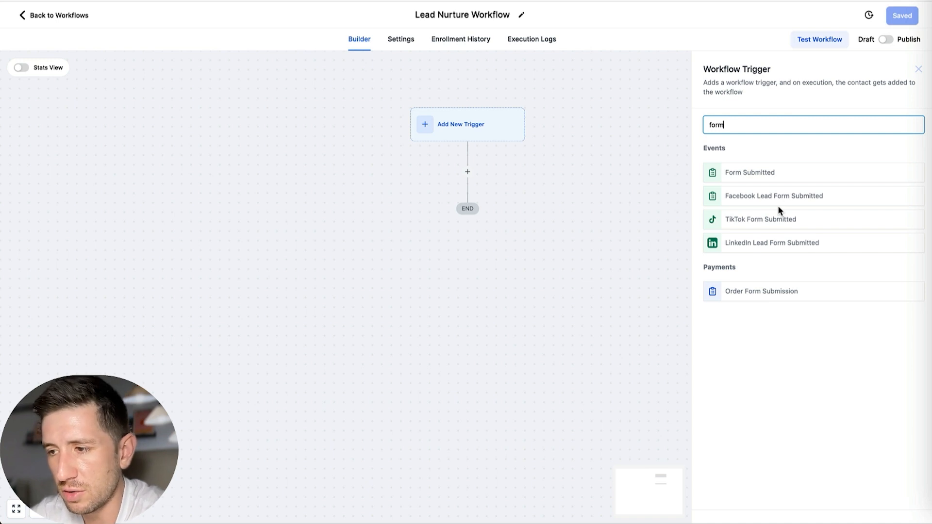
{"action": "left_click", "coordinate": [769, 174]}
{"action": "left_click", "coordinate": [536, 214]}
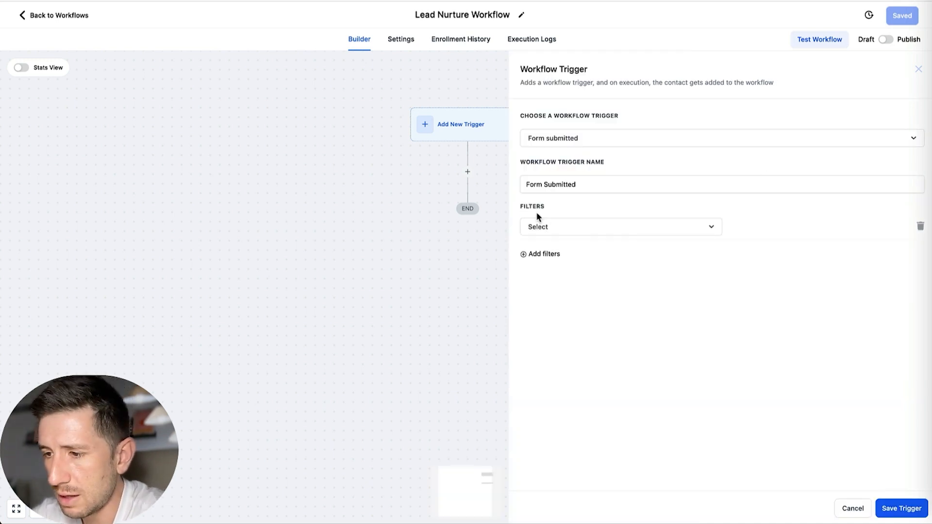
{"action": "left_click", "coordinate": [553, 224]}
{"action": "left_click", "coordinate": [563, 292]}
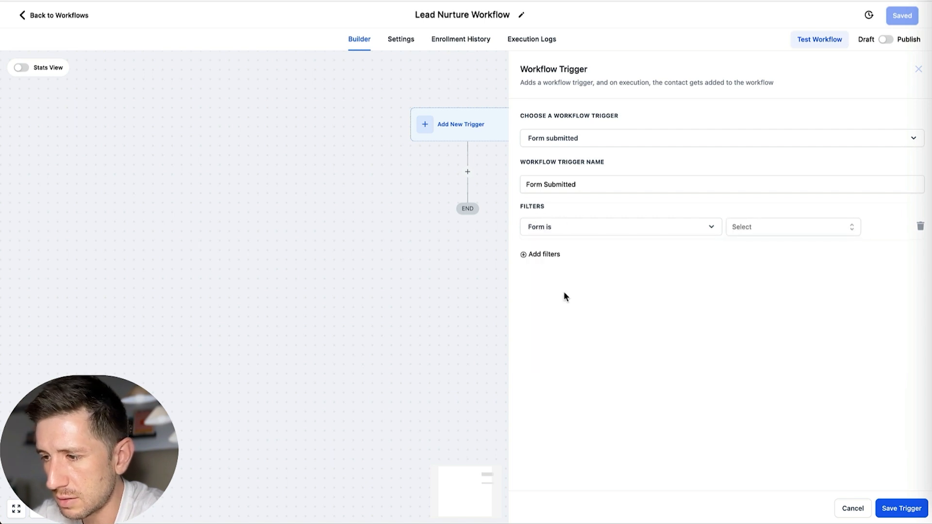
{"action": "left_click", "coordinate": [751, 224]}
{"action": "left_click", "coordinate": [755, 291]}
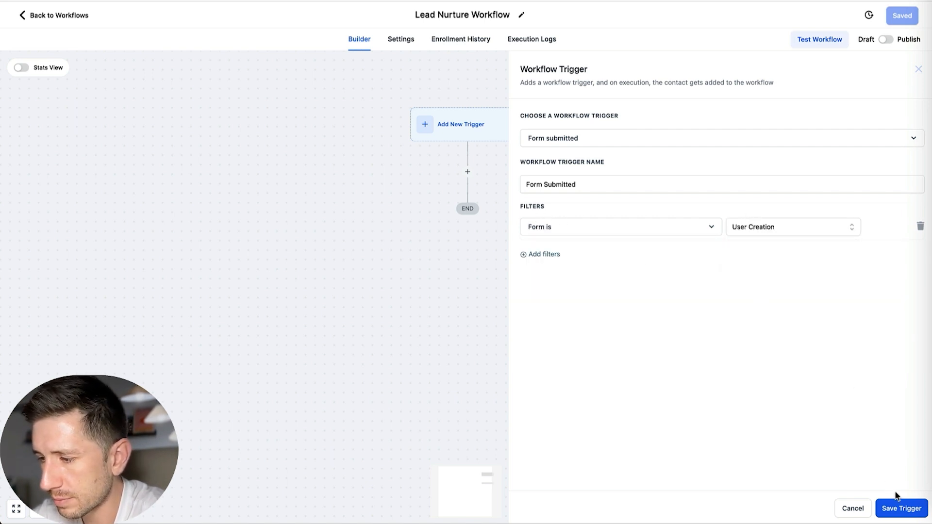
{"action": "left_click", "coordinate": [892, 508]}
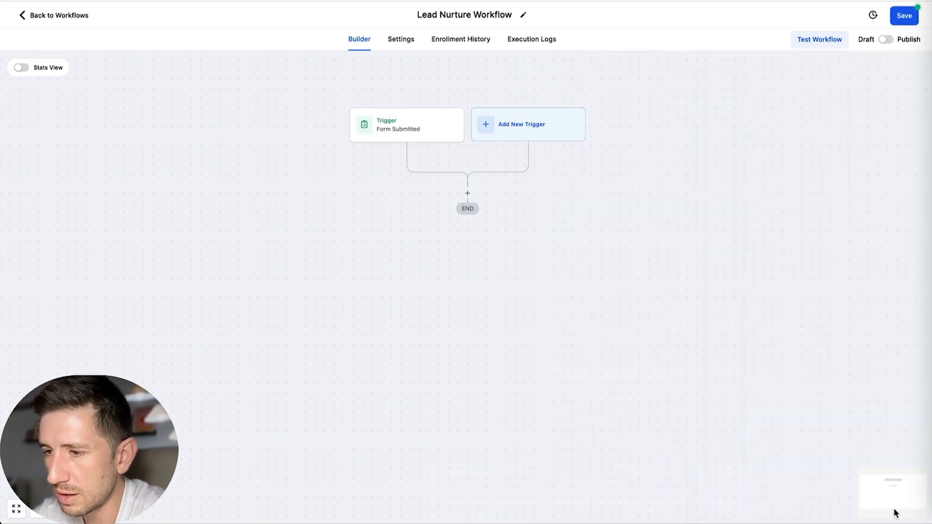
Step: Add an Assign To User action below the trigger, select the first two listed users and save the action
{"action": "left_click", "coordinate": [467, 193]}
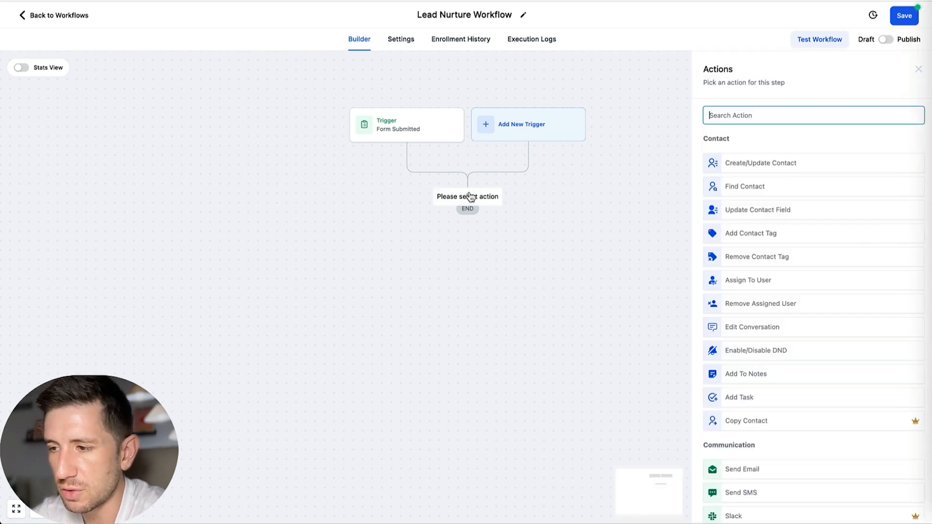
{"action": "type", "text": "assign"}
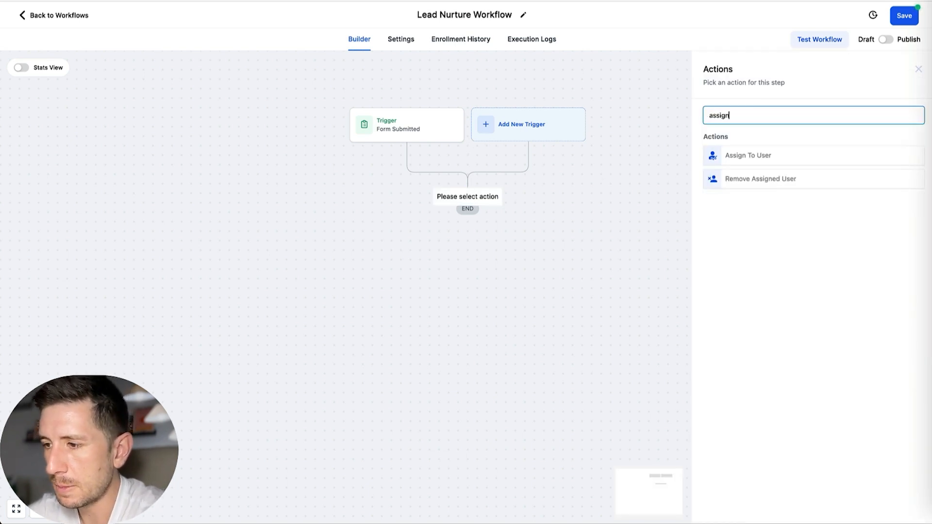
{"action": "left_click", "coordinate": [758, 155]}
{"action": "left_click", "coordinate": [741, 189]}
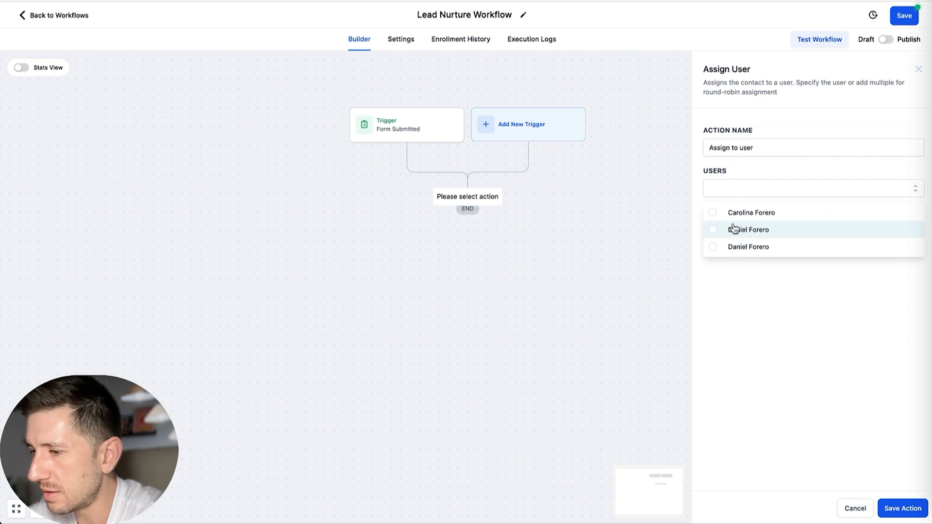
{"action": "left_click", "coordinate": [710, 232]}
{"action": "left_click", "coordinate": [709, 212]}
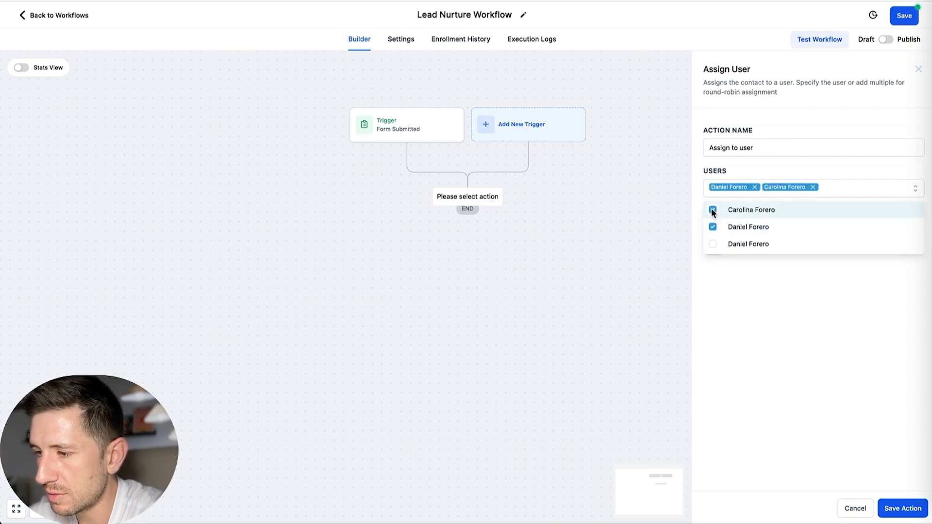
{"action": "left_click", "coordinate": [807, 361]}
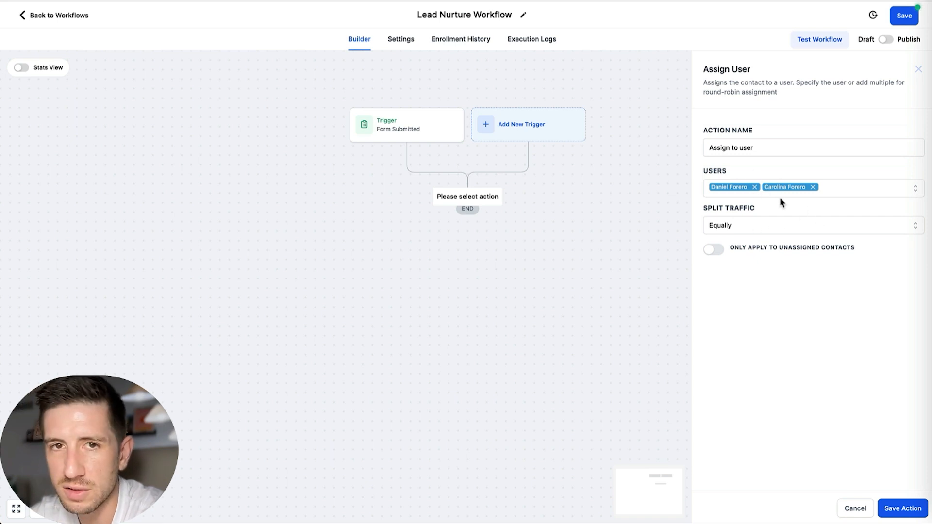
{"action": "left_click", "coordinate": [899, 511]}
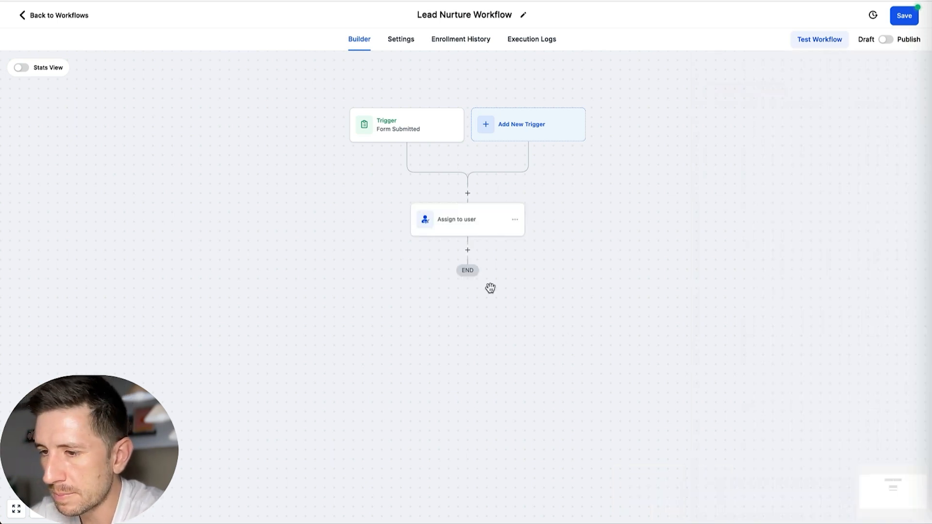
Step: Add an Internal Notification action after the user assignment and set its notification type to SMS
{"action": "left_click", "coordinate": [469, 252]}
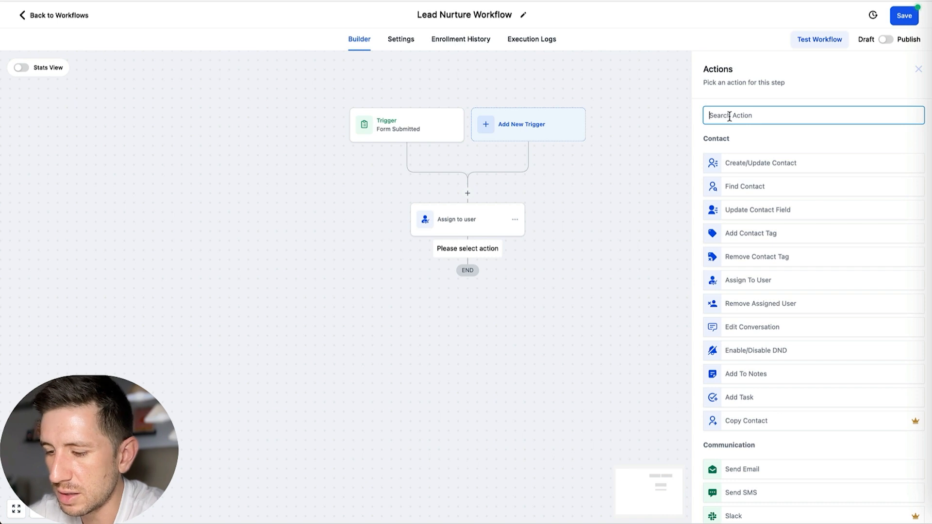
{"action": "type", "text": "inter"}
{"action": "left_click", "coordinate": [767, 156]}
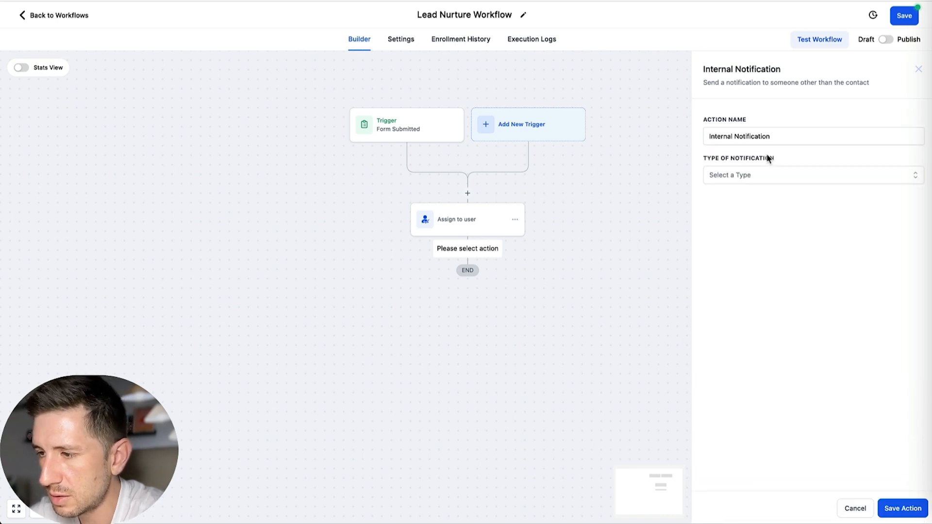
{"action": "left_click", "coordinate": [746, 181]}
{"action": "left_click", "coordinate": [712, 231]}
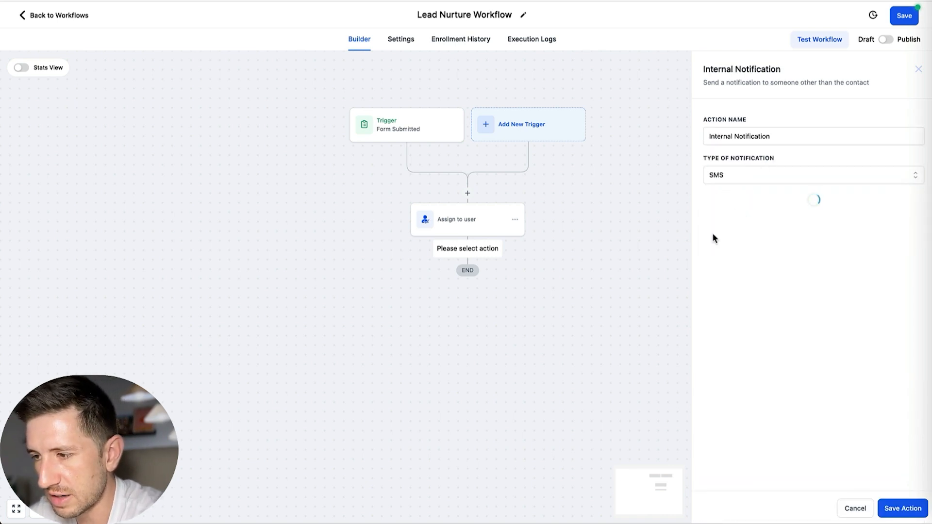
{"action": "left_click", "coordinate": [765, 176]}
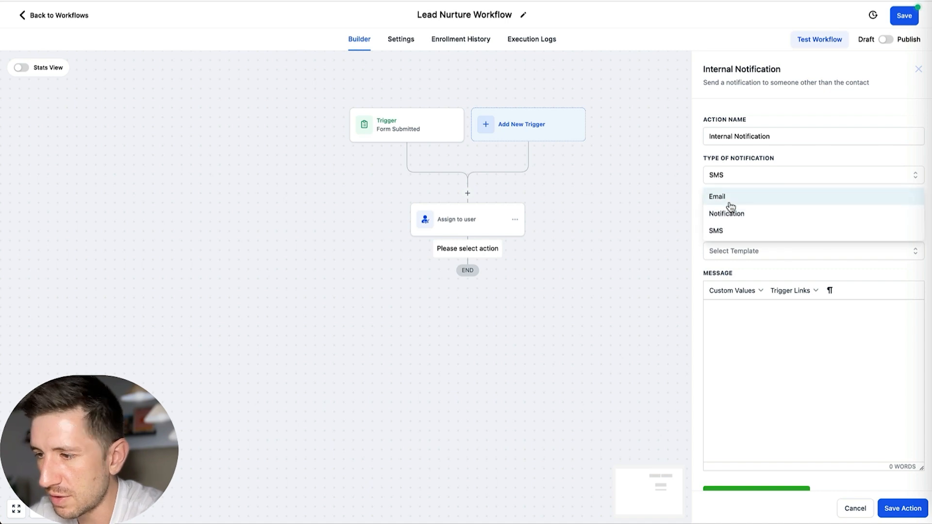
{"action": "left_click", "coordinate": [735, 229]}
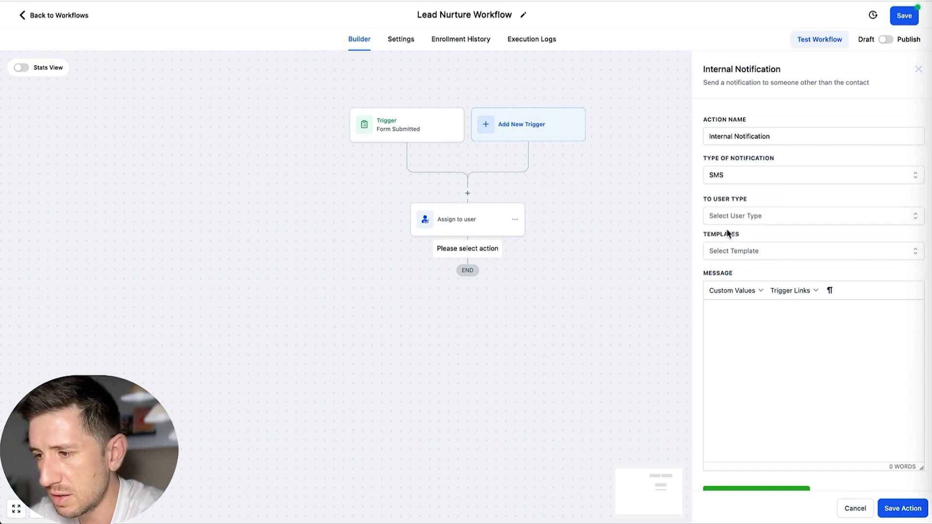
Step: Address the SMS notification to the Assigned User and enter the message "You have a new lead"
{"action": "left_click", "coordinate": [755, 217]}
{"action": "left_click", "coordinate": [732, 258]}
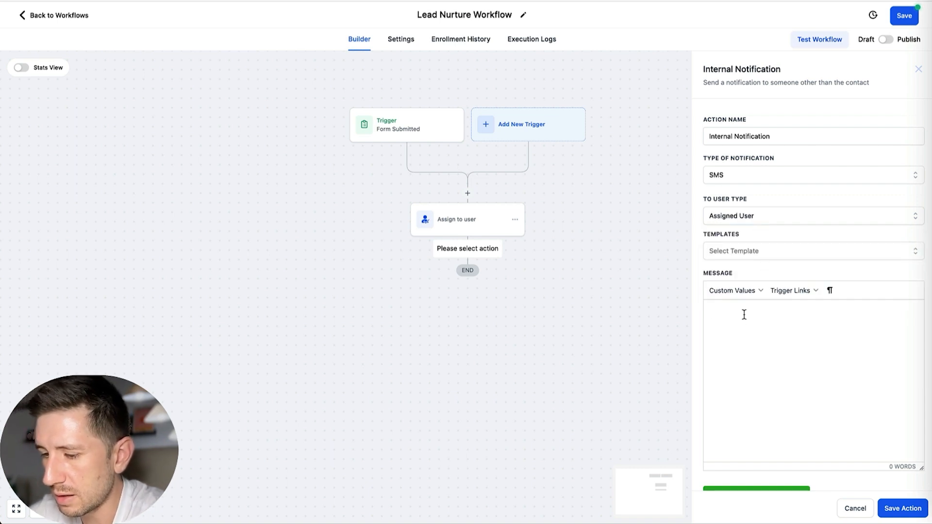
{"action": "type", "text": "You have a new lead"}
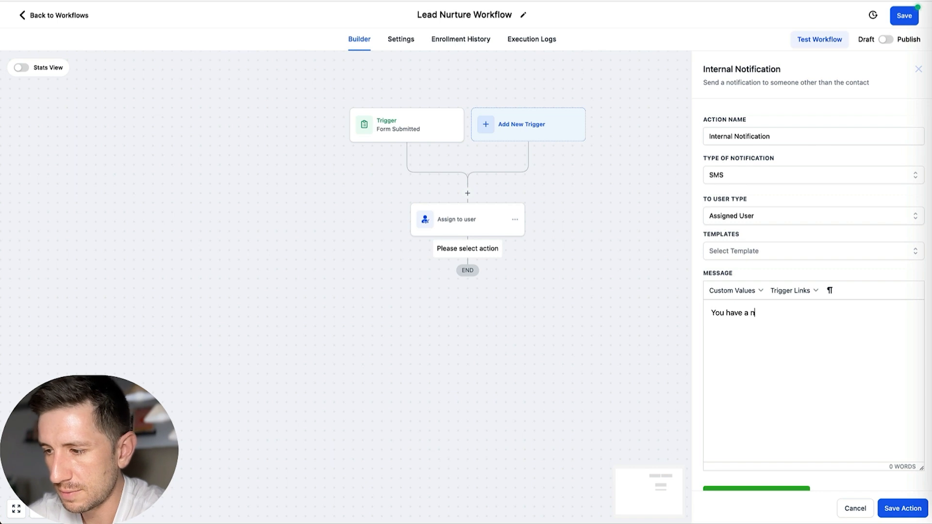
Step: Save the internal notification and add a Create/Update Opportunity action directly below it
{"action": "left_click", "coordinate": [895, 515]}
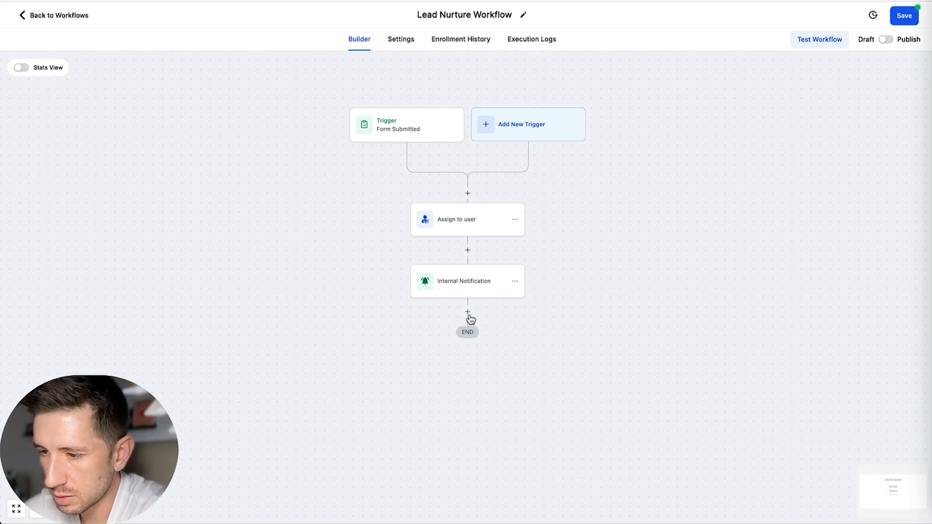
{"action": "left_click", "coordinate": [467, 311]}
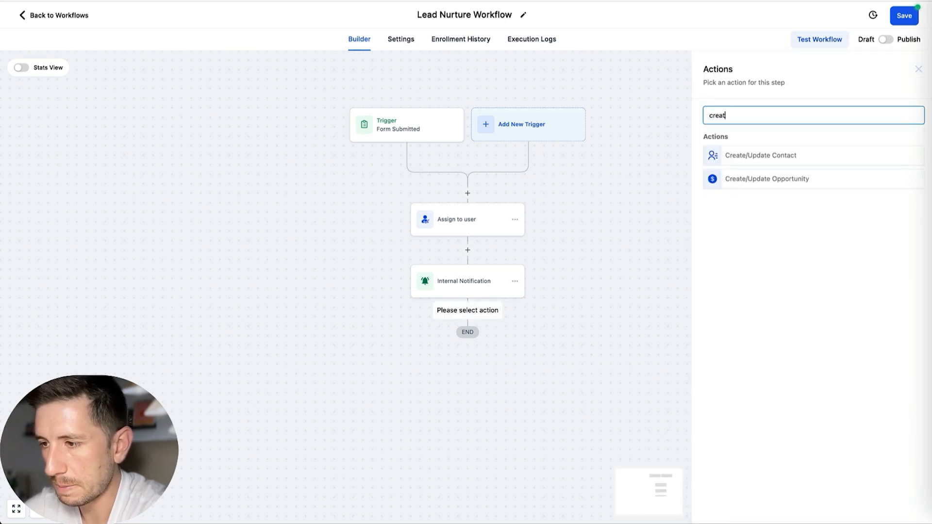
{"action": "type", "text": "e"}
{"action": "left_click", "coordinate": [765, 179]}
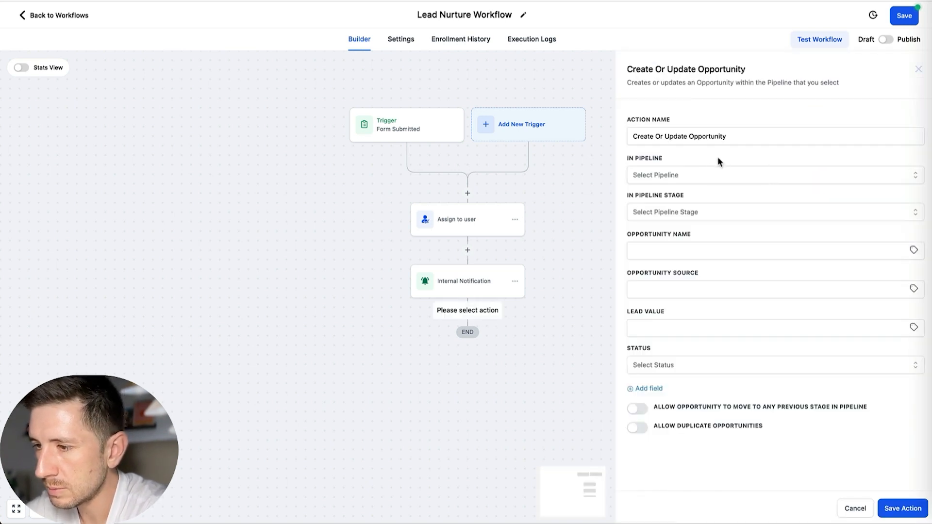
Step: Set the opportunity's pipeline to Lead Nurture Pipeline and its stage to Hot Leads (48 Hr), then save the action and the workflow
{"action": "left_click", "coordinate": [695, 173]}
{"action": "left_click", "coordinate": [665, 217]}
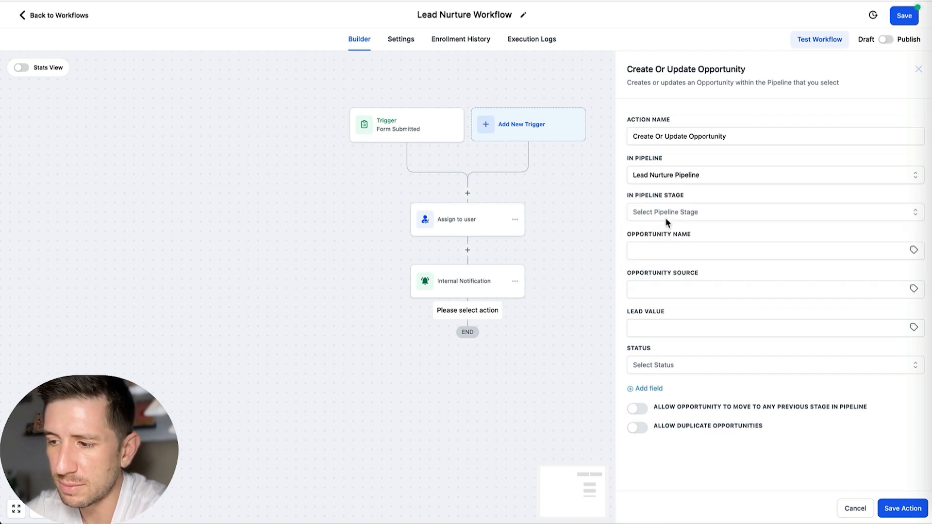
{"action": "left_click", "coordinate": [689, 215]}
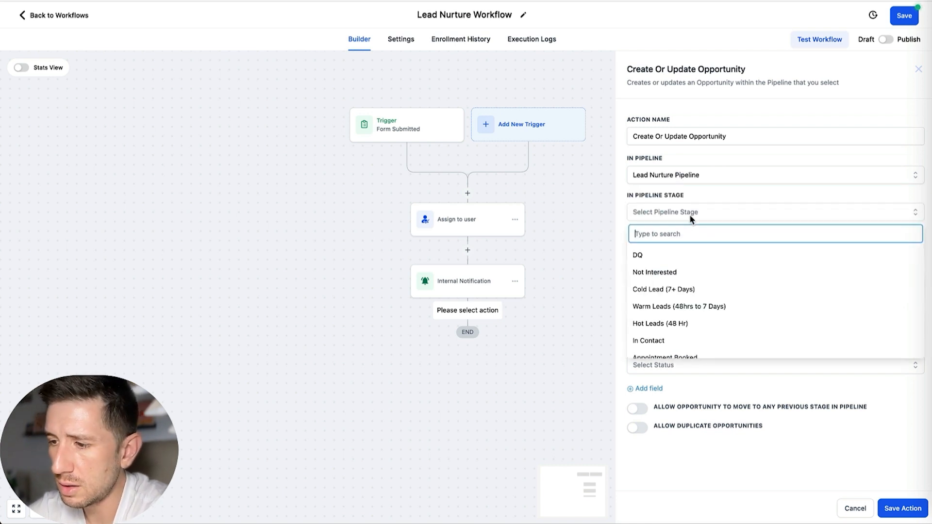
{"action": "left_click", "coordinate": [646, 327]}
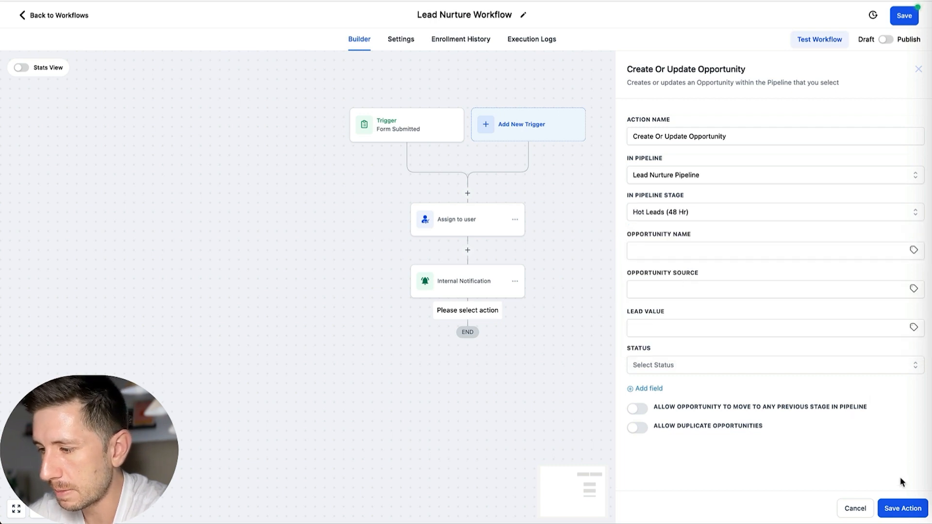
{"action": "left_click", "coordinate": [897, 507]}
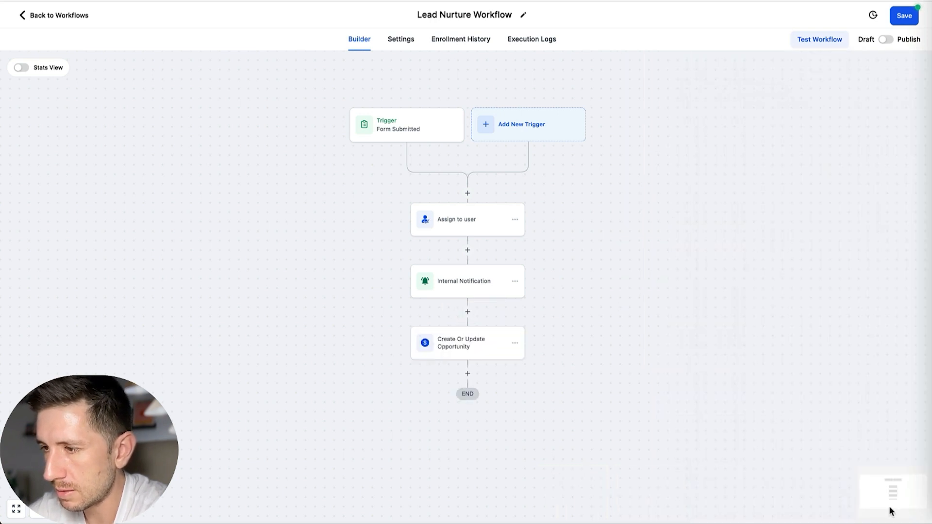
{"action": "left_click", "coordinate": [904, 16]}
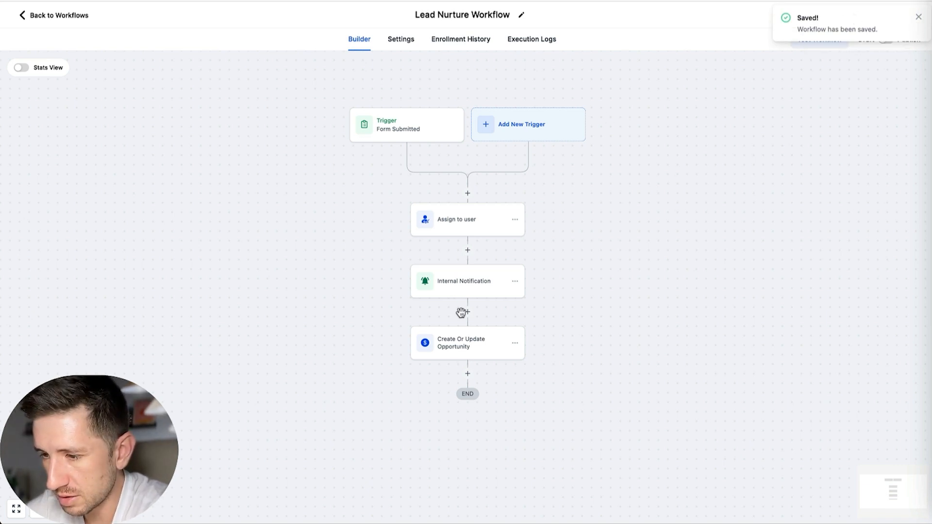
Step: Add an if condition below the opportunity action and name its branch "IF BEFORE 8 PM, AFTER 9 AM"
{"action": "left_click", "coordinate": [468, 373]}
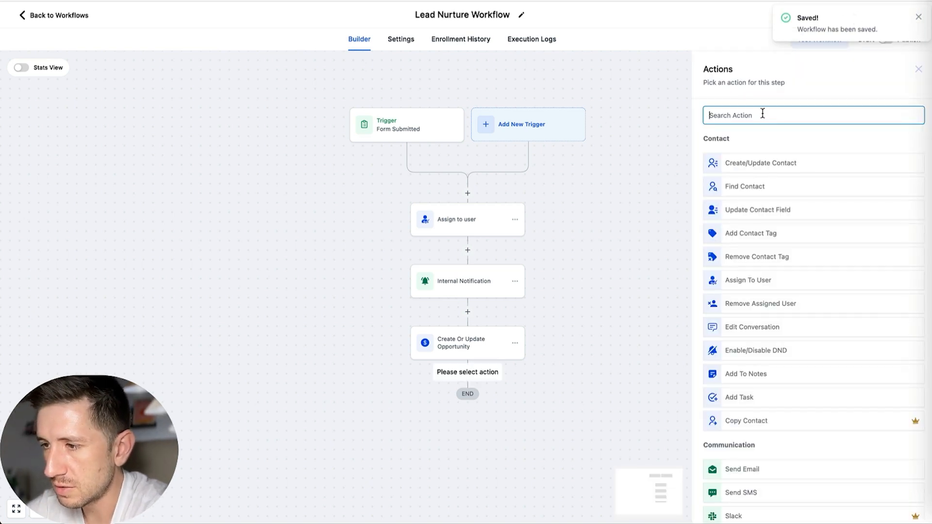
{"action": "type", "text": "if"}
{"action": "left_click", "coordinate": [735, 181]}
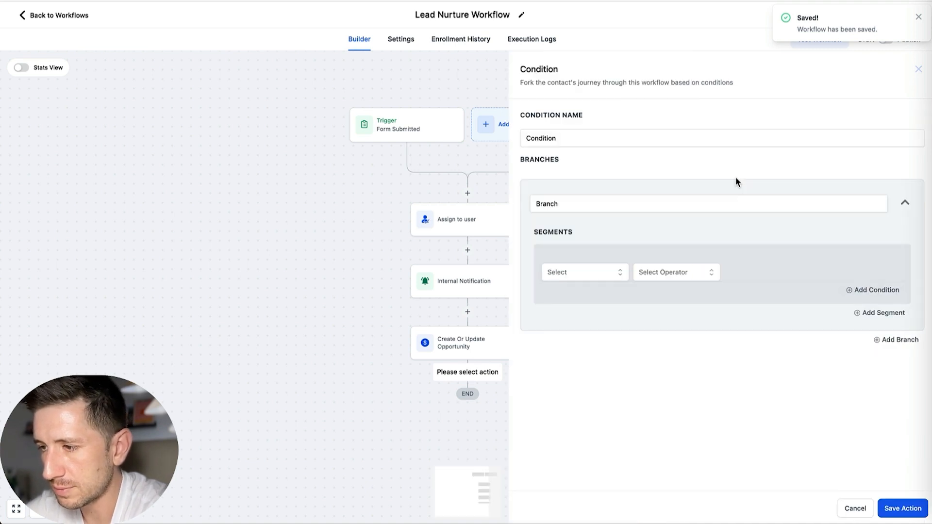
{"action": "left_click", "coordinate": [624, 207]}
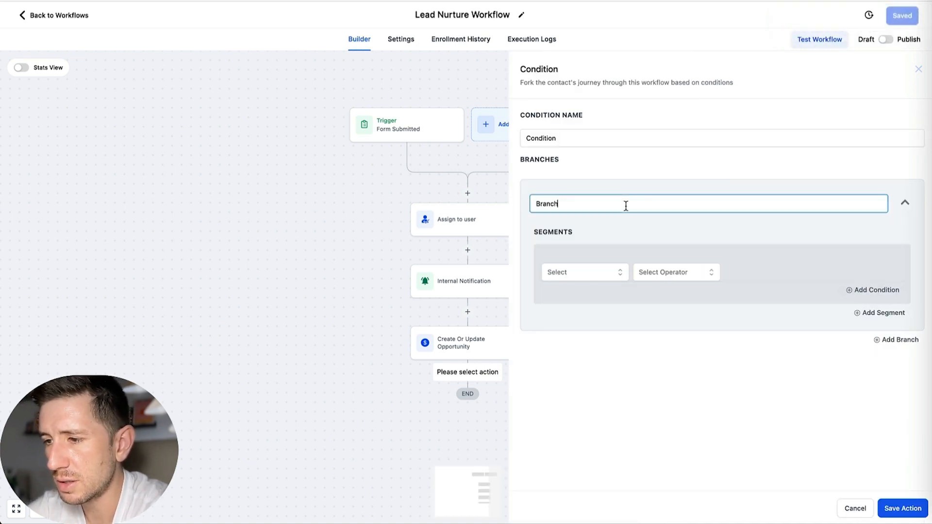
{"action": "key", "text": "ctrl+a"}
{"action": "key", "text": "BackSpace"}
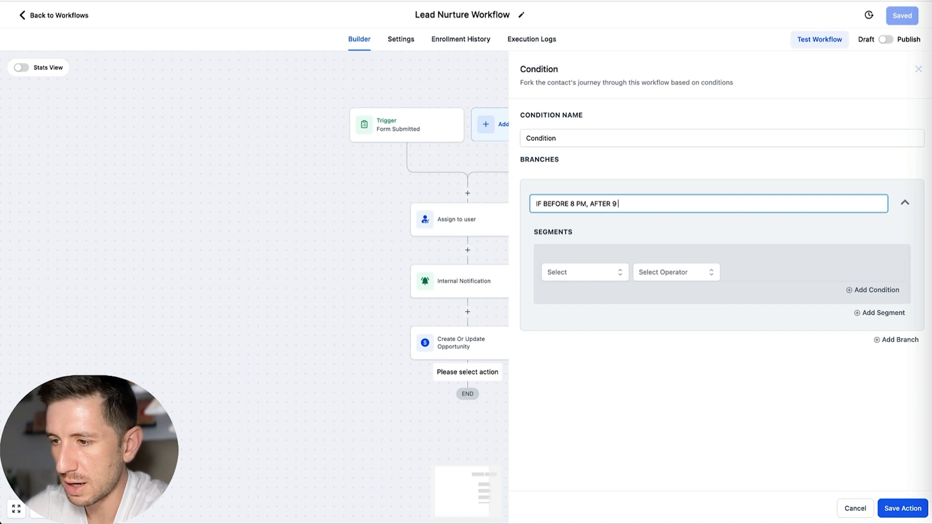
Step: Set the branch's first condition to the date-time value Current hour, Is after, 09:00 AM
{"action": "left_click", "coordinate": [610, 273]}
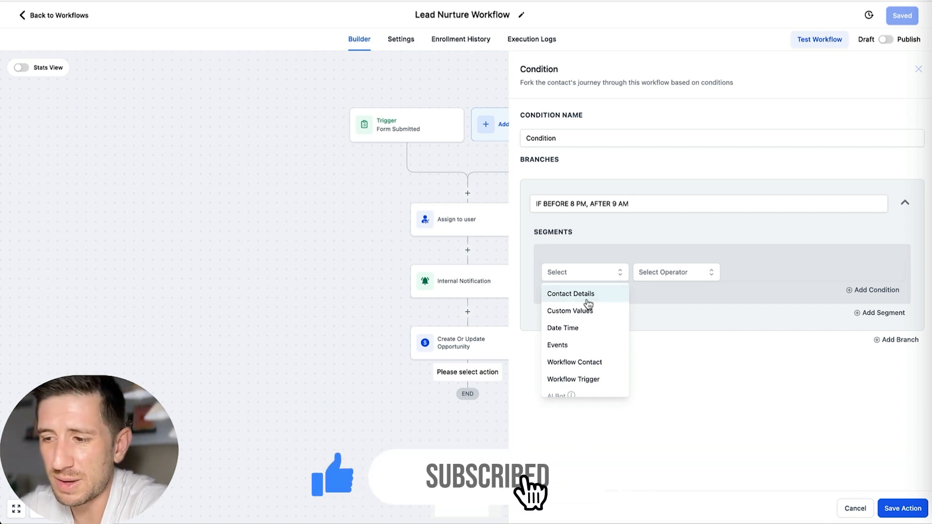
{"action": "left_click", "coordinate": [574, 232]}
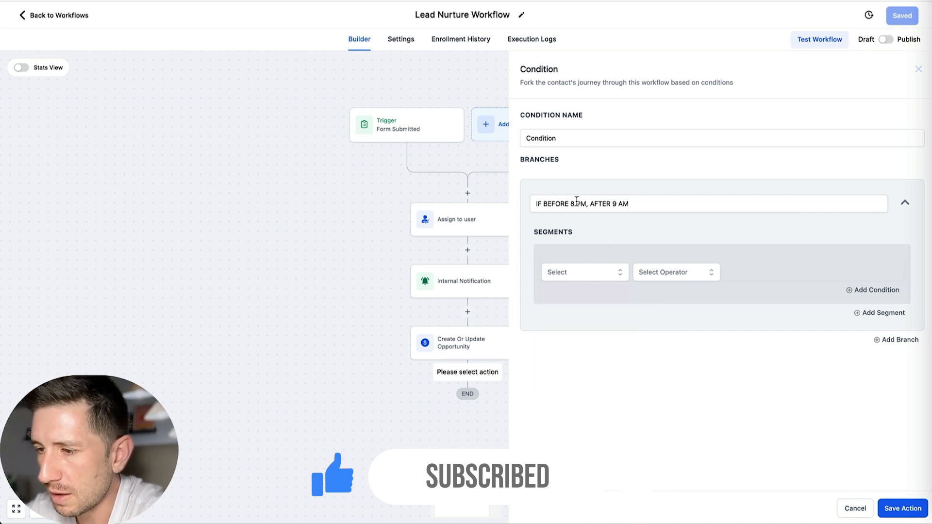
{"action": "left_click", "coordinate": [606, 271]}
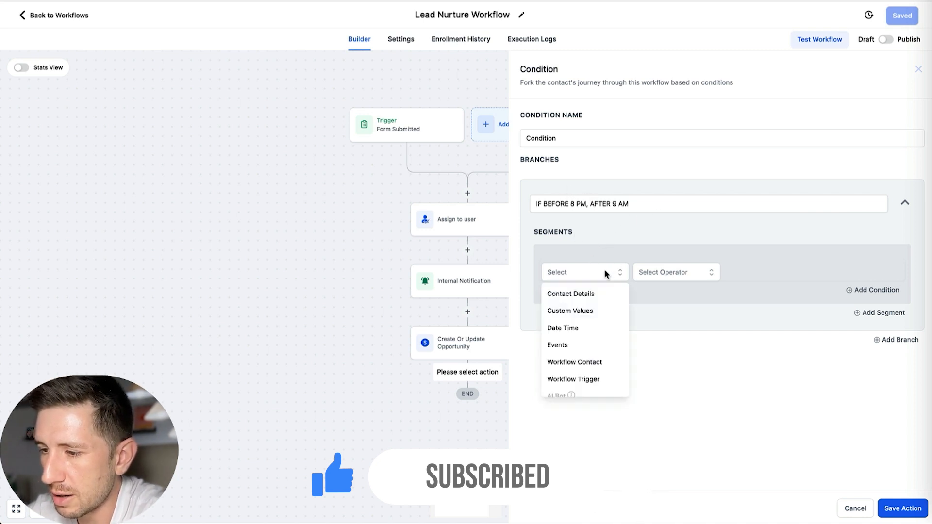
{"action": "left_click", "coordinate": [576, 328]}
{"action": "left_click", "coordinate": [577, 365]}
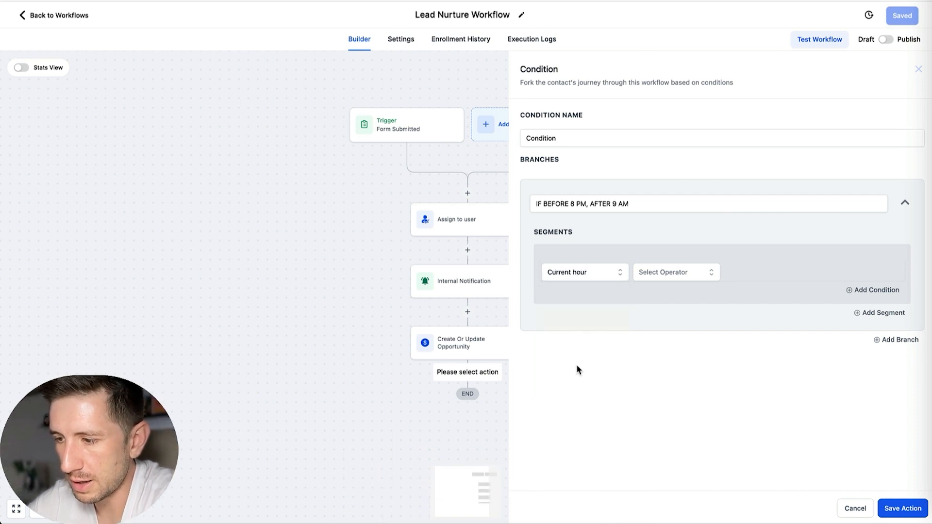
{"action": "left_click", "coordinate": [657, 277]}
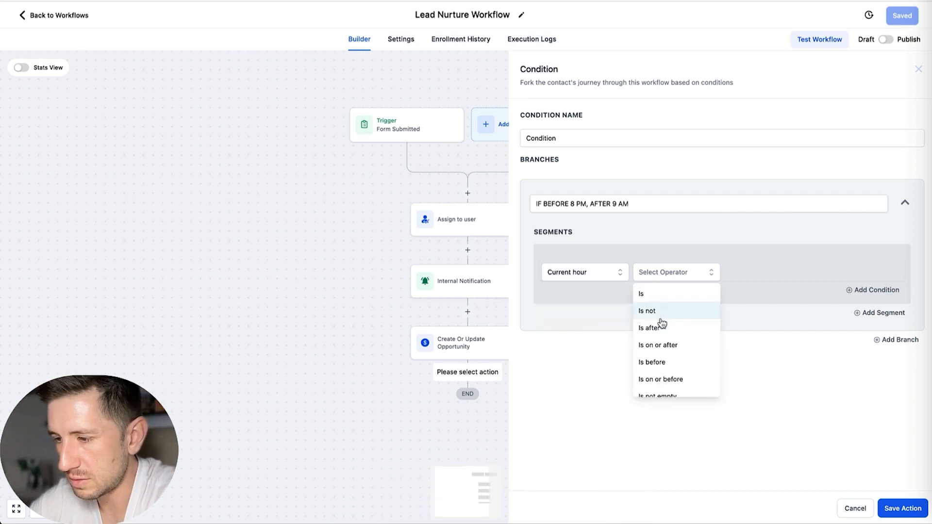
{"action": "left_click", "coordinate": [669, 334]}
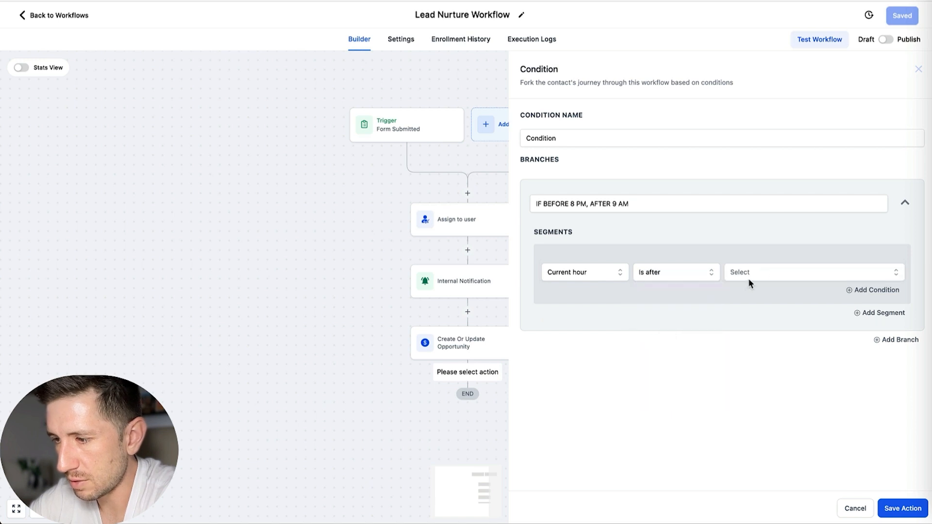
{"action": "left_click", "coordinate": [762, 269]}
{"action": "scroll", "coordinate": [750, 346], "scroll_direction": "down", "scroll_amount": 3}
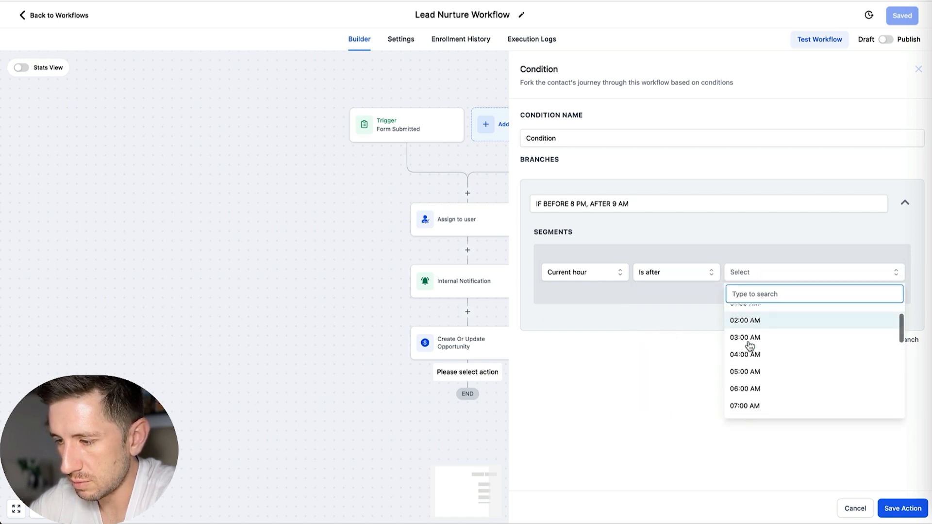
{"action": "left_click", "coordinate": [750, 378]}
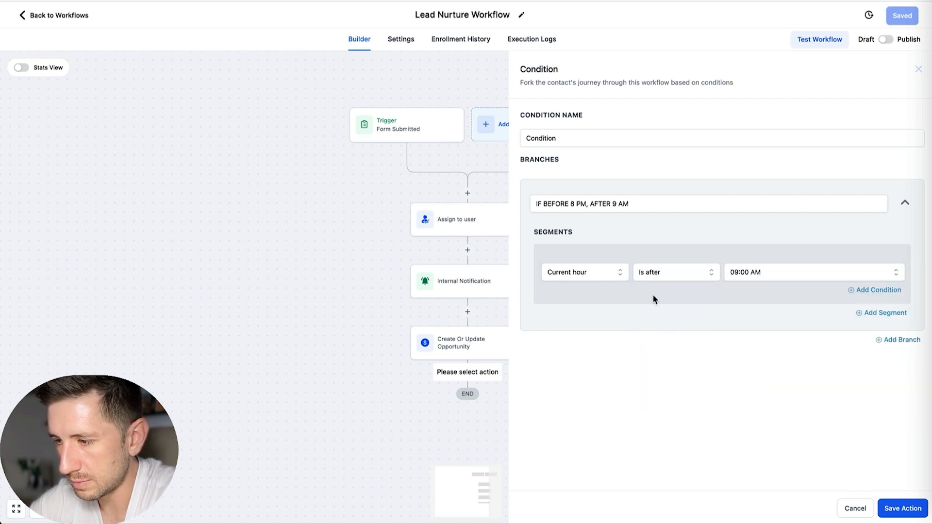
Step: Add a second AND condition requiring Current hour Is before 08:00 PM and save the condition action
{"action": "left_click", "coordinate": [866, 290]}
{"action": "left_click", "coordinate": [580, 310]}
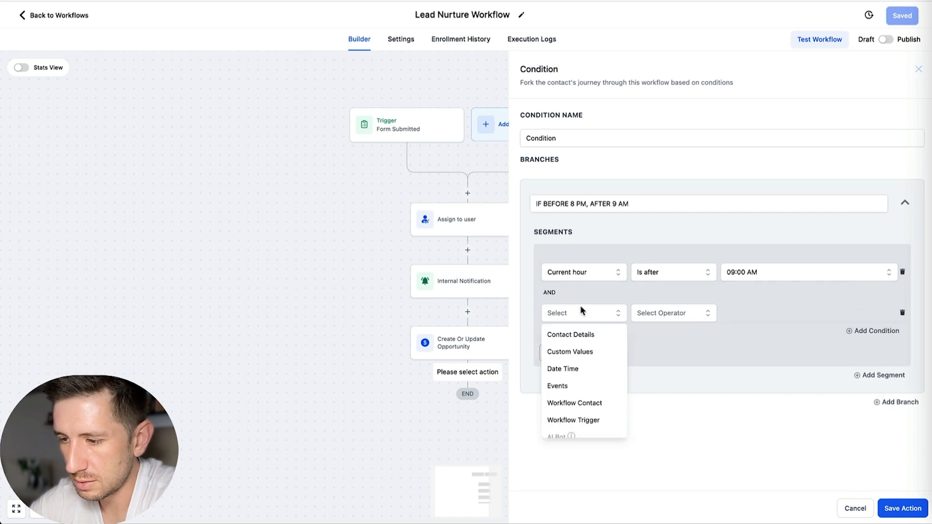
{"action": "left_click", "coordinate": [578, 370]}
{"action": "scroll", "coordinate": [586, 376], "scroll_direction": "down", "scroll_amount": 1}
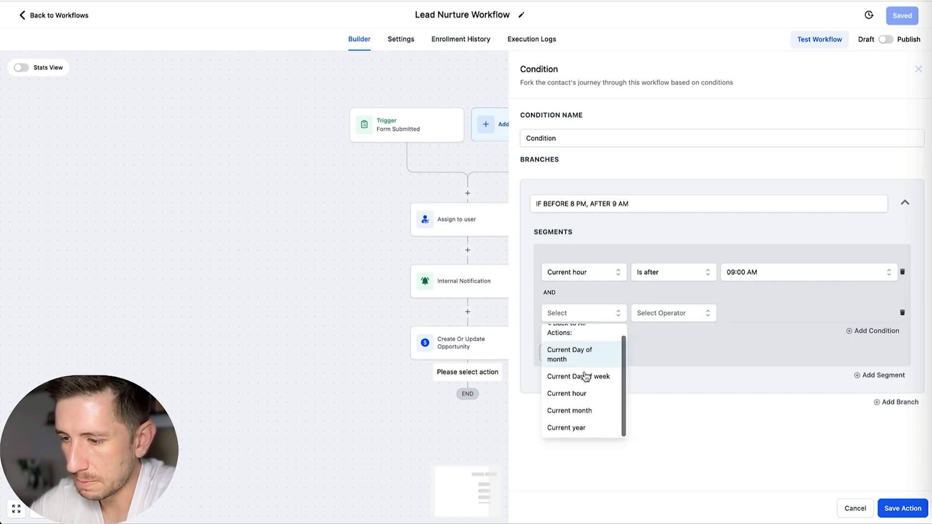
{"action": "left_click", "coordinate": [565, 393]}
{"action": "left_click", "coordinate": [656, 313]}
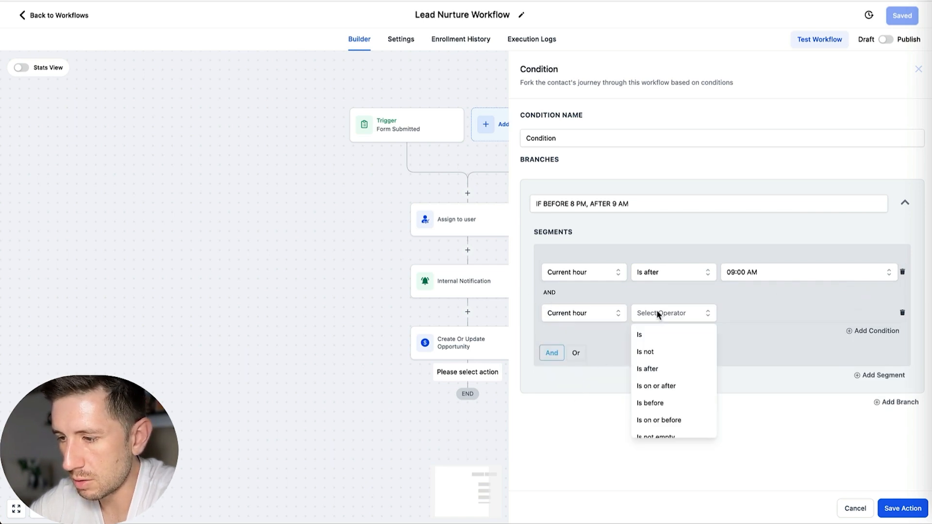
{"action": "left_click", "coordinate": [650, 402]}
{"action": "left_click", "coordinate": [785, 312]}
{"action": "scroll", "coordinate": [762, 373], "scroll_direction": "down", "scroll_amount": 6}
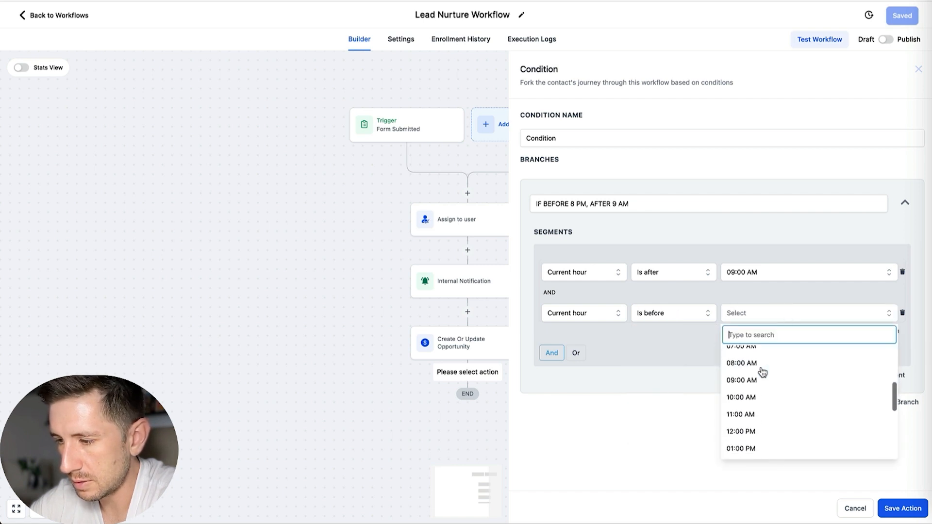
{"action": "left_click", "coordinate": [743, 418]}
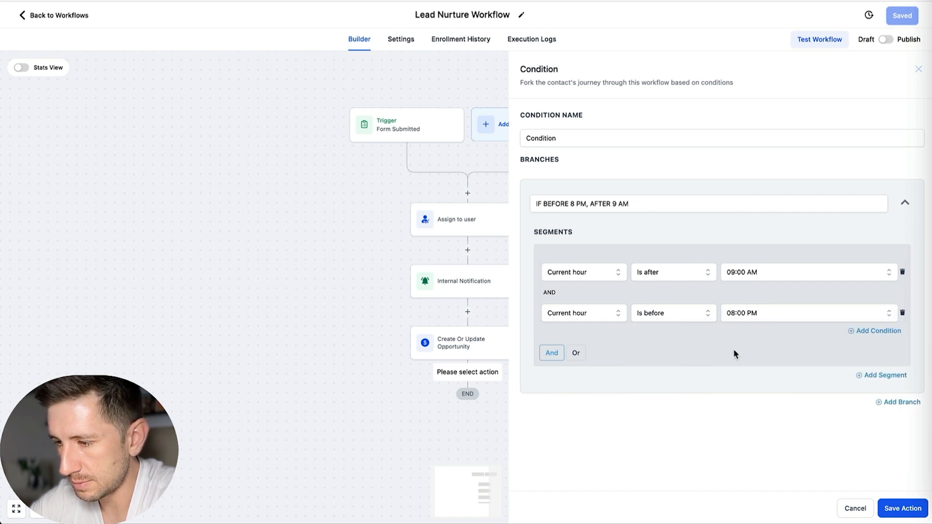
{"action": "left_click", "coordinate": [894, 507]}
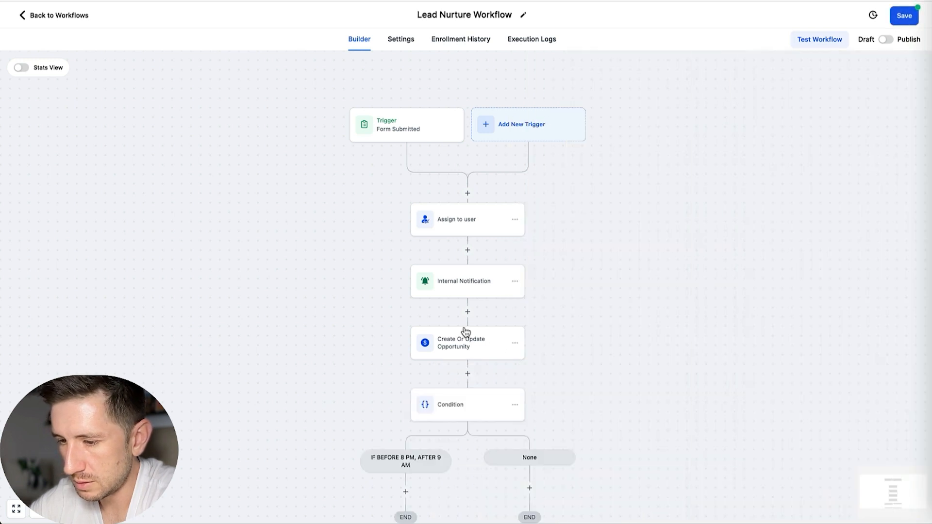
Step: Add a Send SMS action under the "IF BEFORE 8 PM, AFTER 9 AM" branch with the message "Send SMS" and save it
{"action": "scroll", "coordinate": [466, 327], "scroll_direction": "down", "scroll_amount": 5}
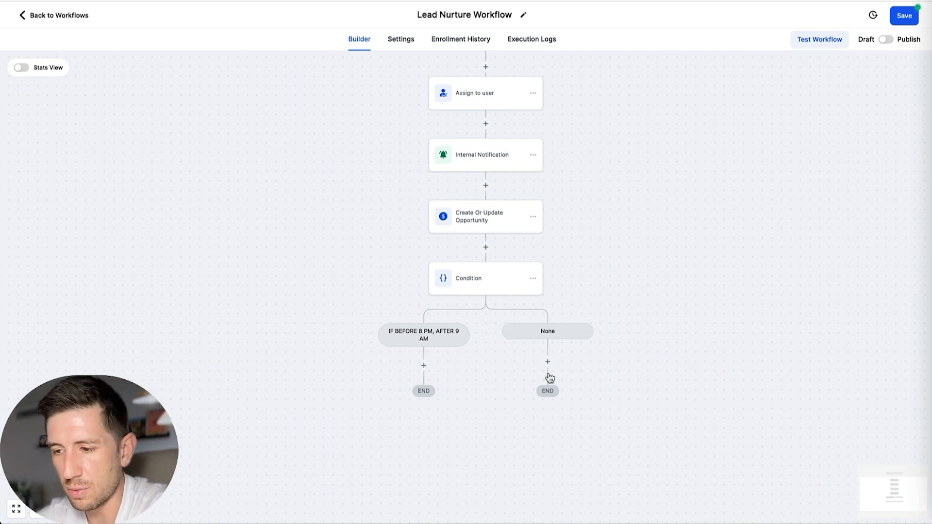
{"action": "left_click", "coordinate": [423, 365]}
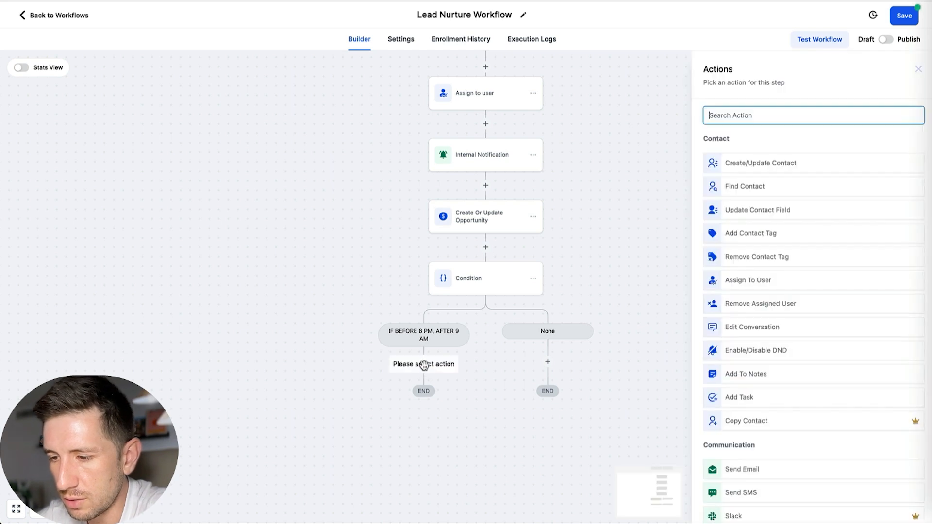
{"action": "type", "text": "sms"}
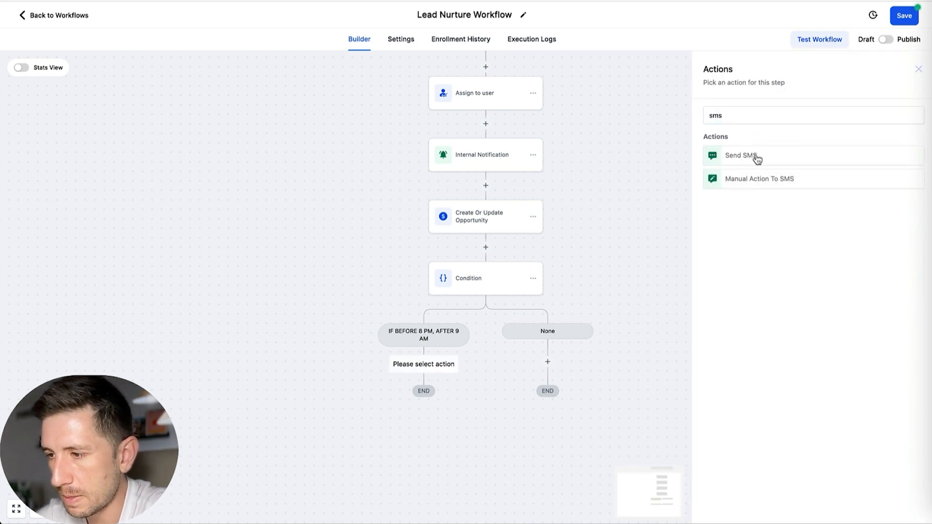
{"action": "left_click", "coordinate": [753, 155]}
{"action": "left_click", "coordinate": [731, 267]}
{"action": "type", "text": "S"}
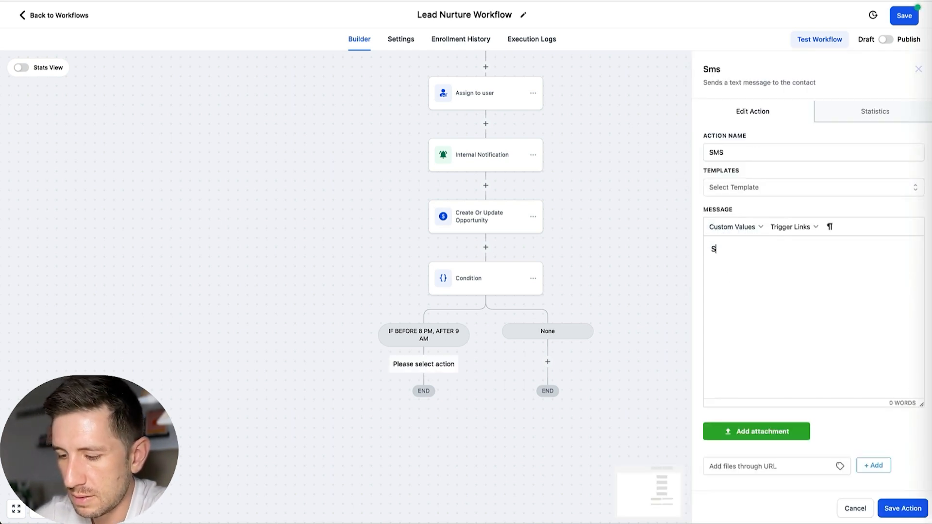
{"action": "type", "text": "end SMS"}
{"action": "left_click", "coordinate": [902, 508]}
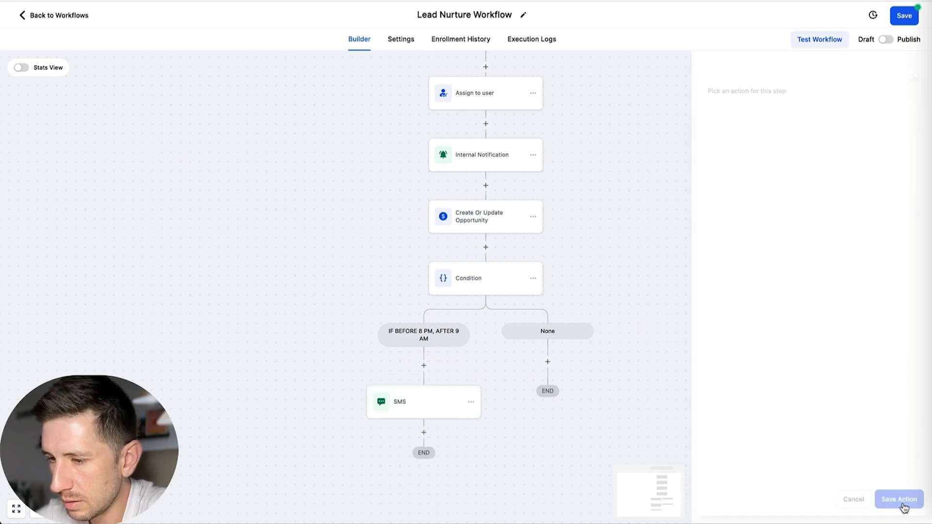
Step: Add a Send Email action below the SMS in the "IF BEFORE 8 PM, AFTER 9 AM" branch with subject and message "Send Email", and save it
{"action": "left_click", "coordinate": [424, 433]}
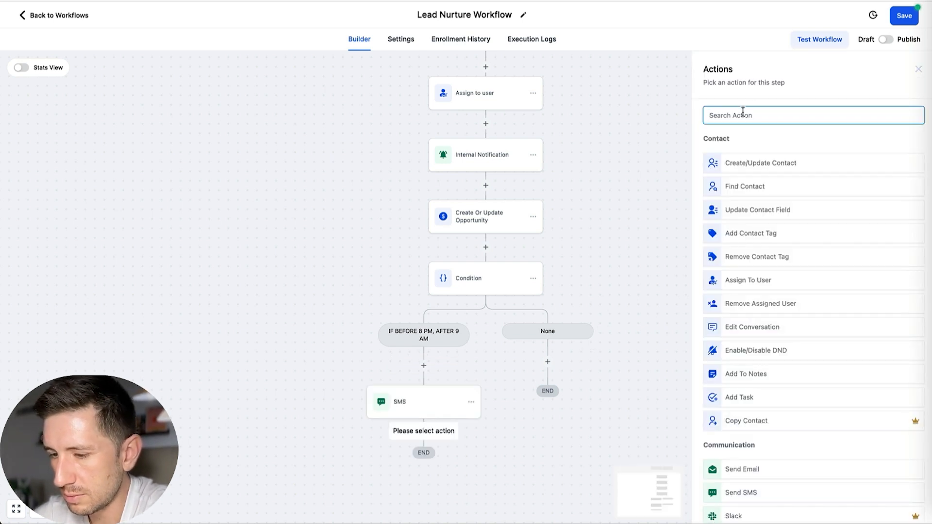
{"action": "type", "text": "email"}
{"action": "left_click", "coordinate": [755, 154]}
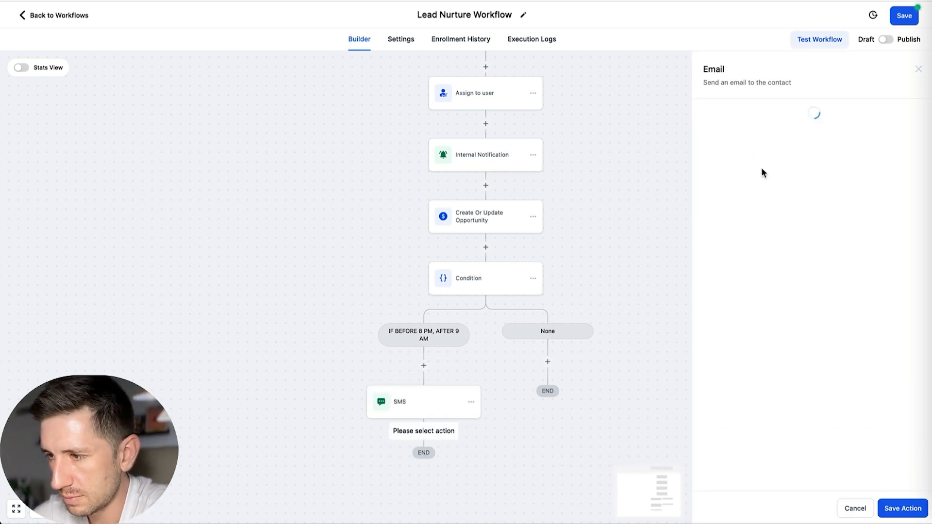
{"action": "left_click", "coordinate": [738, 270]}
{"action": "type", "text": "Send Email"}
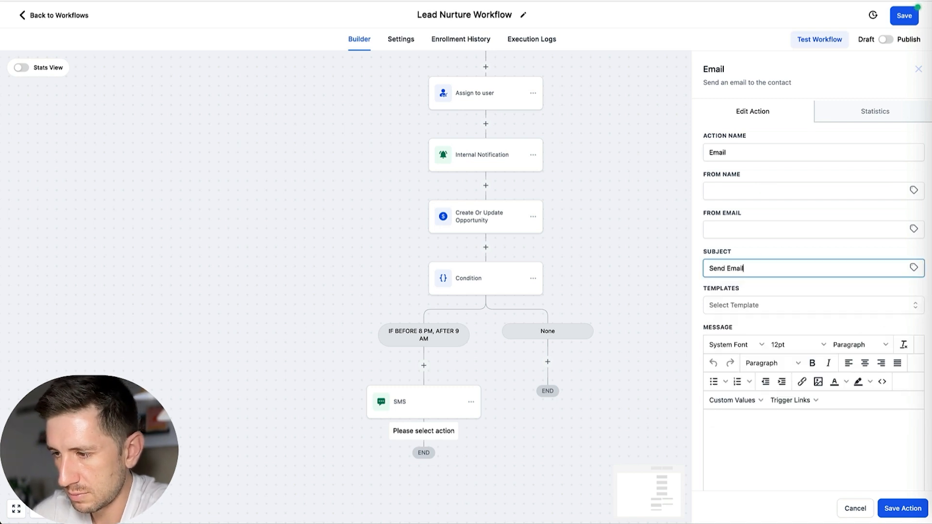
{"action": "key", "text": "ctrl+a"}
{"action": "key", "text": "ctrl+c"}
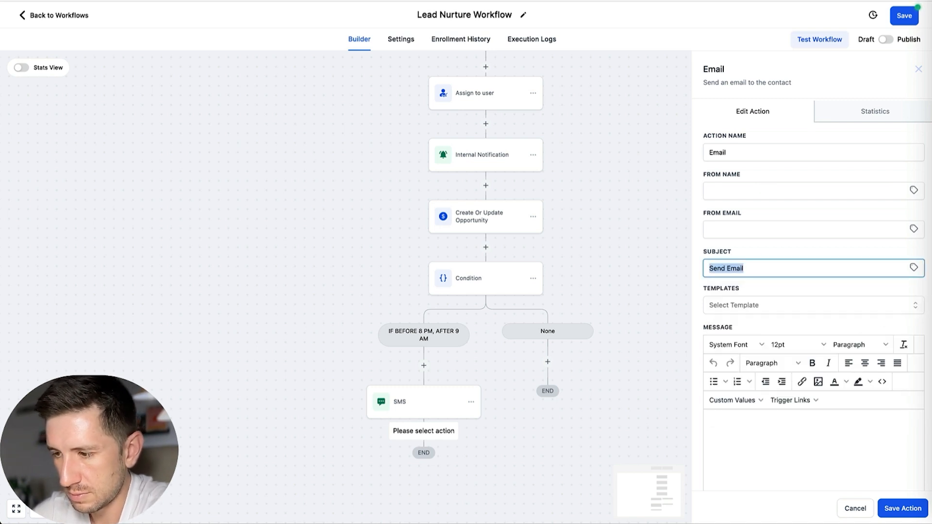
{"action": "left_click", "coordinate": [769, 440]}
{"action": "key", "text": "ctrl+v"}
{"action": "left_click", "coordinate": [901, 508]}
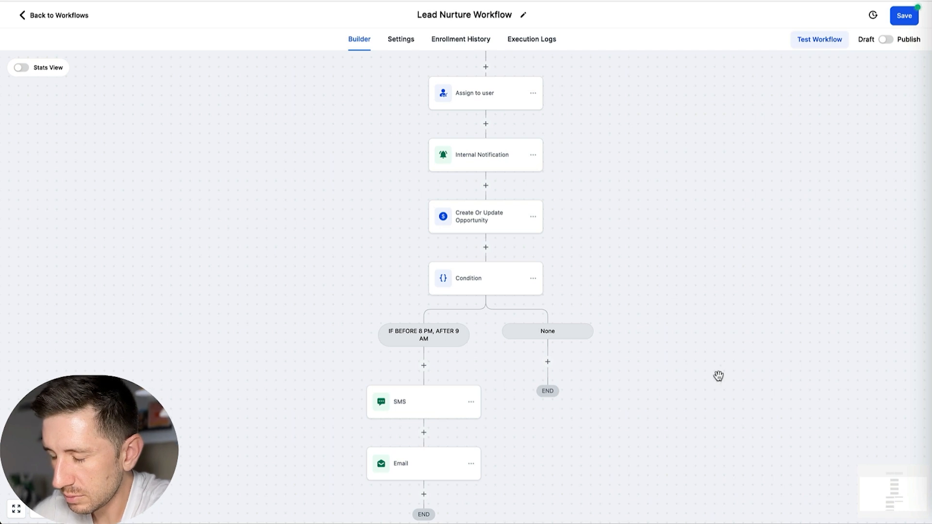
Step: Add a Send Email action under the "None" branch
{"action": "left_click", "coordinate": [547, 362]}
{"action": "type", "text": "send ema"}
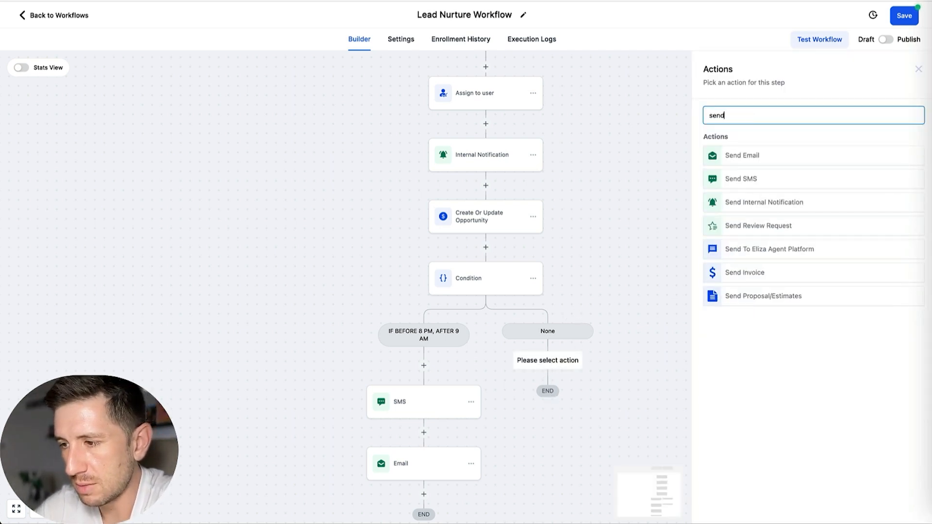
{"action": "key", "text": "BackSpace"}
{"action": "key", "text": "BackSpace"}
{"action": "key", "text": "ctrl+a"}
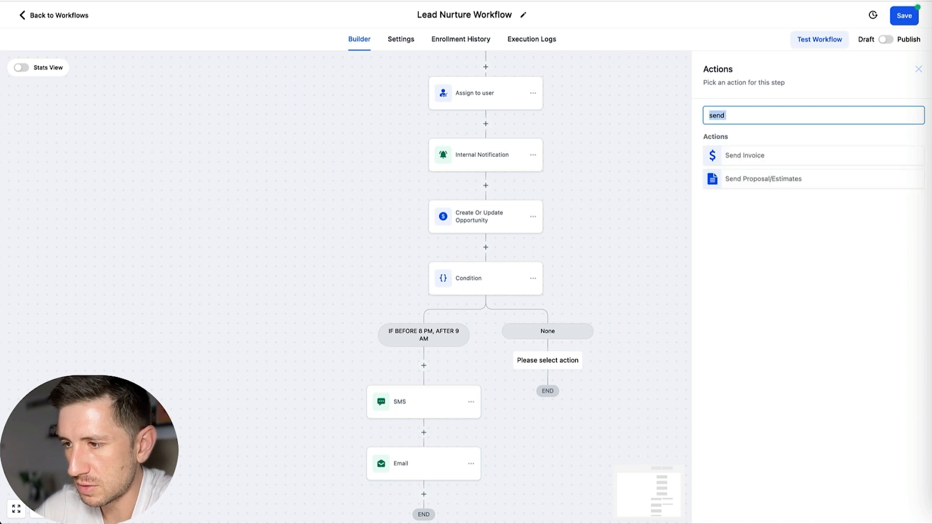
{"action": "type", "text": "email"}
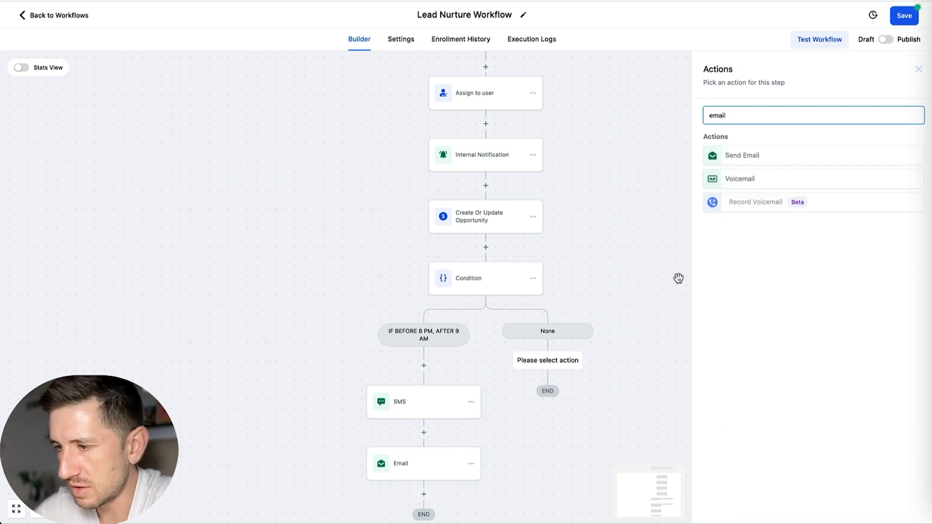
{"action": "left_click", "coordinate": [749, 159]}
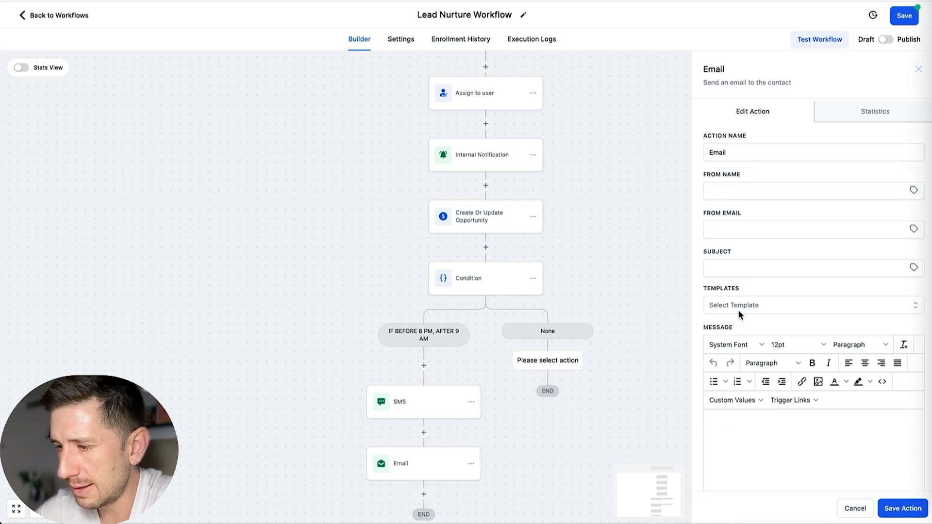
Step: Give the "None" branch email the subject "Send Email" and the message "[booking link]", and save the action
{"action": "left_click", "coordinate": [743, 269]}
{"action": "type", "text": "Send Email"}
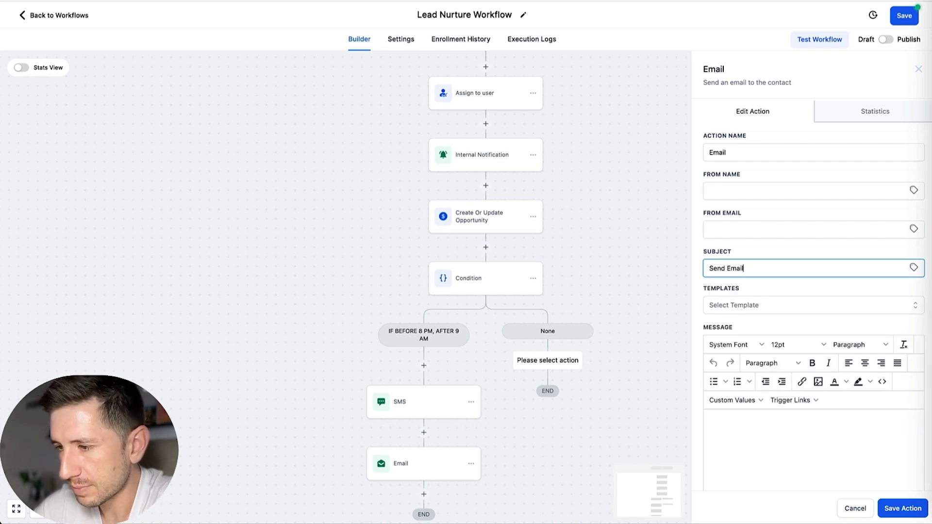
{"action": "left_click", "coordinate": [755, 436]}
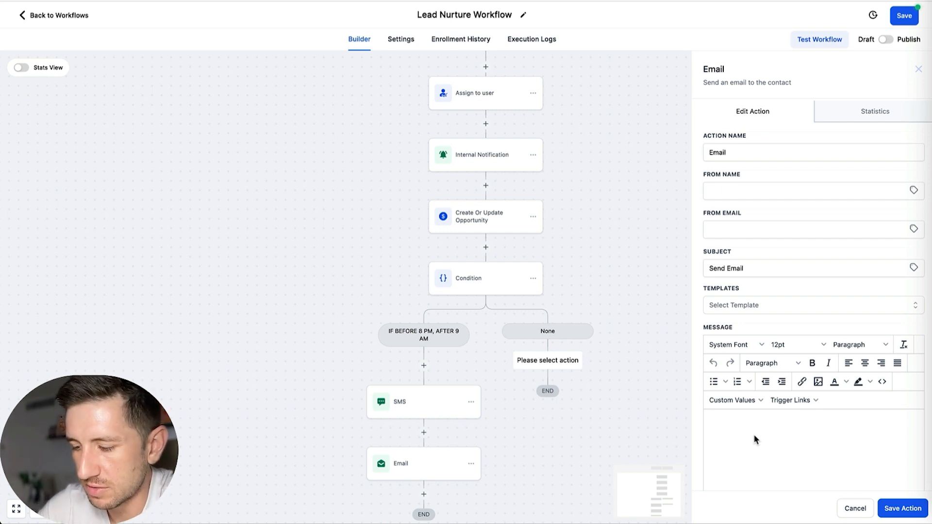
{"action": "type", "text": "[booking link"}
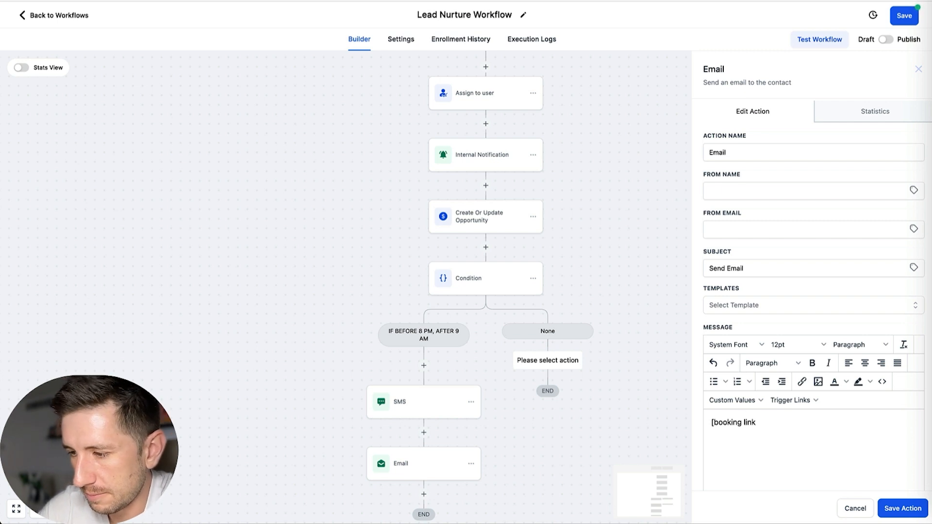
{"action": "left_click", "coordinate": [903, 508]}
Step: Add a Wait action below the "None" branch email and enable its advance window with an Exact resume time
{"action": "scroll", "coordinate": [524, 347], "scroll_direction": "down", "scroll_amount": 3}
{"action": "left_click", "coordinate": [556, 365]}
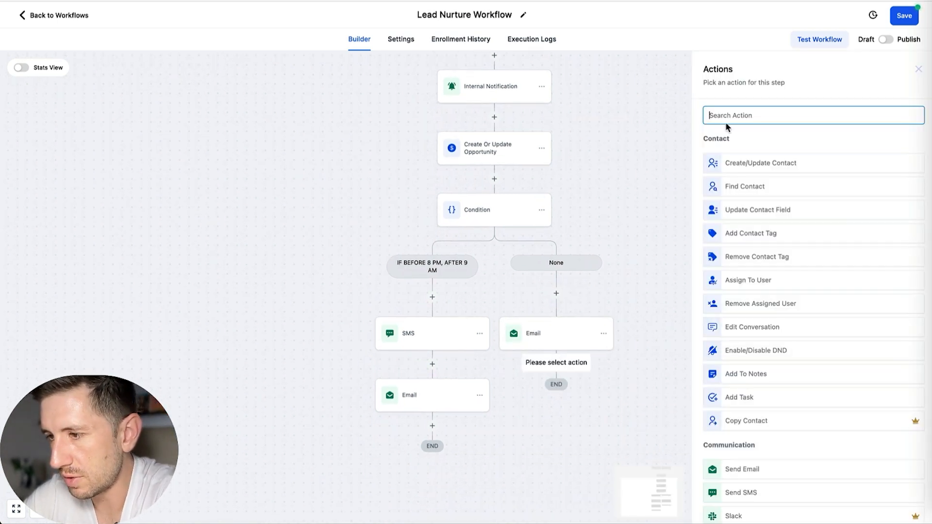
{"action": "type", "text": "wait"}
{"action": "left_click", "coordinate": [742, 164]}
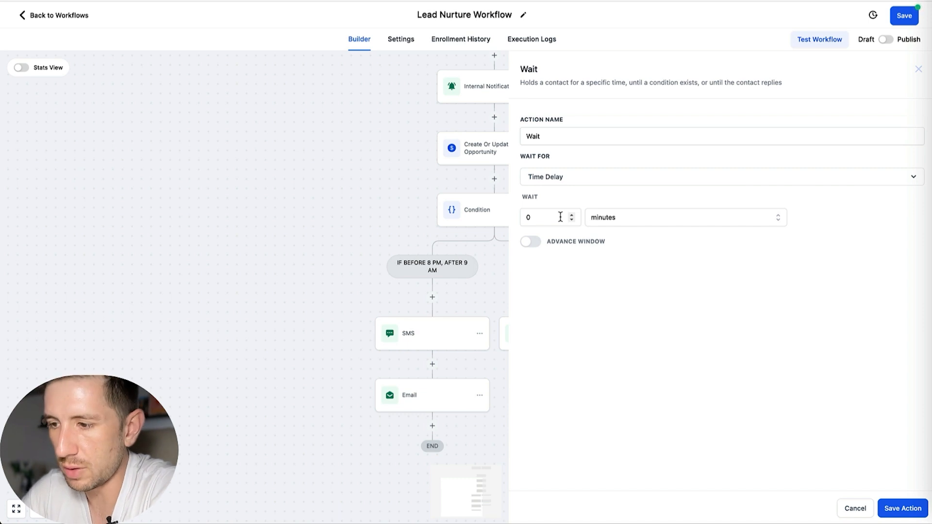
{"action": "left_click", "coordinate": [631, 221]}
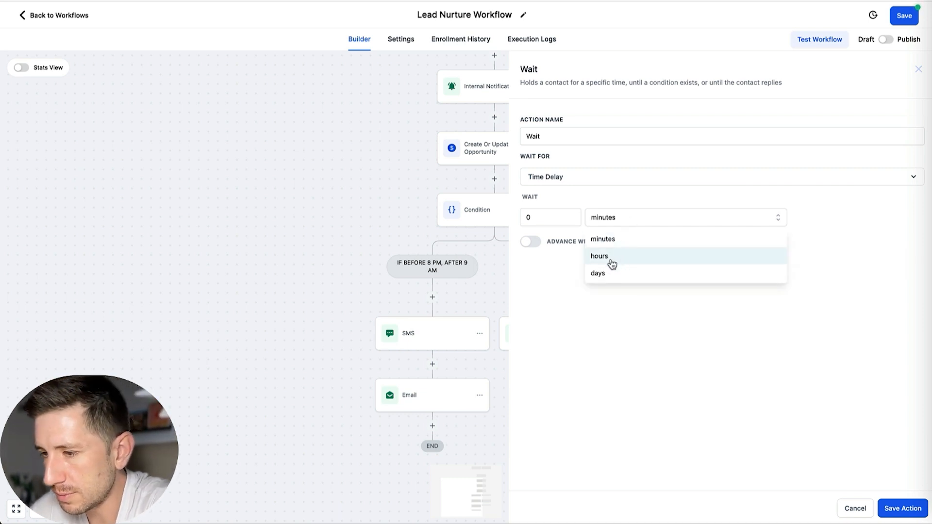
{"action": "left_click", "coordinate": [529, 242]}
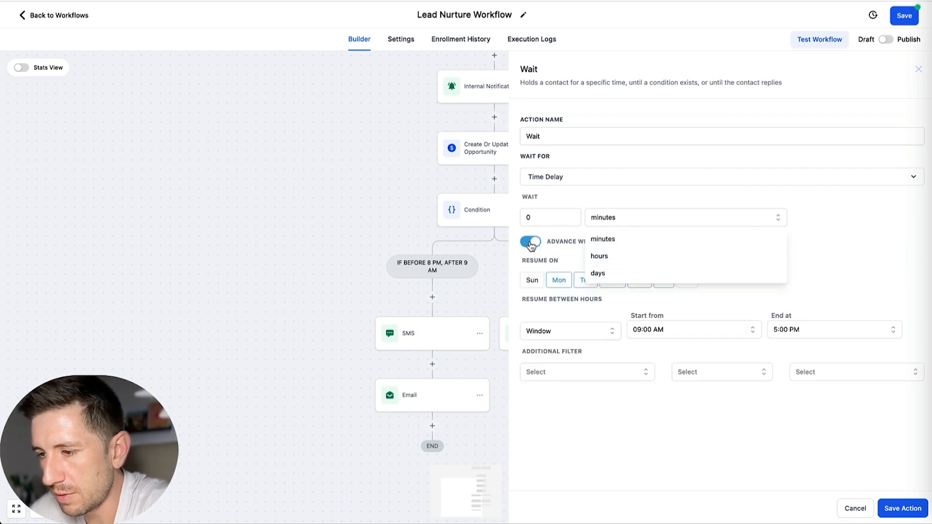
{"action": "left_click", "coordinate": [560, 329]}
{"action": "left_click", "coordinate": [551, 354]}
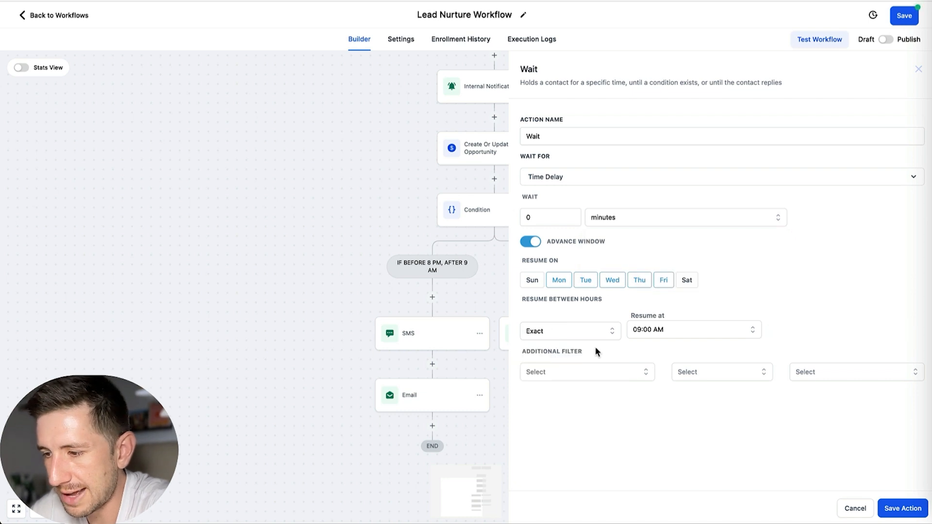
Step: Set the "None" branch wait to resume at 09:30 AM and save the action
{"action": "left_click", "coordinate": [676, 334]}
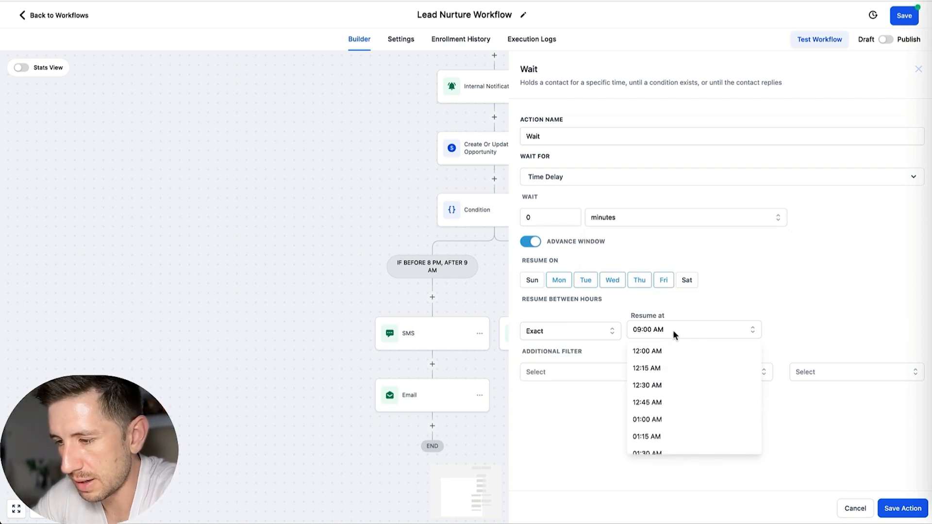
{"action": "scroll", "coordinate": [665, 372], "scroll_direction": "down", "scroll_amount": 7}
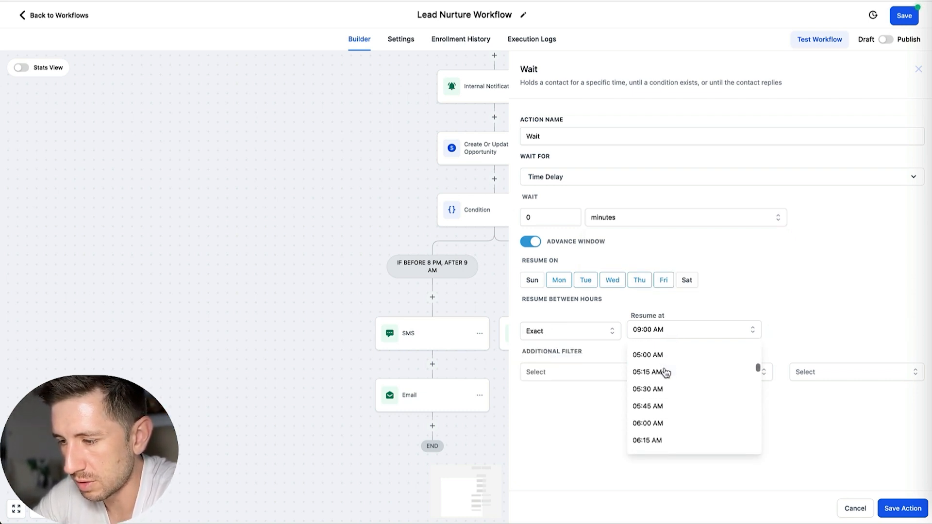
{"action": "scroll", "coordinate": [665, 373], "scroll_direction": "down", "scroll_amount": 4}
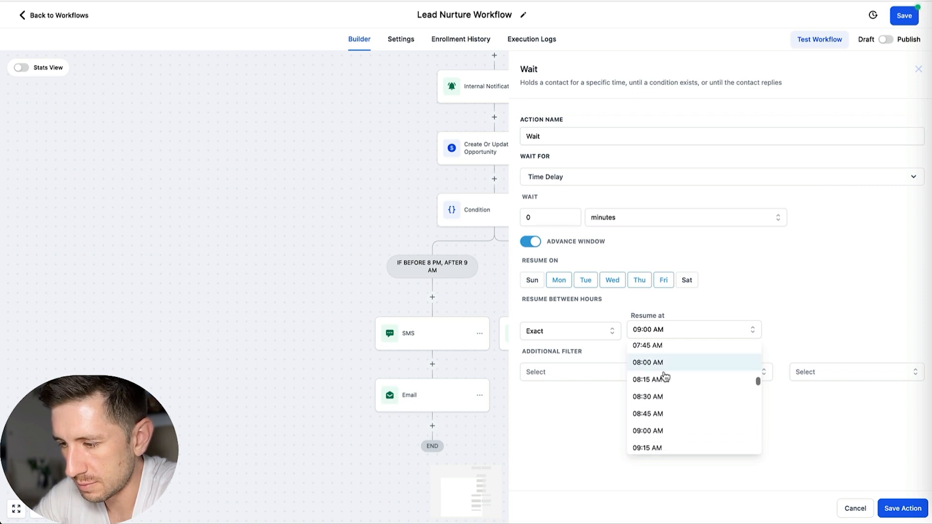
{"action": "left_click", "coordinate": [654, 446]}
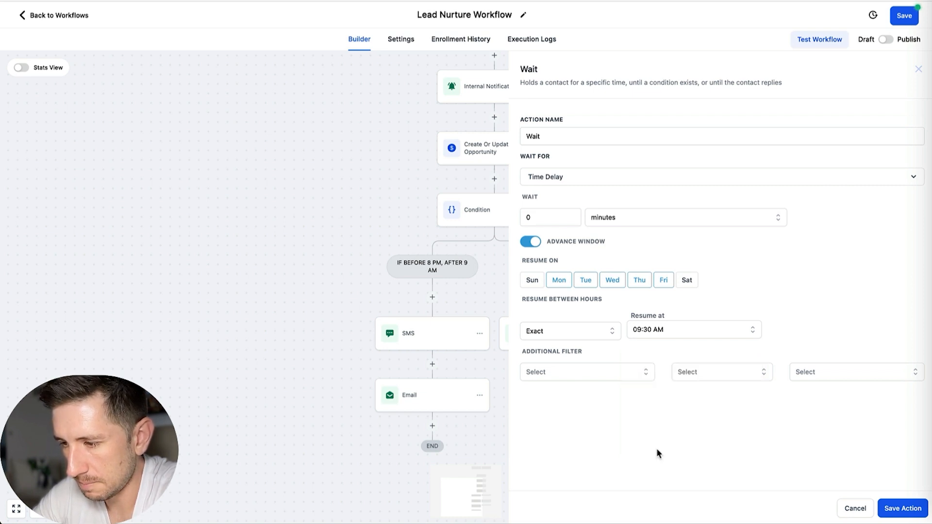
{"action": "left_click", "coordinate": [886, 506]}
Step: Add a Wait action with a 3-hour time delay below the email in the "IF BEFORE 8 PM, AFTER 9 AM" branch and save it
{"action": "scroll", "coordinate": [511, 300], "scroll_direction": "down", "scroll_amount": 2}
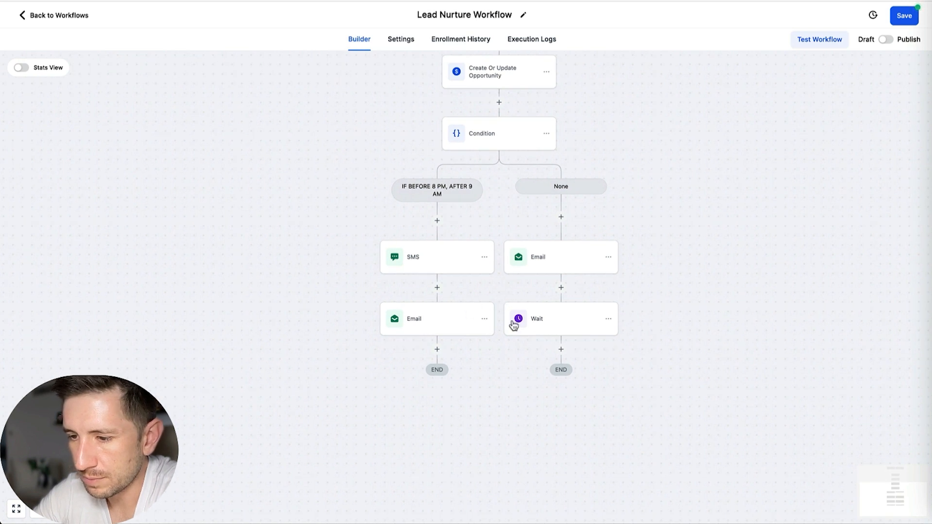
{"action": "left_click", "coordinate": [437, 350]}
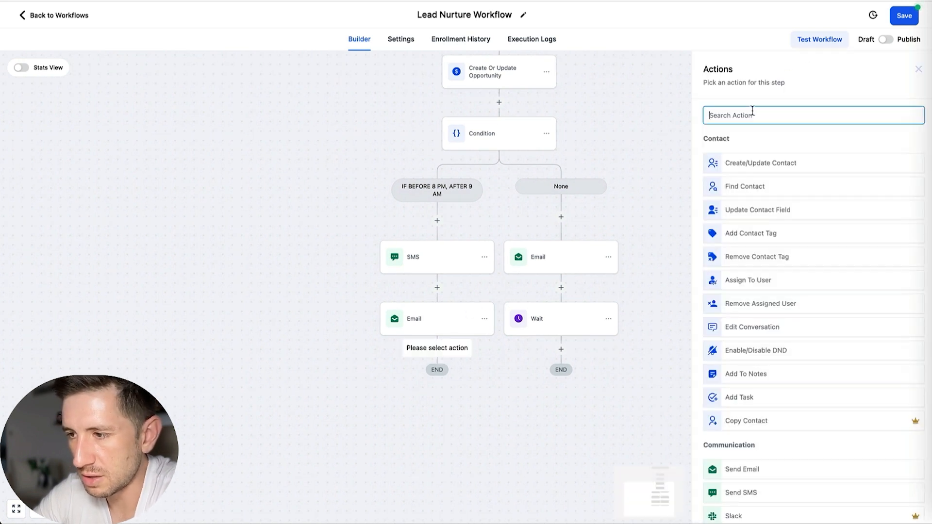
{"action": "type", "text": "wait"}
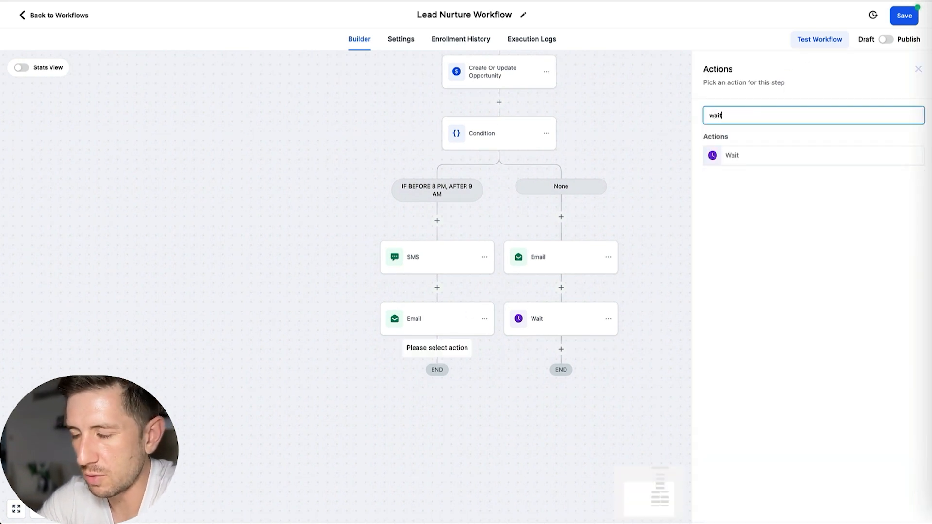
{"action": "left_click", "coordinate": [752, 156]}
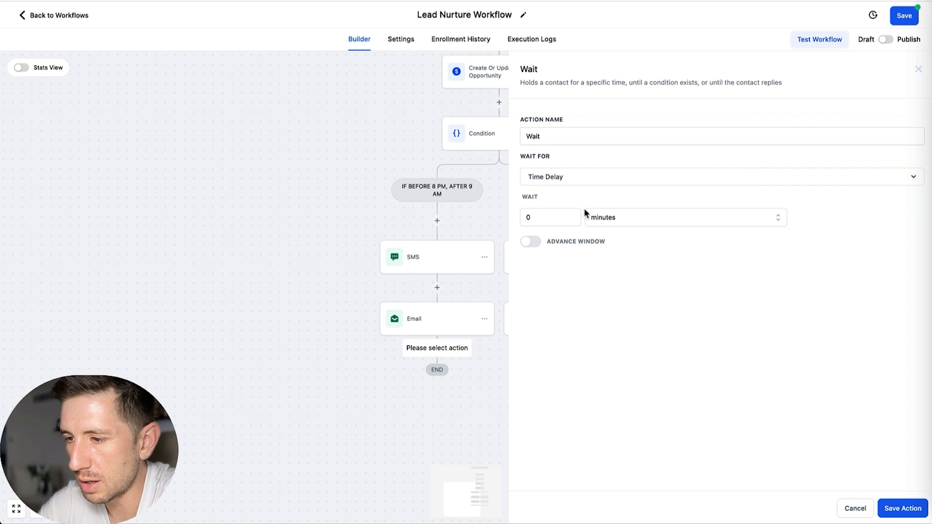
{"action": "left_click", "coordinate": [609, 219]}
{"action": "left_click", "coordinate": [605, 249]}
{"action": "left_click", "coordinate": [558, 221]}
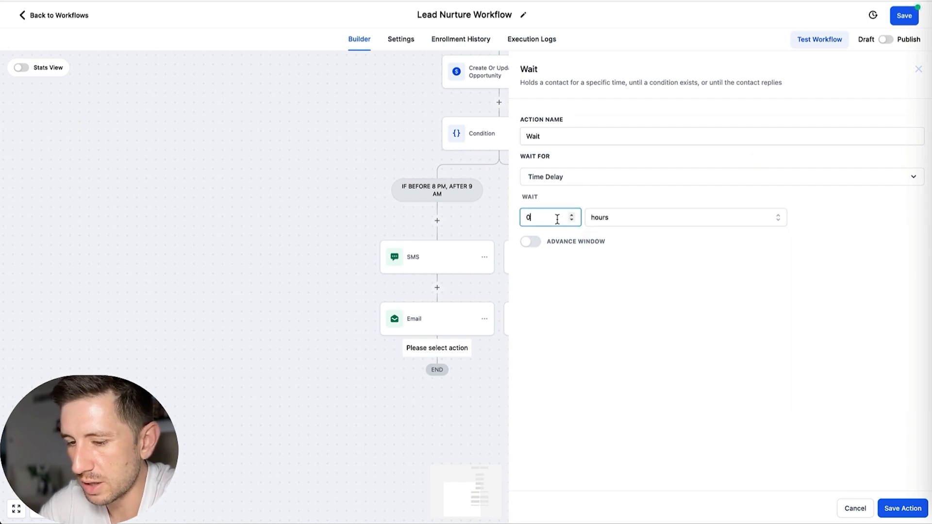
{"action": "type", "text": "3"}
{"action": "left_click", "coordinate": [902, 508]}
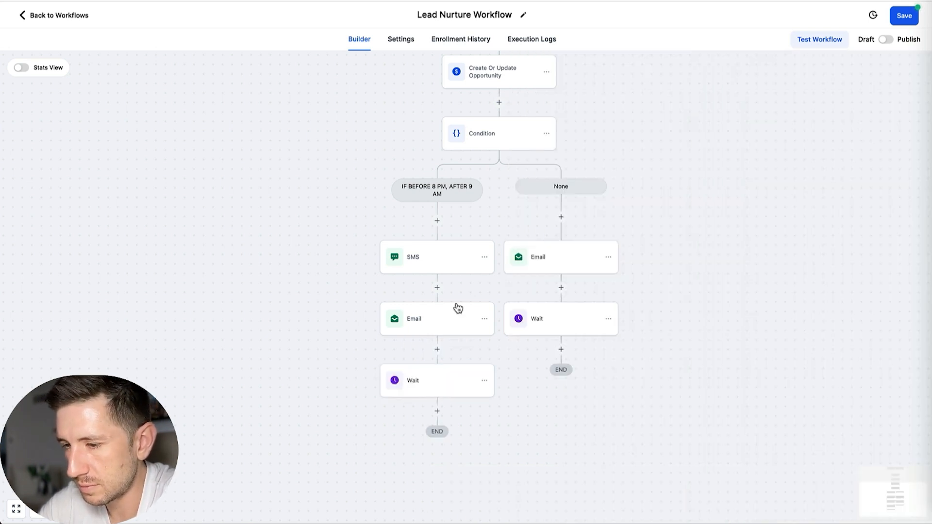
Step: Add a Send SMS action below the 3-hour wait with the message "Hey did you get my text?", then save the action and the workflow
{"action": "left_click", "coordinate": [435, 347]}
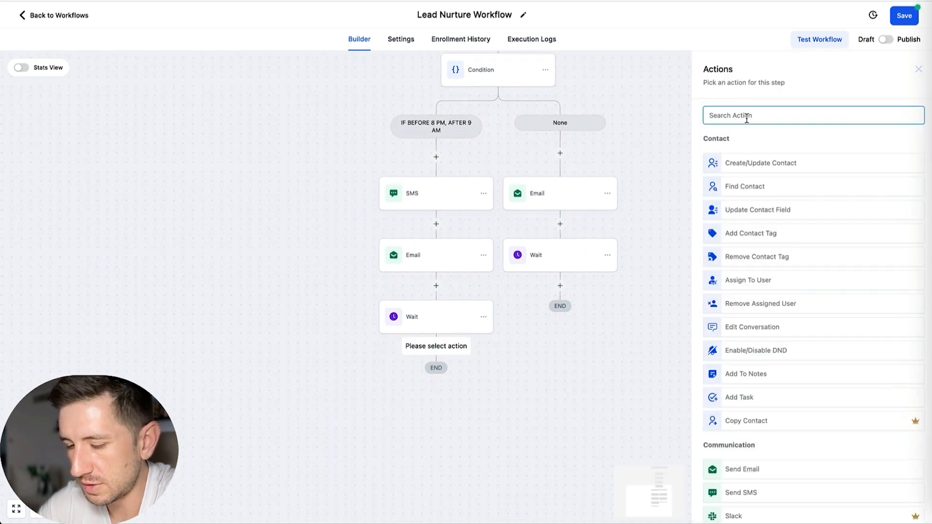
{"action": "type", "text": "sms"}
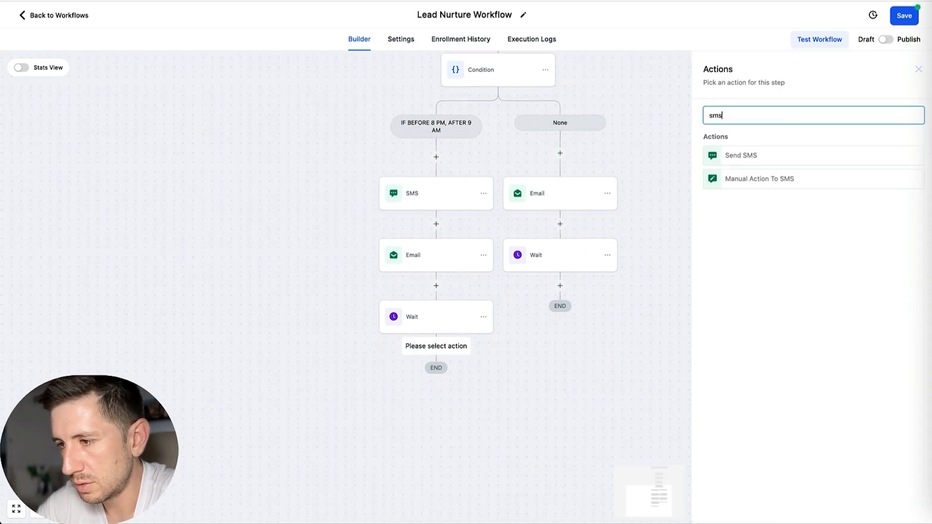
{"action": "left_click", "coordinate": [773, 161]}
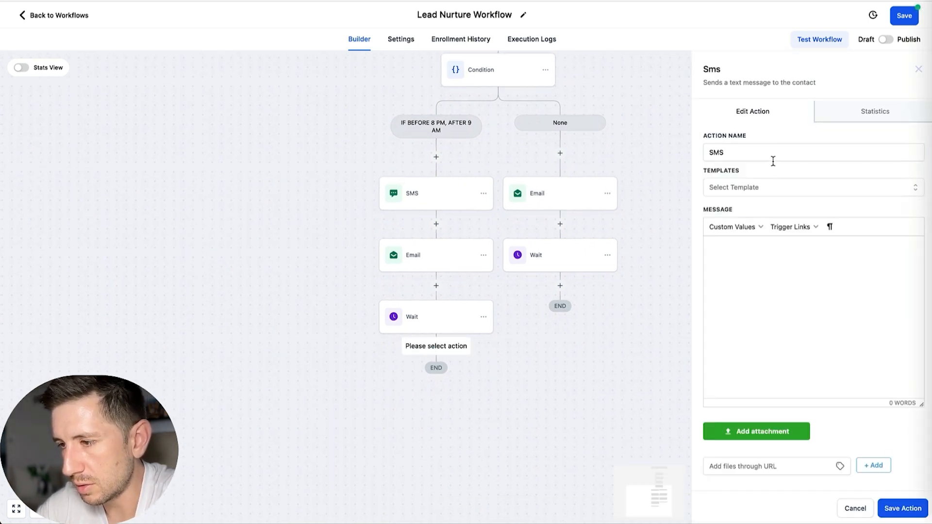
{"action": "left_click", "coordinate": [736, 259]}
{"action": "type", "text": "Hey did you get my text?"}
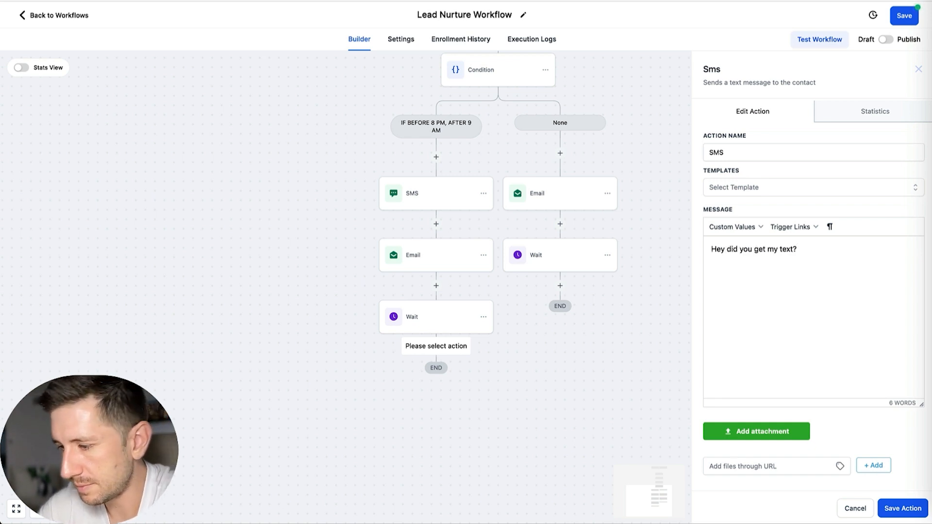
{"action": "left_click", "coordinate": [901, 508]}
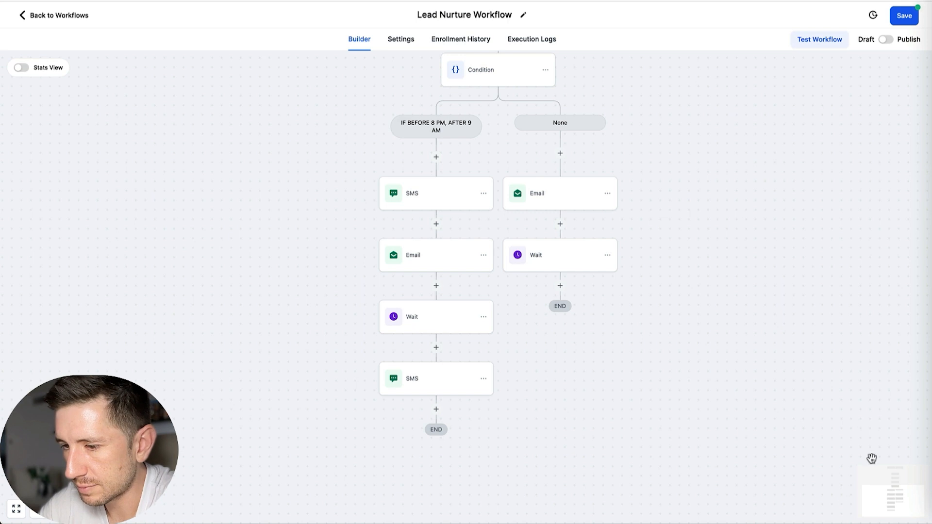
{"action": "left_click", "coordinate": [903, 17]}
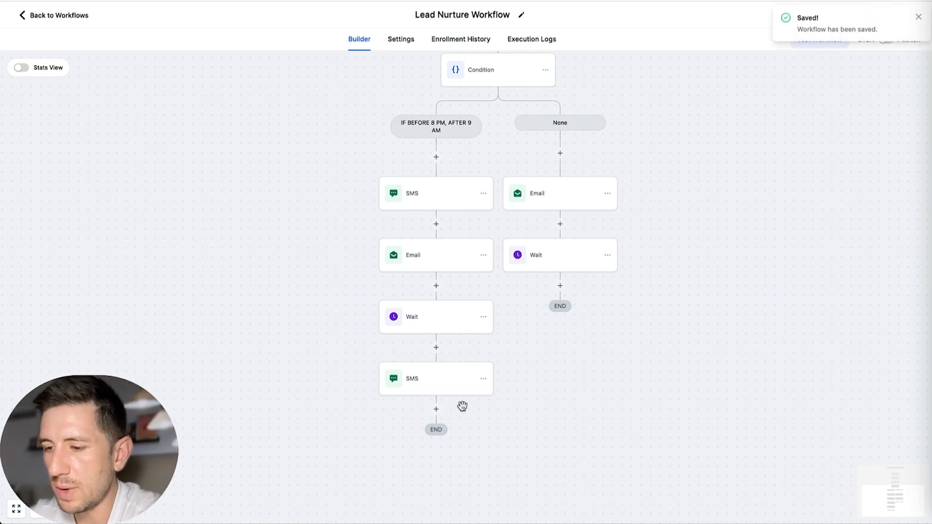
Step: Add a Wait action below the second SMS in the "IF BEFORE 8 PM, AFTER 9 AM" branch and enable its advance window with an Exact resume time
{"action": "left_click", "coordinate": [436, 410]}
{"action": "type", "text": "wait"}
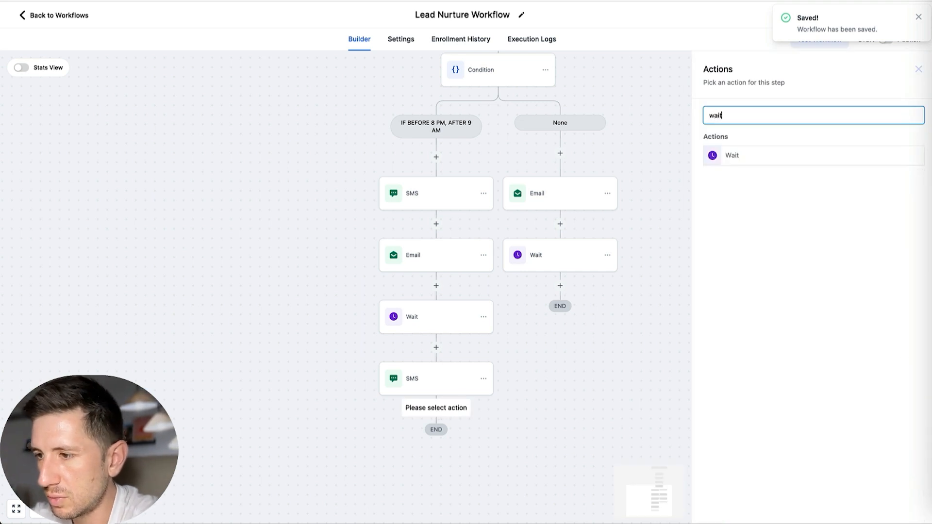
{"action": "left_click", "coordinate": [760, 165]}
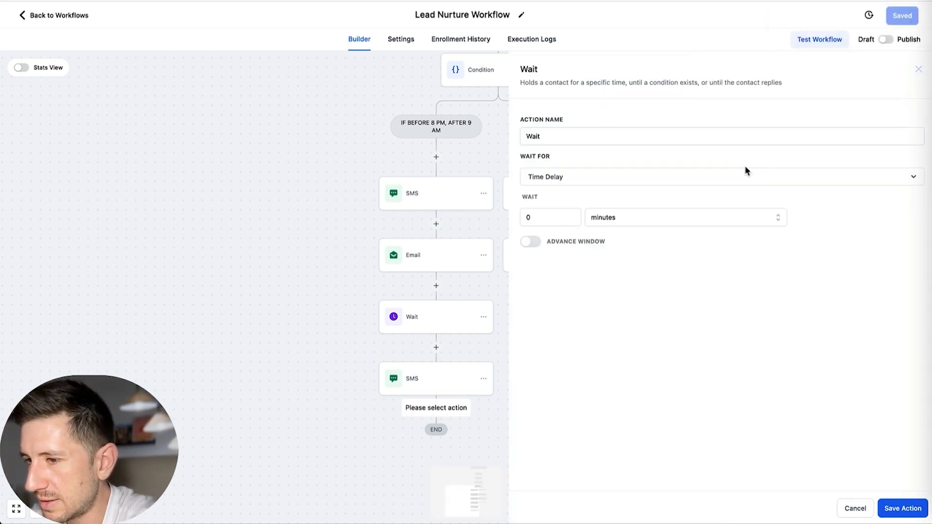
{"action": "left_click", "coordinate": [529, 241]}
{"action": "left_click", "coordinate": [577, 331]}
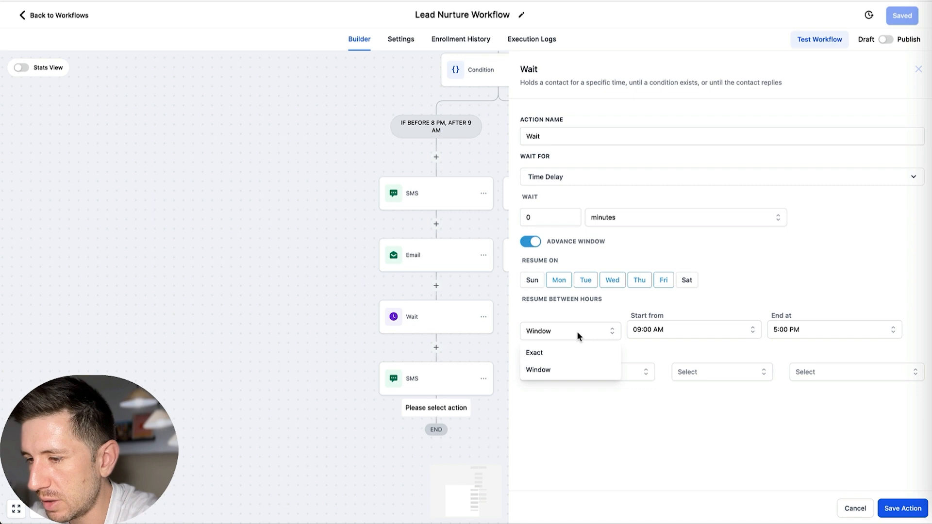
{"action": "left_click", "coordinate": [558, 353]}
Step: Set the new wait to resume at 09:30 AM and save the action
{"action": "left_click", "coordinate": [663, 332]}
{"action": "scroll", "coordinate": [659, 373], "scroll_direction": "down", "scroll_amount": 6}
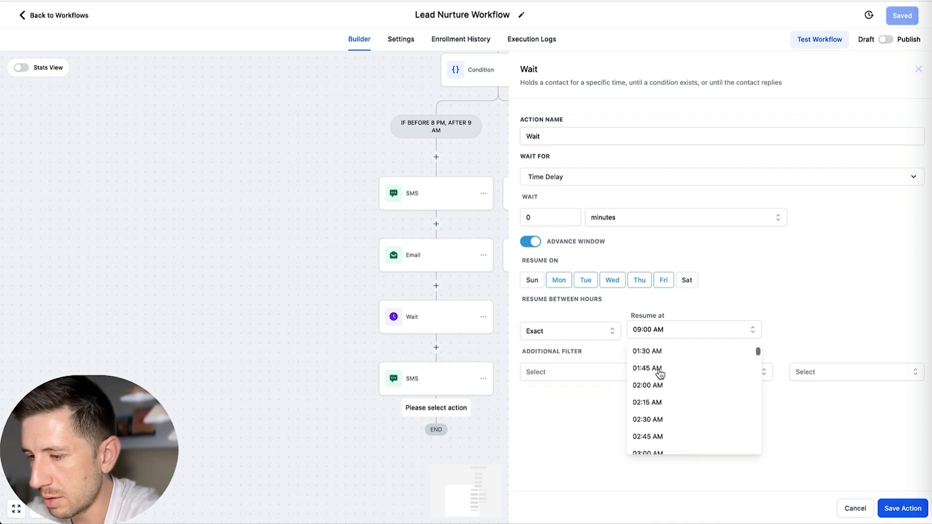
{"action": "scroll", "coordinate": [659, 373], "scroll_direction": "down", "scroll_amount": 2}
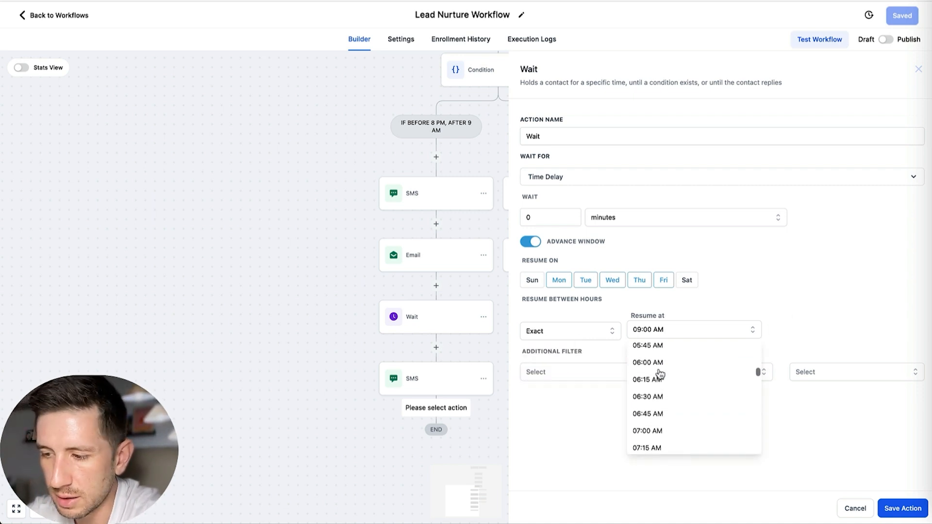
{"action": "scroll", "coordinate": [659, 373], "scroll_direction": "down", "scroll_amount": 4}
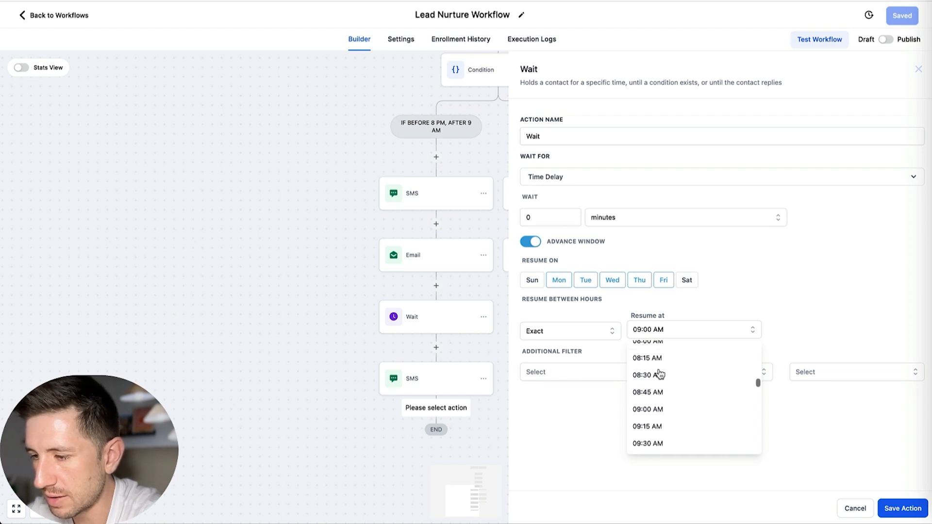
{"action": "scroll", "coordinate": [660, 374], "scroll_direction": "down", "scroll_amount": 2}
{"action": "left_click", "coordinate": [661, 375]}
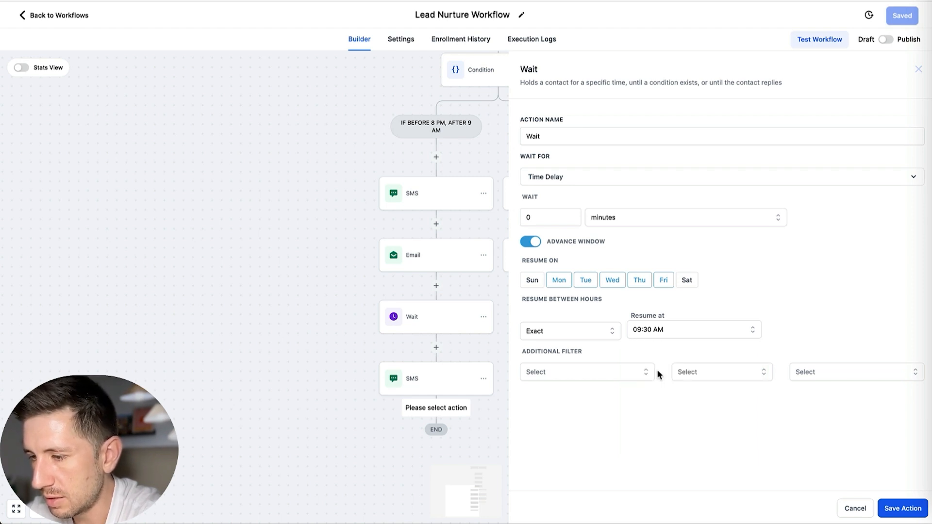
{"action": "left_click", "coordinate": [890, 507]}
Step: Rename the first SMS action in the "IF BEFORE 8 PM, AFTER 9 AM" branch as "Day 1" and save it
{"action": "scroll", "coordinate": [472, 349], "scroll_direction": "down", "scroll_amount": 2}
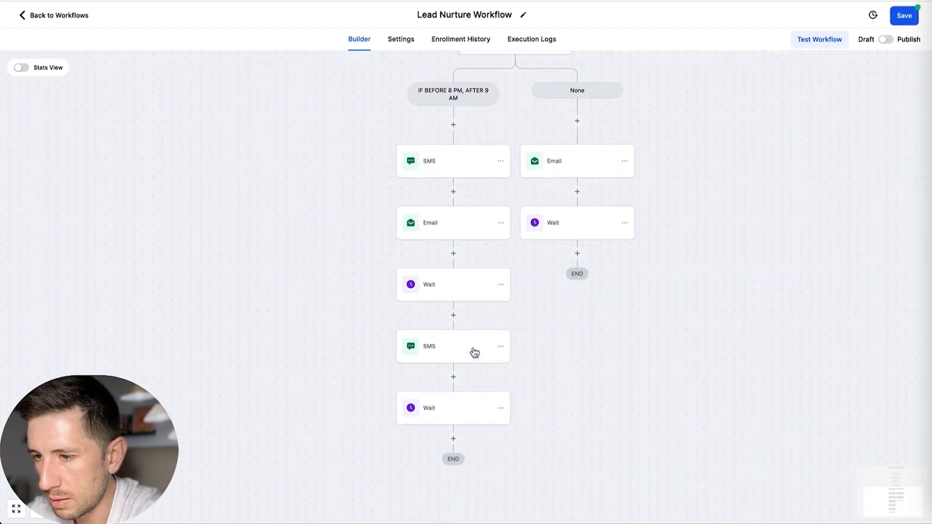
{"action": "left_click", "coordinate": [500, 161]}
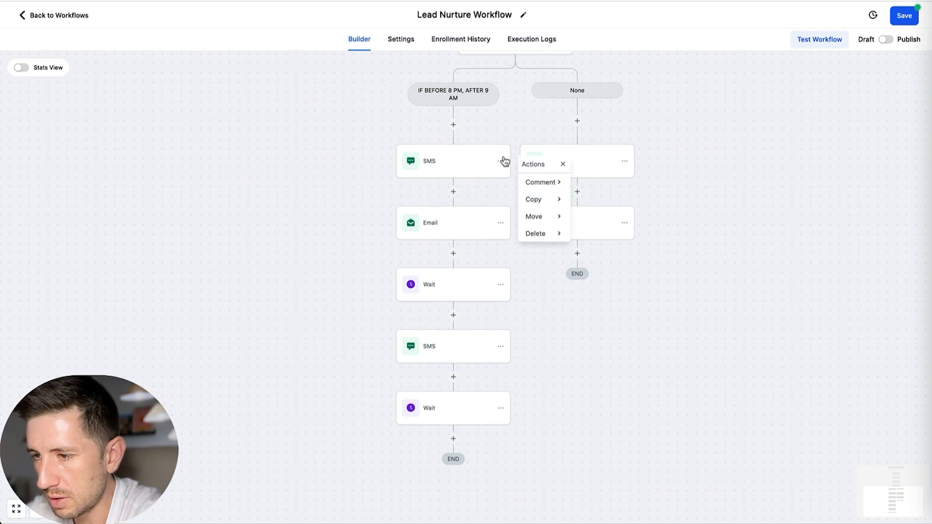
{"action": "left_click", "coordinate": [459, 167]}
{"action": "left_click_drag", "start_coordinate": [730, 153], "coordinate": [688, 156]}
{"action": "type", "text": "Da"}
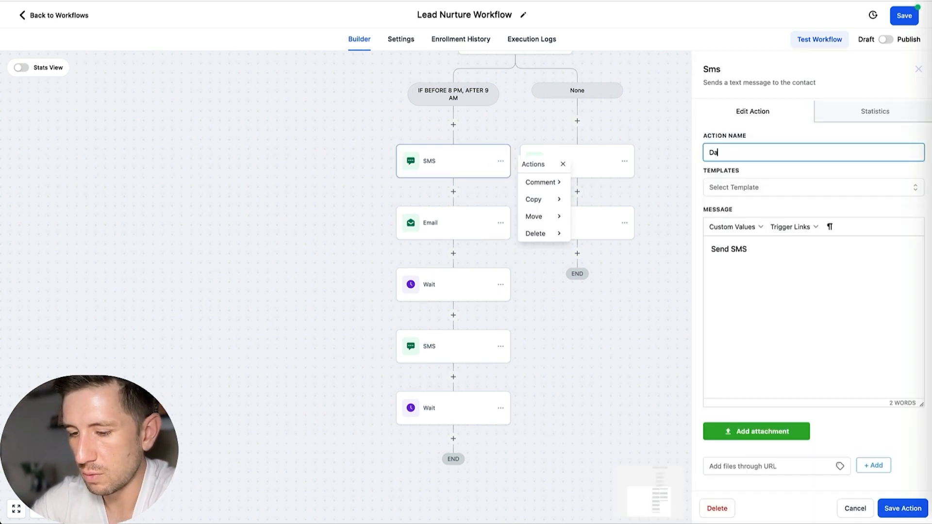
{"action": "type", "text": "y 1"}
{"action": "left_click", "coordinate": [902, 508]}
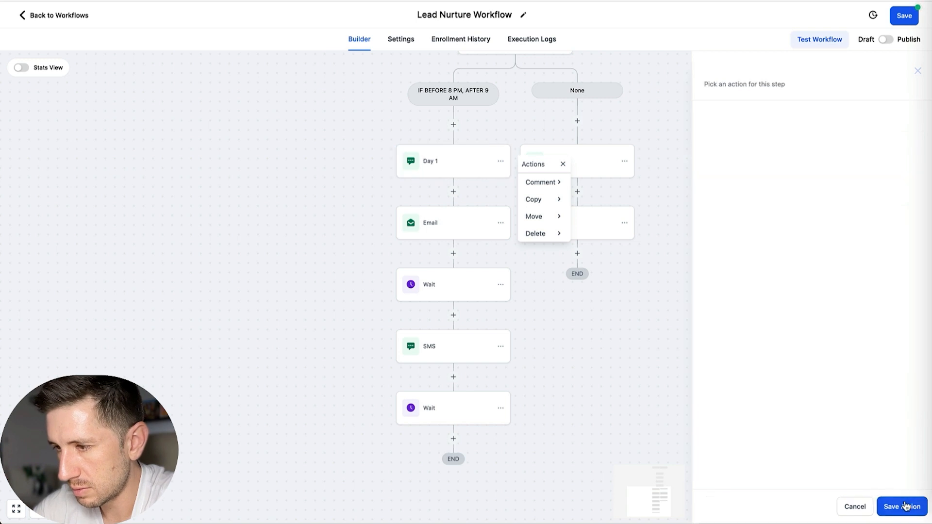
{"action": "left_click", "coordinate": [593, 162]}
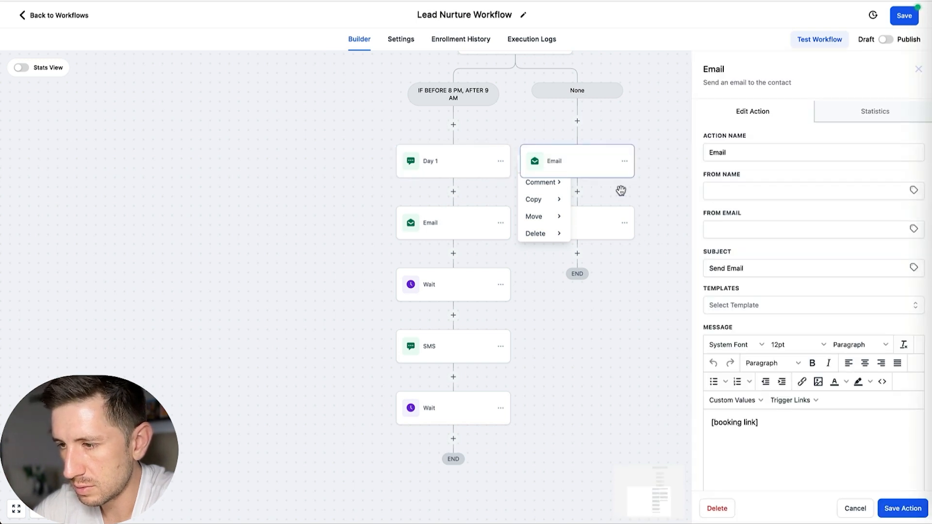
{"action": "left_click", "coordinate": [650, 190]}
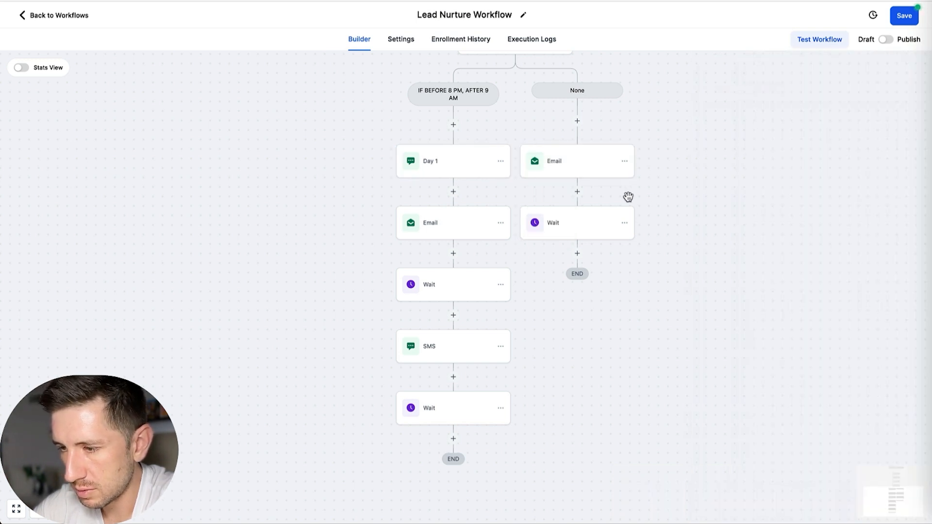
Step: Add a Send SMS action named "Day 2" below the last wait in the daytime branch, with the message "Send SMS", and save it
{"action": "left_click", "coordinate": [453, 438]}
{"action": "type", "text": "sms"}
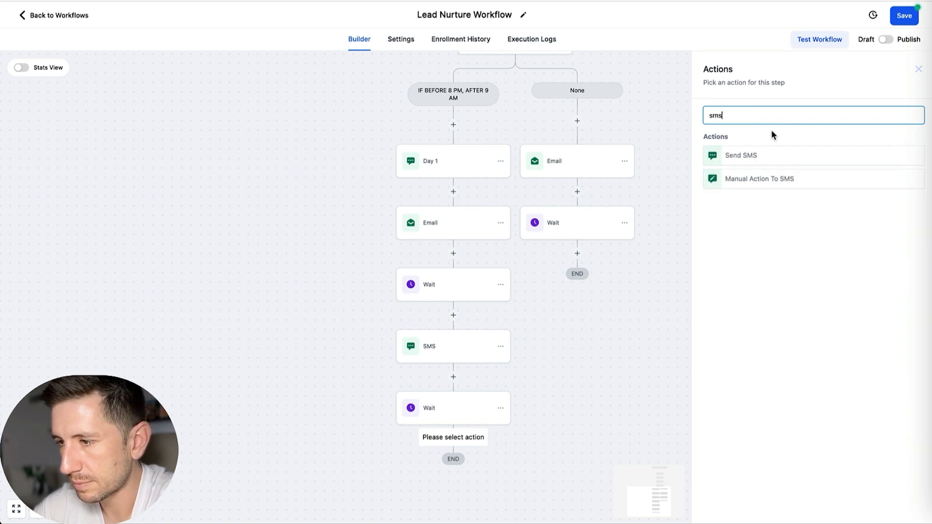
{"action": "left_click", "coordinate": [746, 154]}
{"action": "left_click_drag", "start_coordinate": [757, 155], "coordinate": [692, 150]}
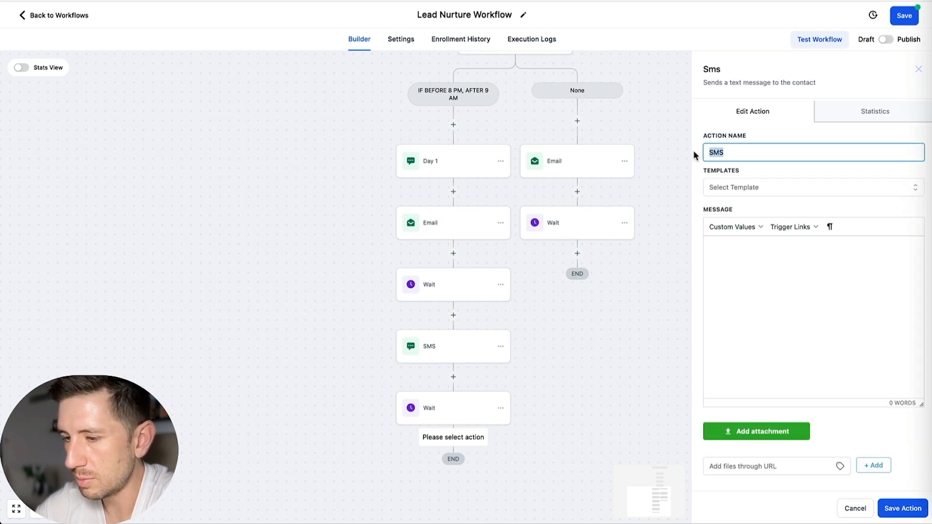
{"action": "type", "text": "Day 2"}
{"action": "left_click", "coordinate": [726, 267]}
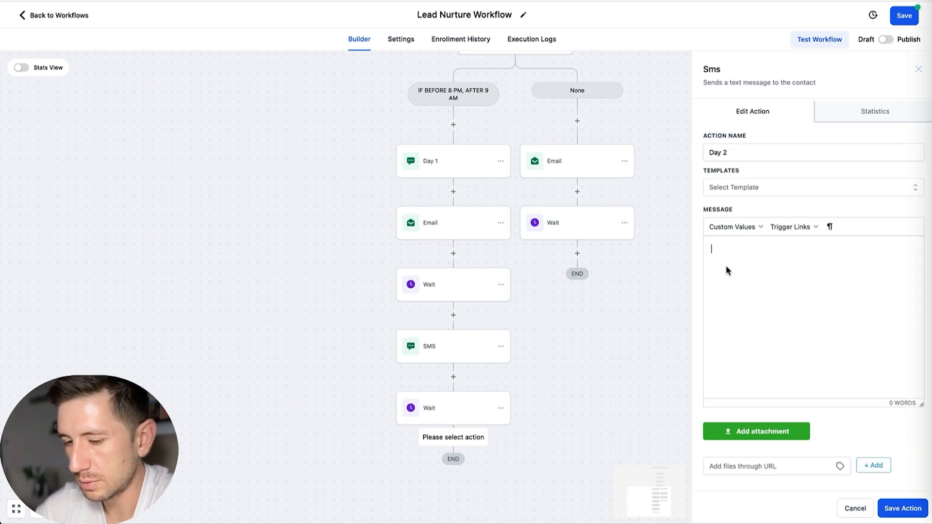
{"action": "type", "text": "Send SMS"}
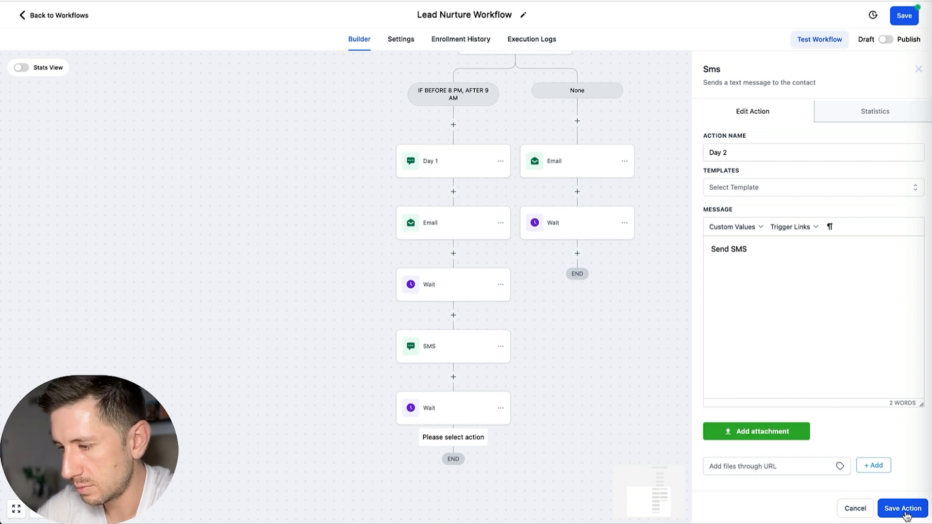
{"action": "left_click", "coordinate": [904, 513]}
Step: Copy the Day 2 SMS action to the end of the "None" branch, below its wait
{"action": "left_click", "coordinate": [500, 469]}
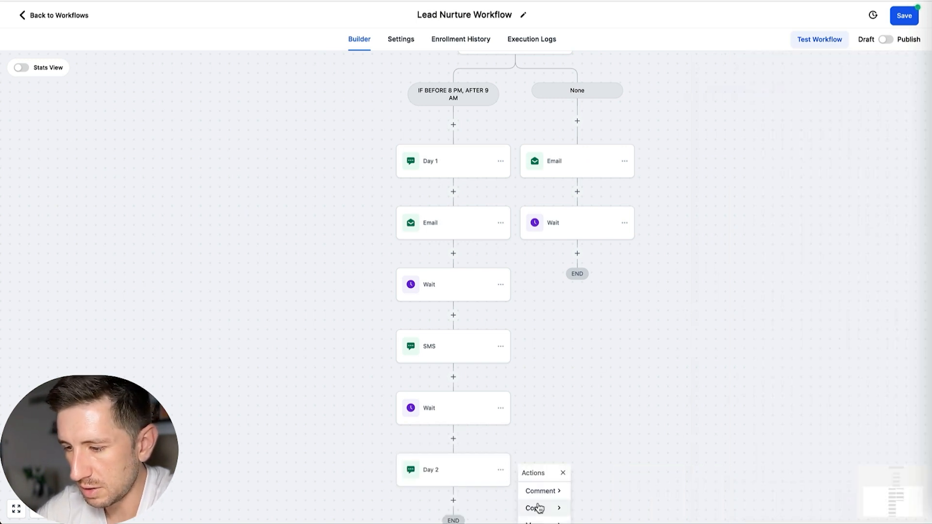
{"action": "mouse_move", "coordinate": [548, 506]}
{"action": "left_click", "coordinate": [597, 490]}
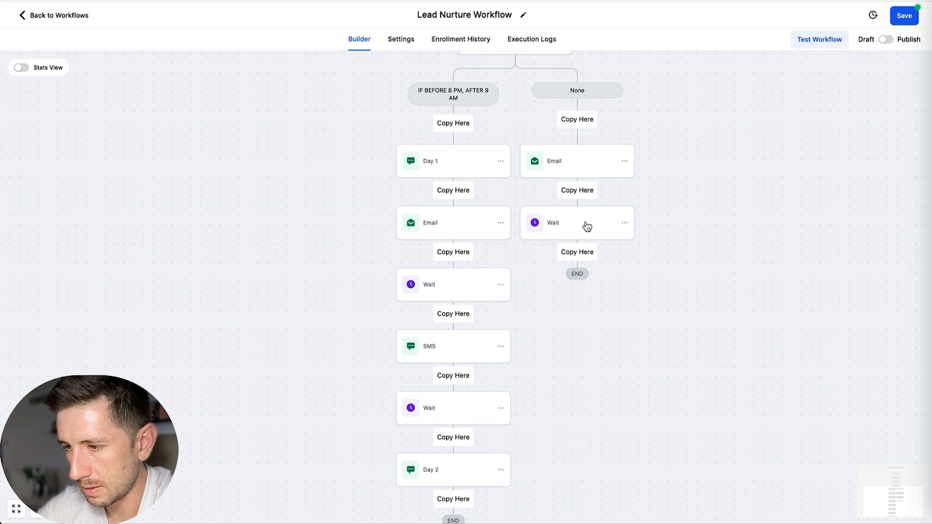
{"action": "left_click", "coordinate": [574, 255]}
Step: Copy the email below the Day 1 SMS to the end of the same branch, under the Day 2 SMS
{"action": "scroll", "coordinate": [574, 281], "scroll_direction": "down", "scroll_amount": 3}
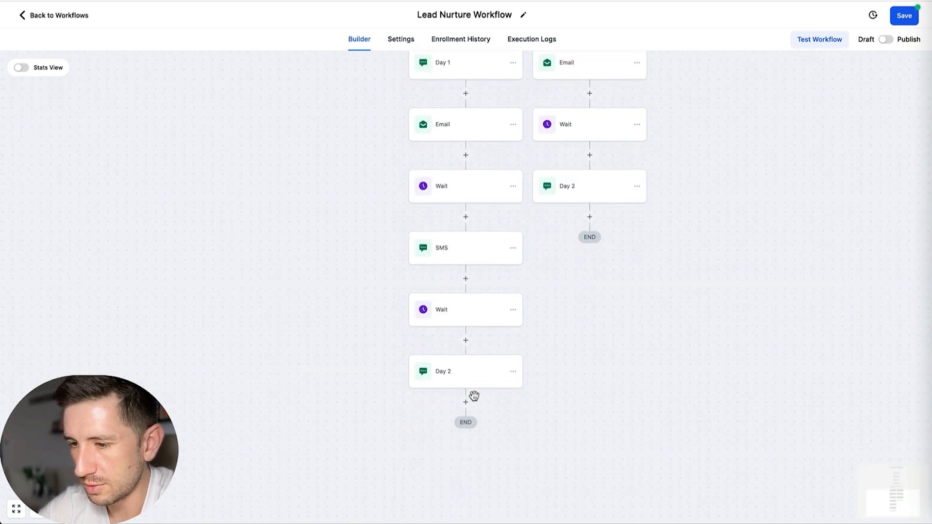
{"action": "left_click", "coordinate": [512, 126]}
{"action": "mouse_move", "coordinate": [553, 163]}
{"action": "left_click", "coordinate": [604, 147]}
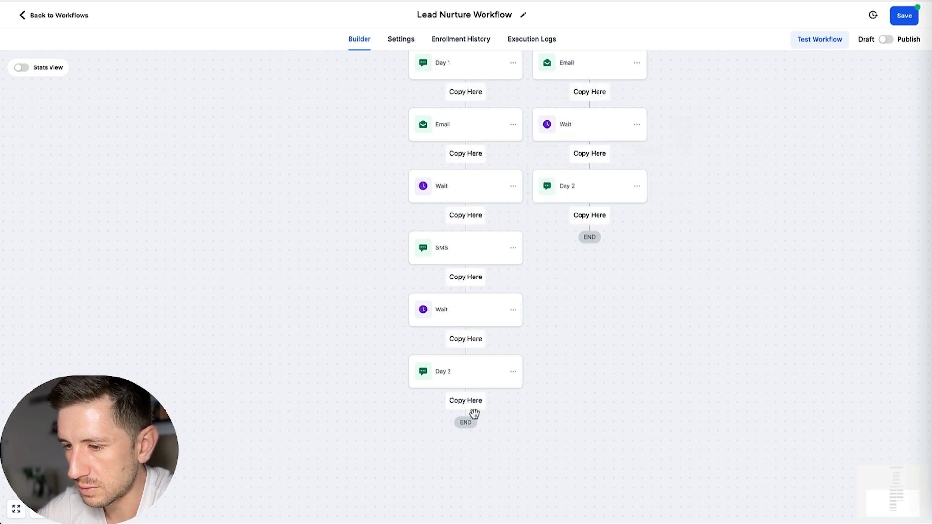
{"action": "left_click", "coordinate": [470, 402]}
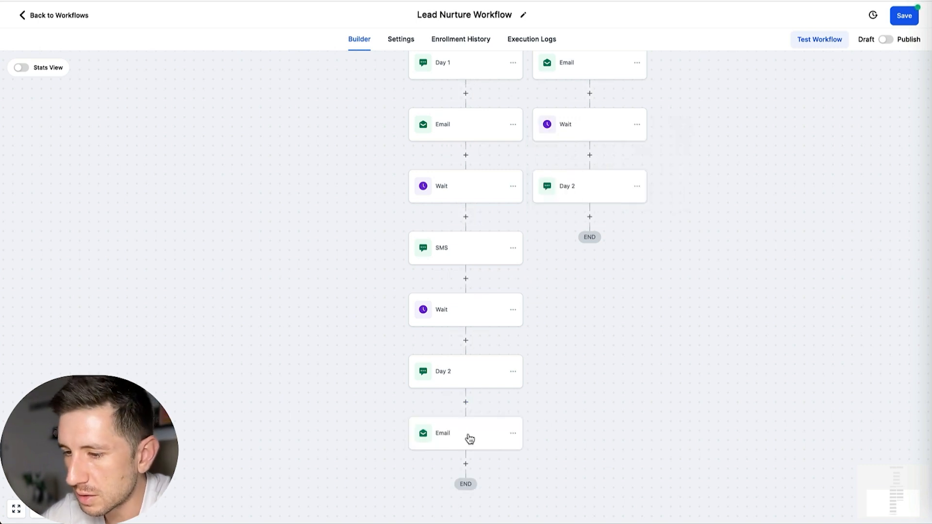
Step: Copy the Day 2 email from the daytime branch to below the Day 2 SMS in the "None" branch
{"action": "left_click", "coordinate": [512, 433]}
{"action": "mouse_move", "coordinate": [546, 470]}
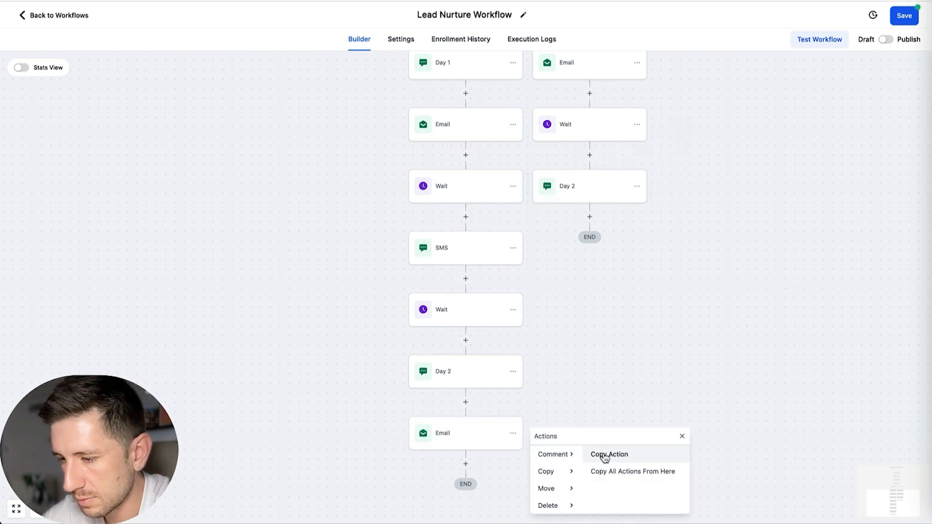
{"action": "left_click", "coordinate": [603, 453]}
{"action": "left_click", "coordinate": [596, 216]}
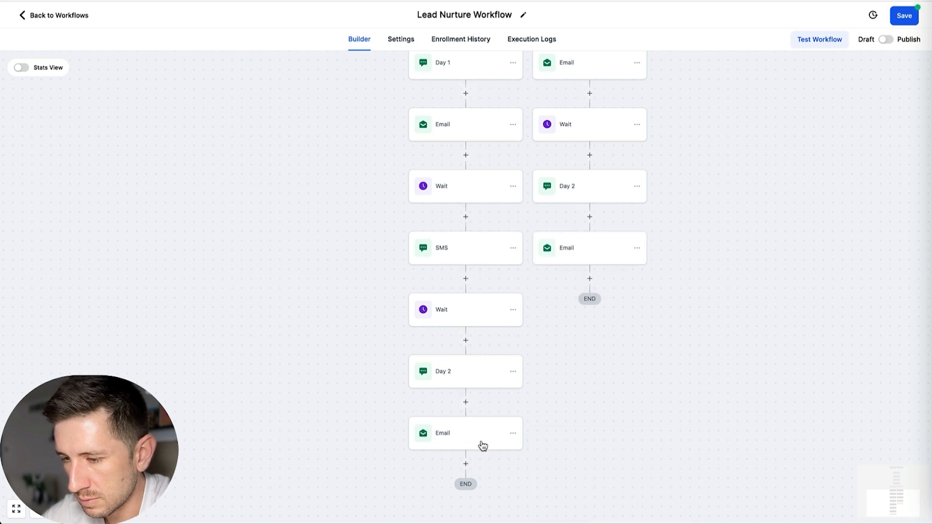
Step: Add a Wait action with a 4-hour time delay below the Day 2 email in the daytime branch and save it
{"action": "scroll", "coordinate": [480, 440], "scroll_direction": "down", "scroll_amount": 3}
{"action": "left_click", "coordinate": [490, 389]}
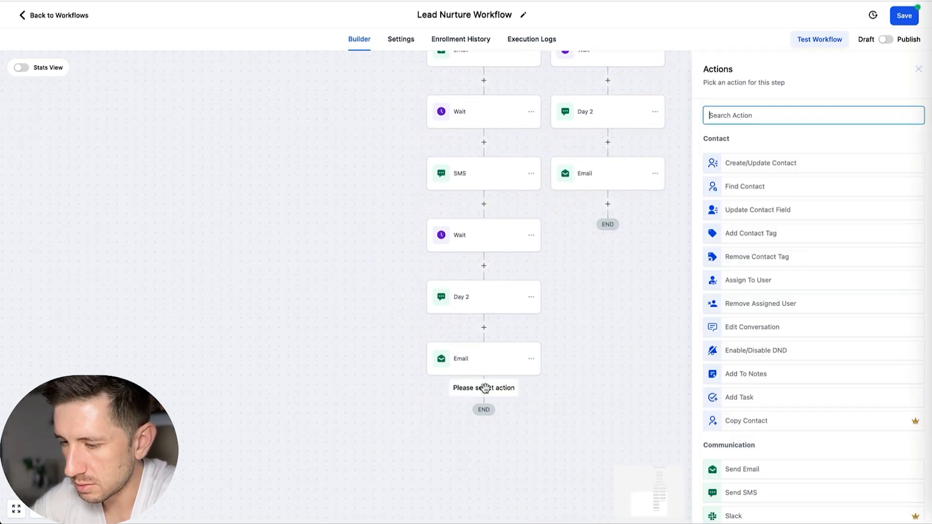
{"action": "type", "text": "wait"}
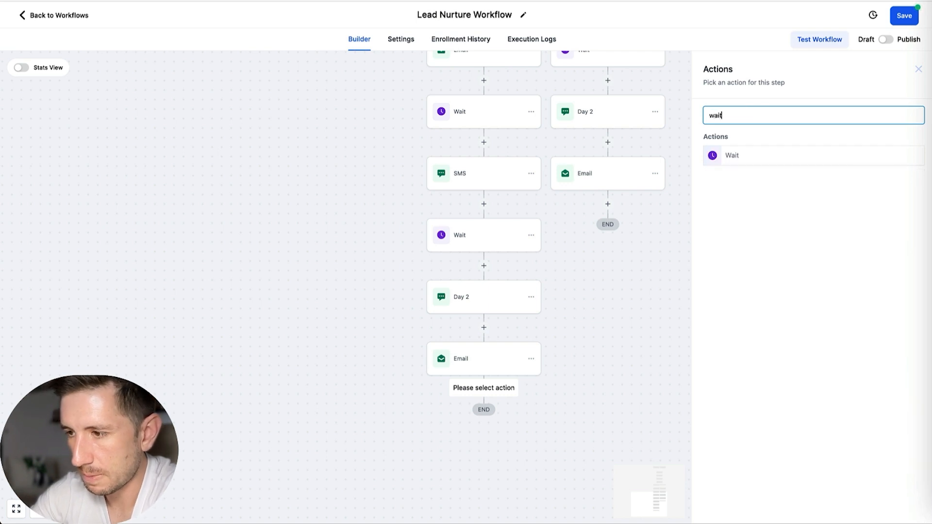
{"action": "left_click", "coordinate": [752, 166]}
{"action": "left_click", "coordinate": [554, 217]}
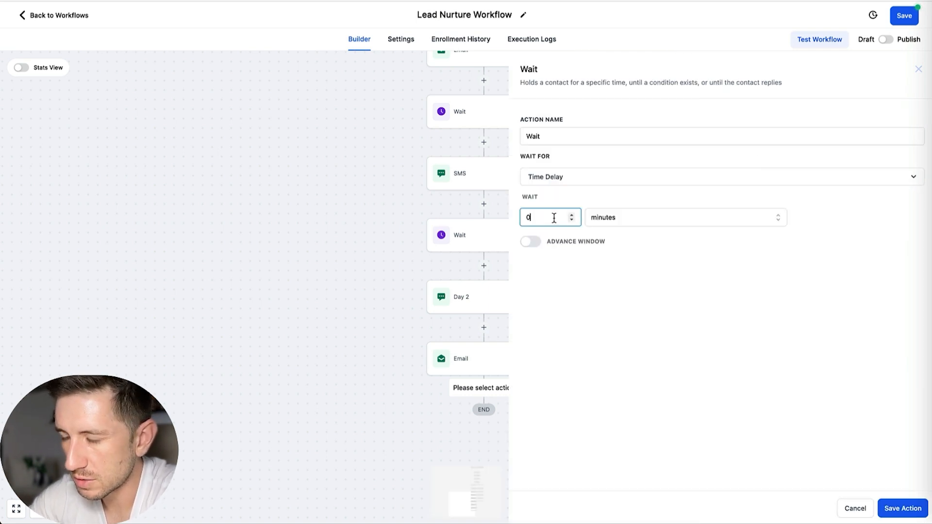
{"action": "left_click", "coordinate": [633, 218]}
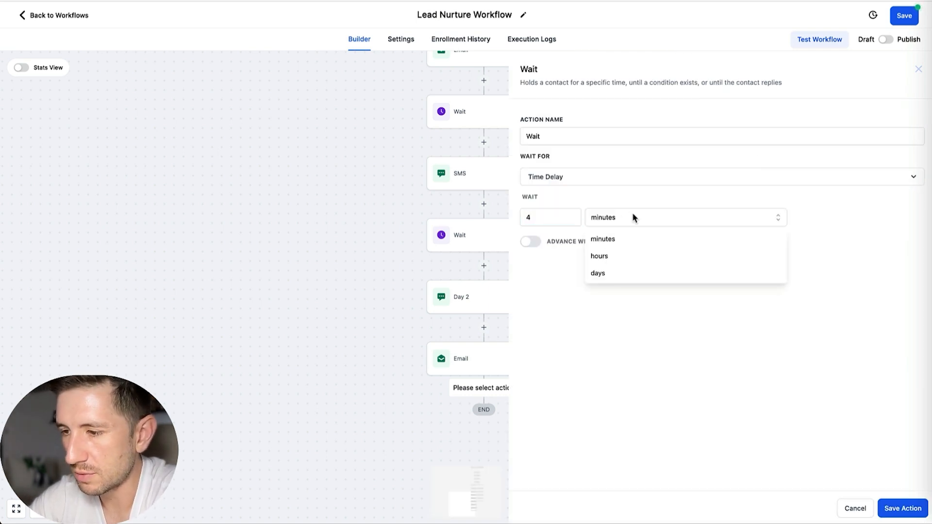
{"action": "left_click", "coordinate": [615, 257]}
{"action": "left_click", "coordinate": [876, 518]}
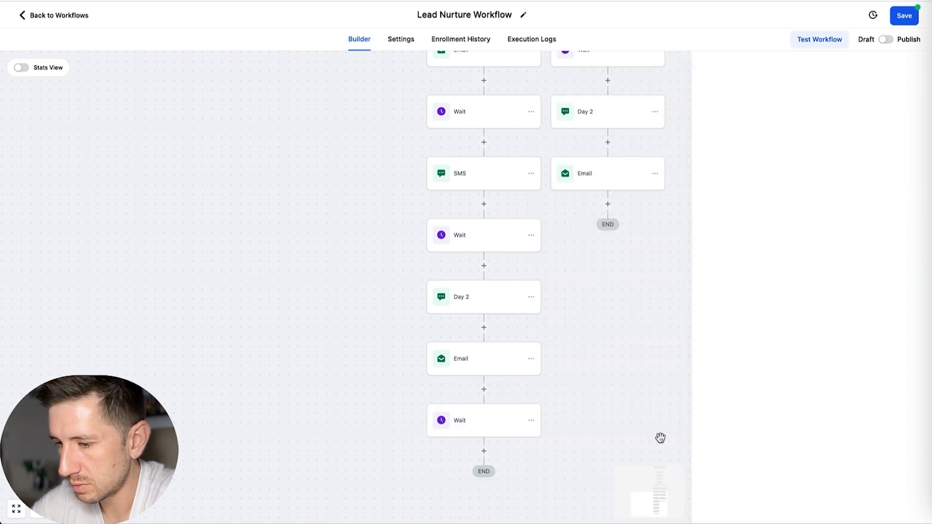
Step: Copy the 4-hour wait to the end of the "None" branch, below its Day 2 email
{"action": "left_click", "coordinate": [547, 372]}
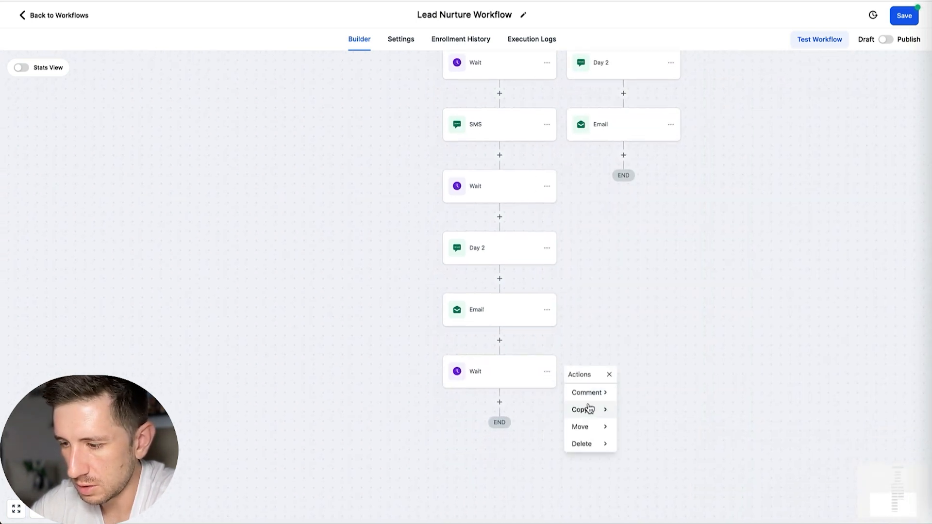
{"action": "mouse_move", "coordinate": [592, 411]}
{"action": "left_click", "coordinate": [646, 392]}
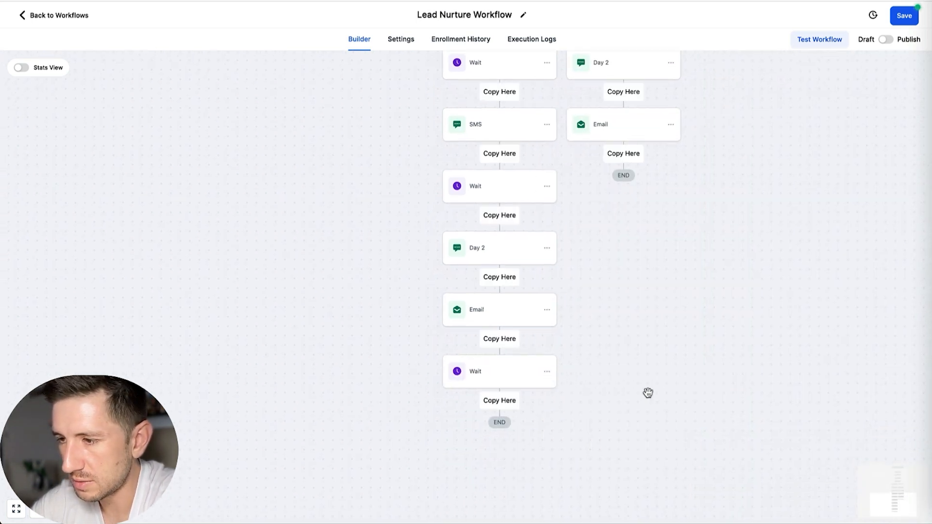
{"action": "left_click", "coordinate": [629, 154]}
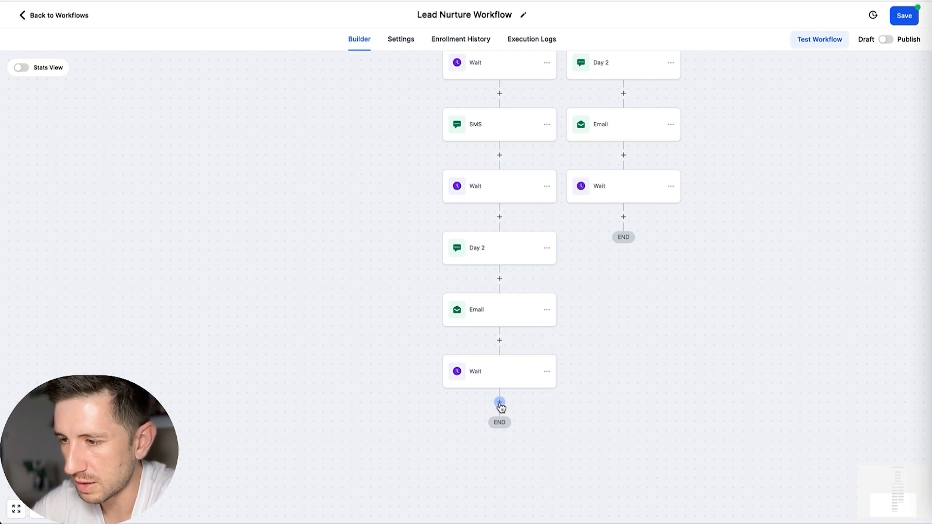
Step: Copy the Day 2 SMS in the daytime branch to below that branch's 4-hour wait
{"action": "left_click", "coordinate": [546, 248]}
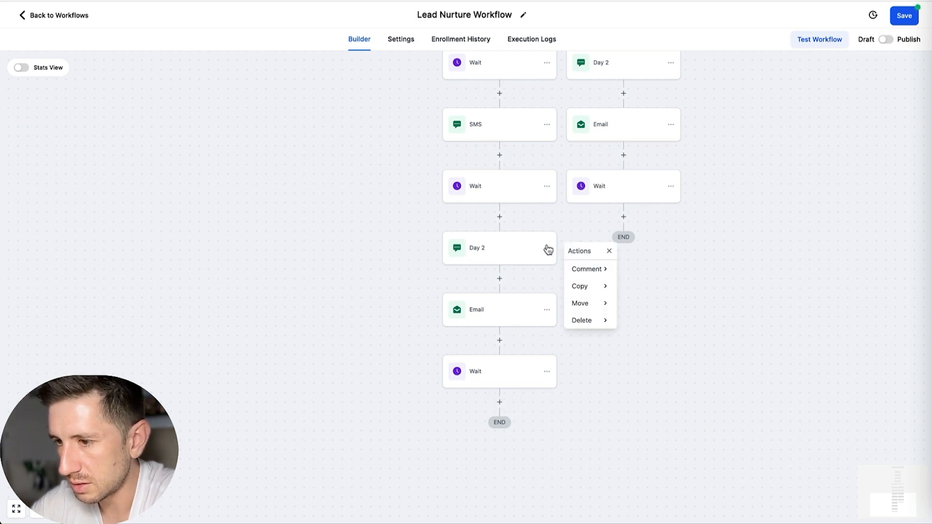
{"action": "mouse_move", "coordinate": [580, 285]}
{"action": "left_click", "coordinate": [630, 285]}
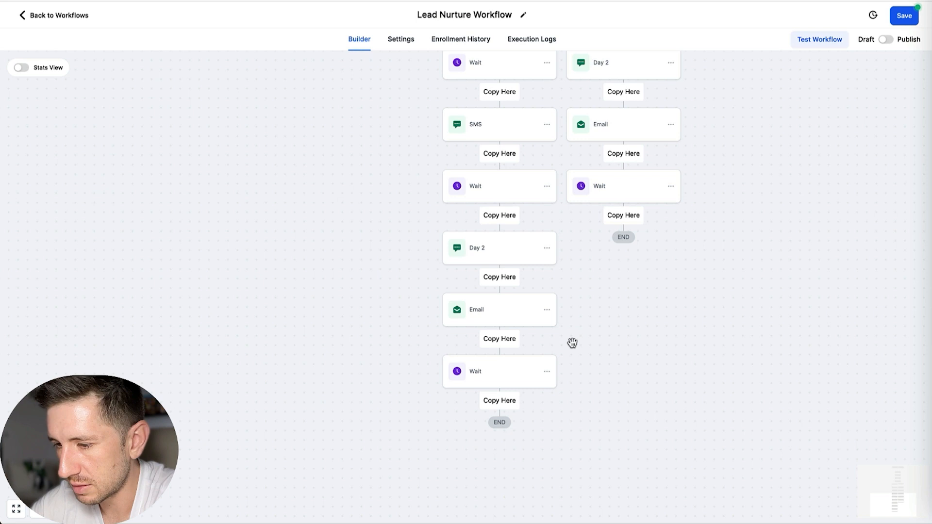
{"action": "left_click", "coordinate": [511, 403]}
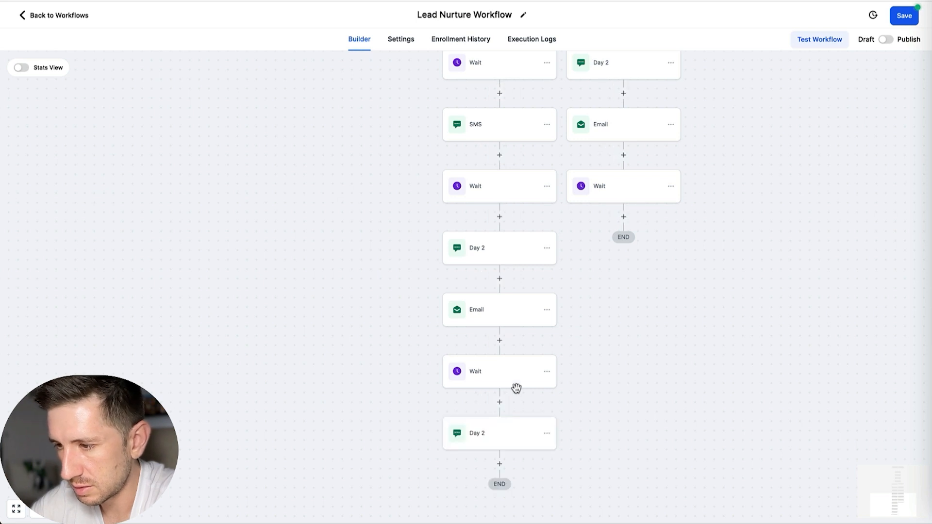
Step: Copy the last Day 2 SMS in the daytime branch to the end of the "None" branch, below its wait
{"action": "left_click", "coordinate": [546, 432]}
{"action": "mouse_move", "coordinate": [584, 473]}
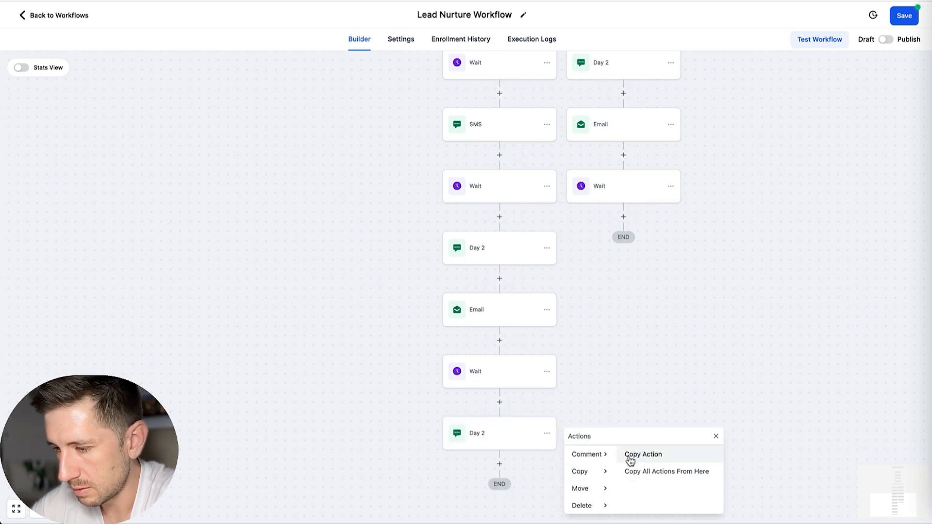
{"action": "left_click", "coordinate": [630, 455]}
{"action": "left_click", "coordinate": [627, 218]}
Step: Rename the last SMS action in the daytime branch as "SMS" and save it
{"action": "left_click", "coordinate": [500, 443]}
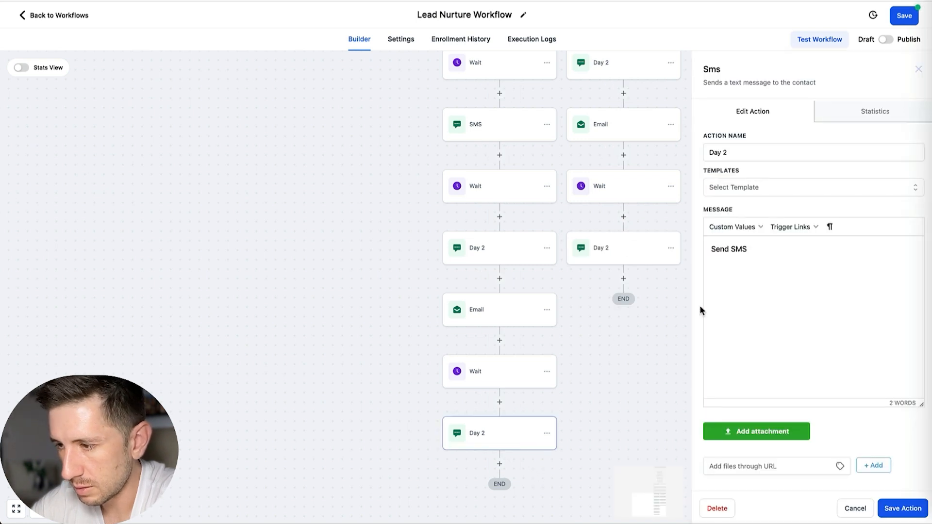
{"action": "left_click", "coordinate": [739, 154]}
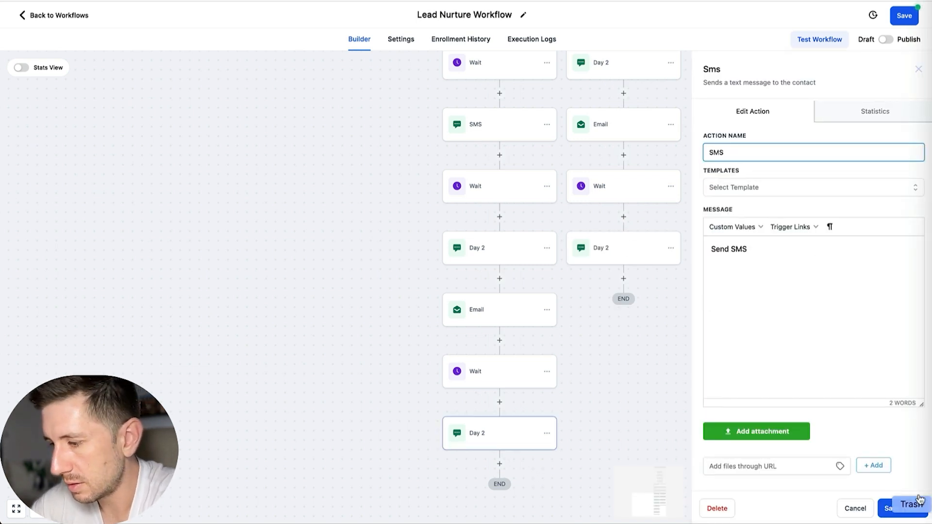
{"action": "left_click", "coordinate": [902, 508]}
Step: Rename the last SMS action in the "None" branch as "SMS" and save it
{"action": "left_click", "coordinate": [631, 261]}
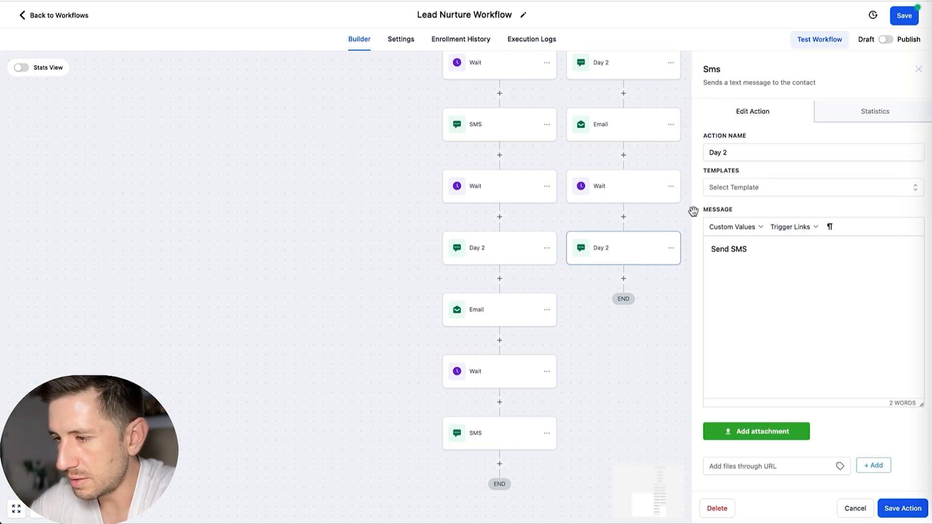
{"action": "triple_click", "coordinate": [734, 152]}
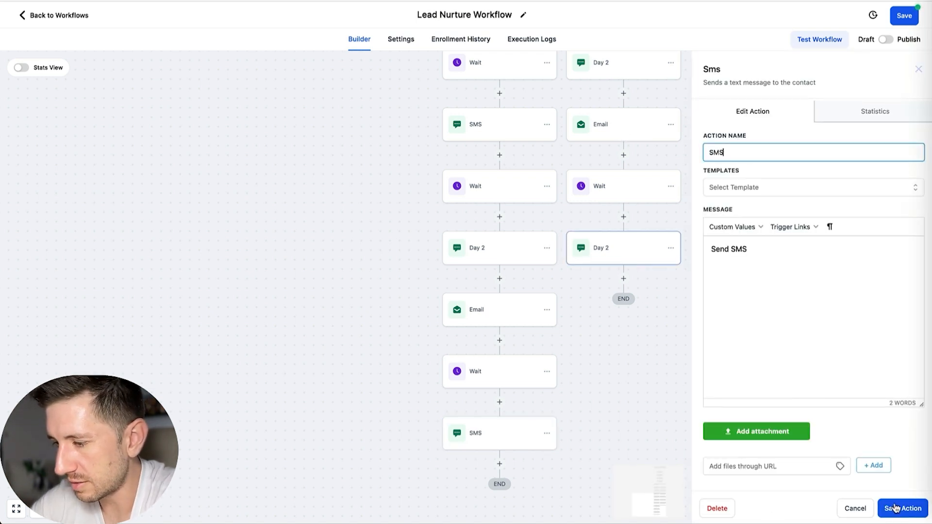
{"action": "left_click", "coordinate": [895, 508]}
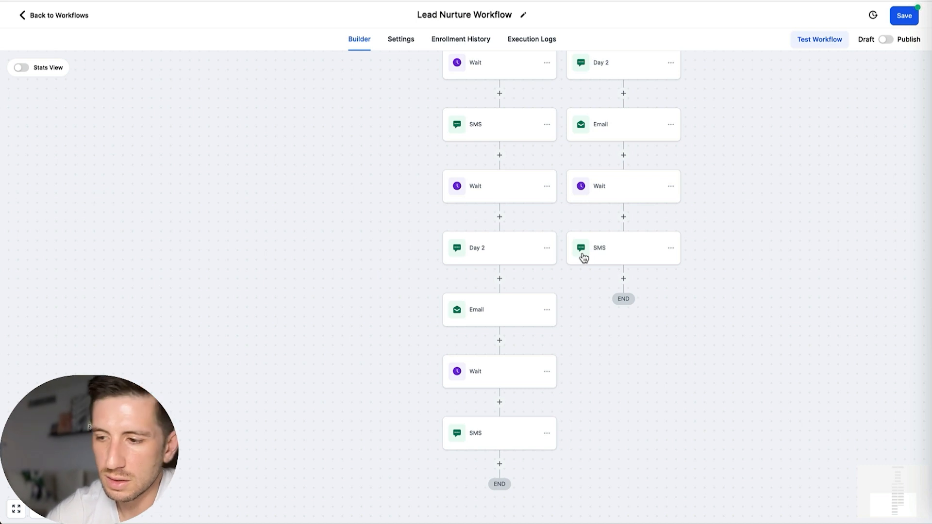
Step: Add a time-delay Wait action below the last SMS in the daytime branch and set its unit to hours
{"action": "scroll", "coordinate": [548, 245], "scroll_direction": "up", "scroll_amount": 3}
{"action": "scroll", "coordinate": [550, 250], "scroll_direction": "down", "scroll_amount": 3}
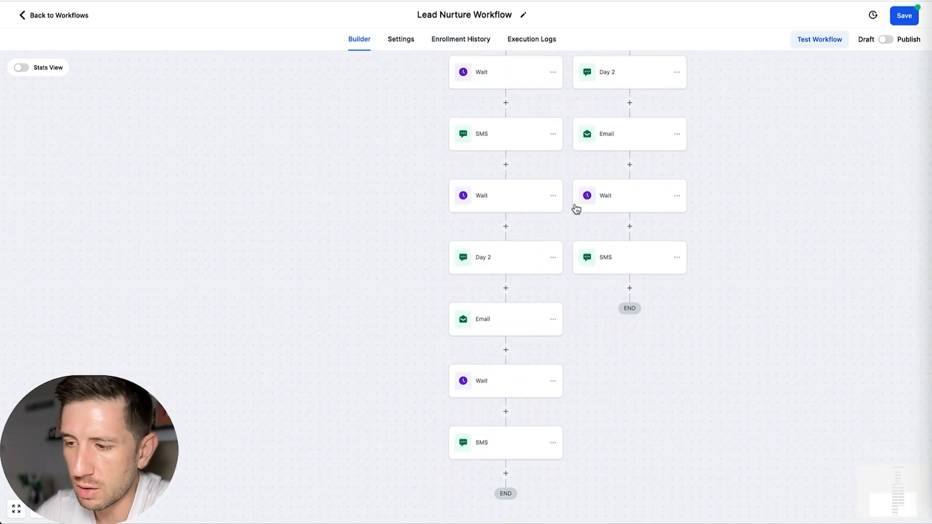
{"action": "scroll", "coordinate": [574, 203], "scroll_direction": "down", "scroll_amount": 3}
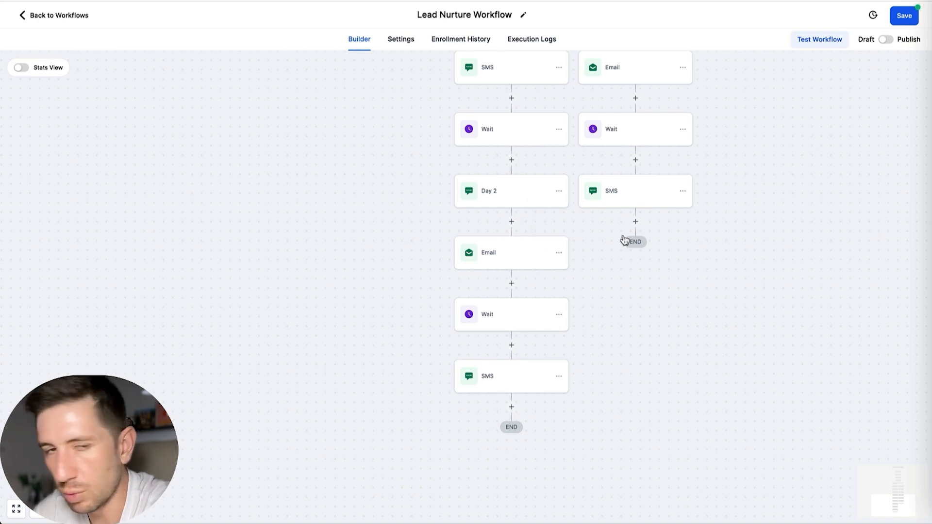
{"action": "scroll", "coordinate": [526, 291], "scroll_direction": "up", "scroll_amount": 15}
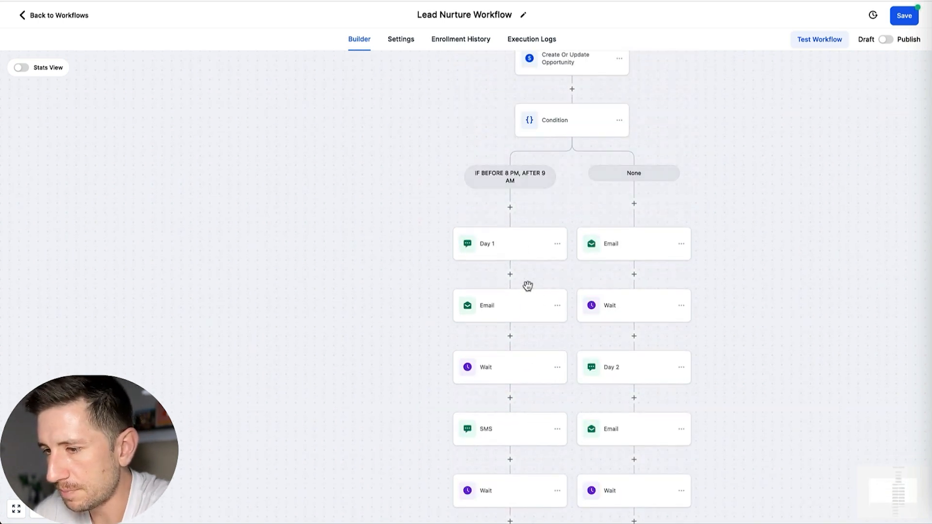
{"action": "scroll", "coordinate": [528, 289], "scroll_direction": "down", "scroll_amount": 20}
{"action": "left_click", "coordinate": [502, 269]}
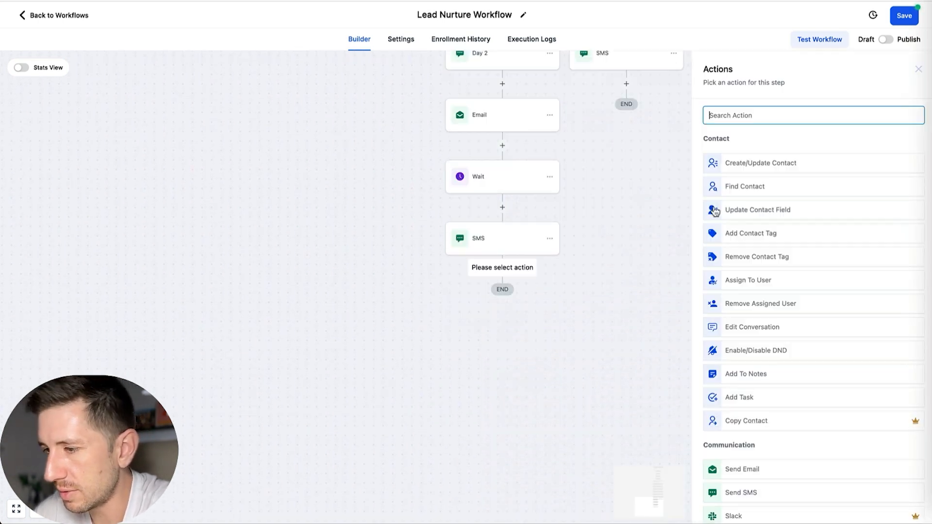
{"action": "type", "text": "wait"}
{"action": "left_click", "coordinate": [758, 159]}
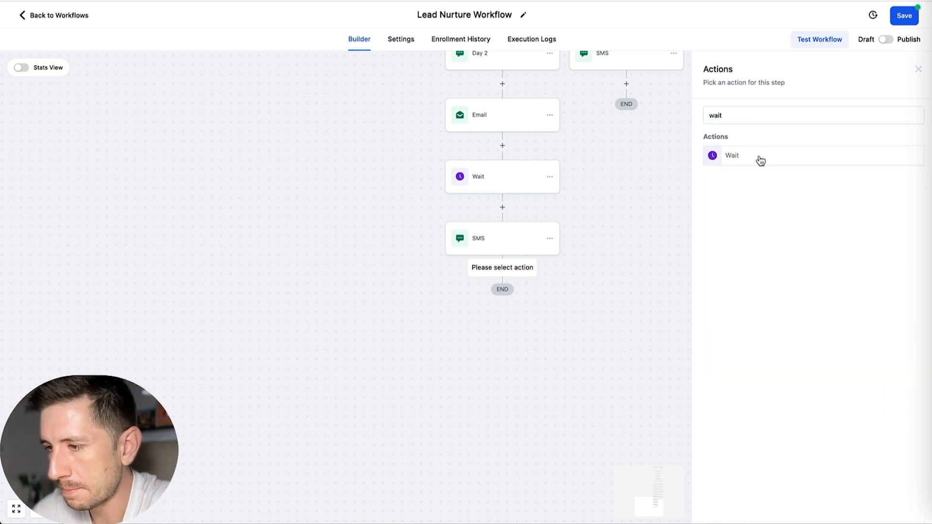
{"action": "left_click", "coordinate": [610, 222]}
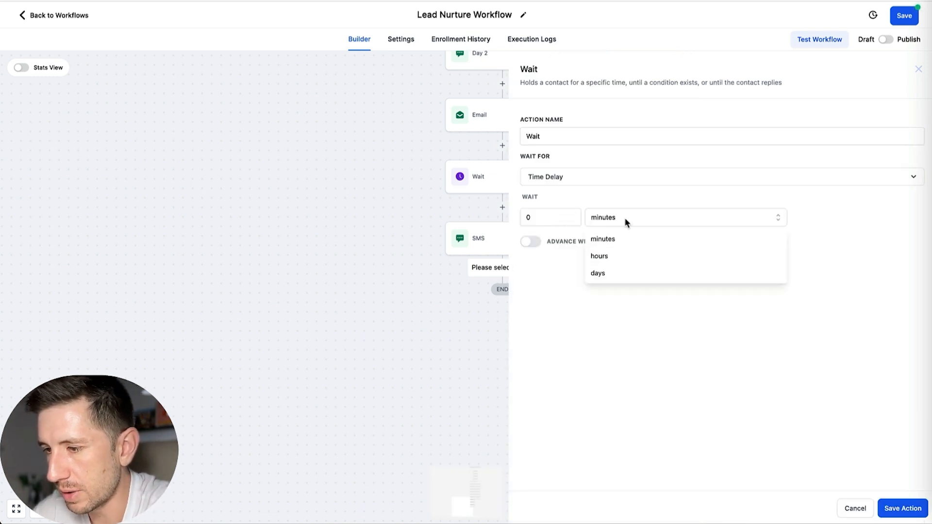
{"action": "left_click", "coordinate": [612, 258]}
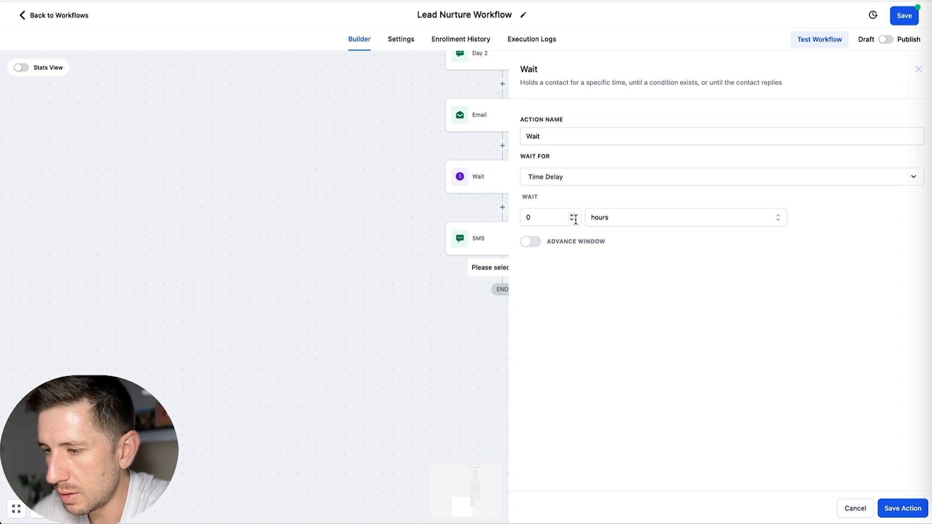
Step: Enable the wait's advance window, set it to resume at exactly 10:00 AM, and save the action
{"action": "left_click", "coordinate": [529, 241]}
{"action": "left_click", "coordinate": [576, 332]}
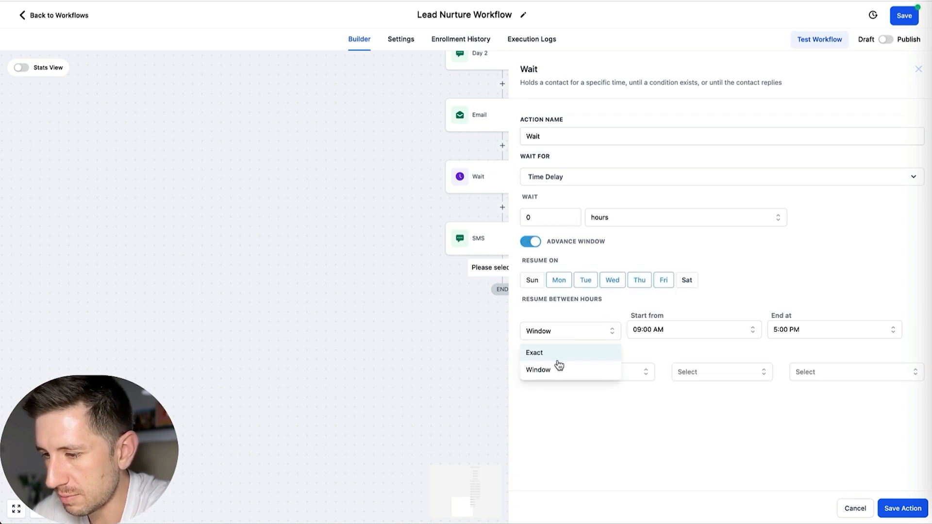
{"action": "left_click", "coordinate": [555, 358]}
{"action": "left_click", "coordinate": [674, 333]}
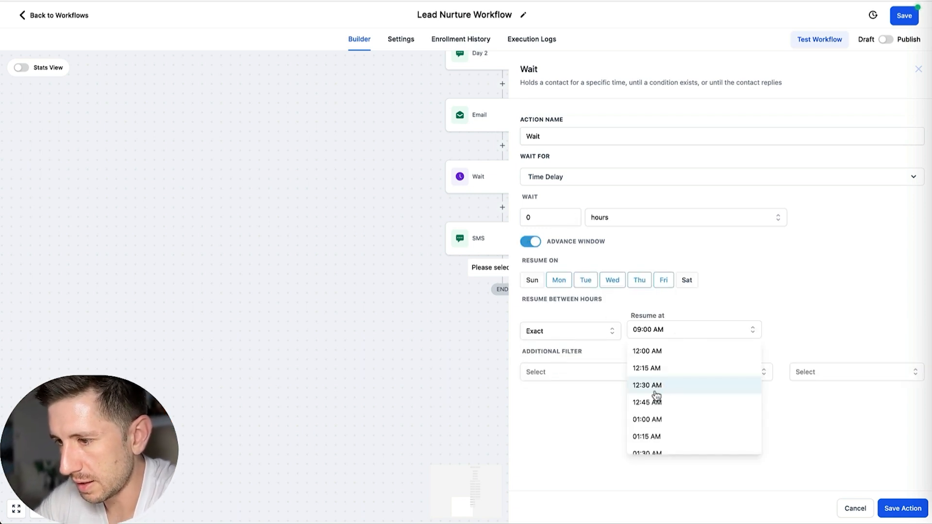
{"action": "scroll", "coordinate": [655, 394], "scroll_direction": "down", "scroll_amount": 5}
{"action": "scroll", "coordinate": [656, 396], "scroll_direction": "down", "scroll_amount": 7}
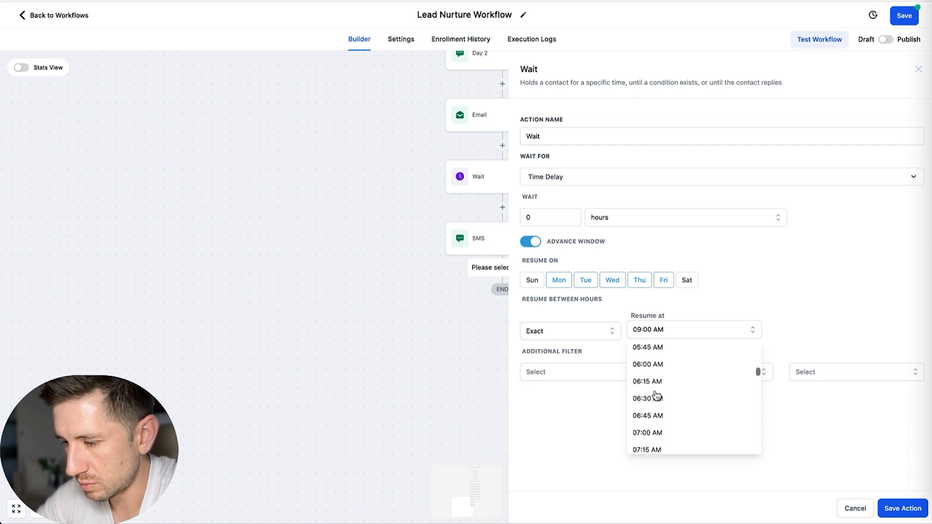
{"action": "scroll", "coordinate": [656, 395], "scroll_direction": "down", "scroll_amount": 4}
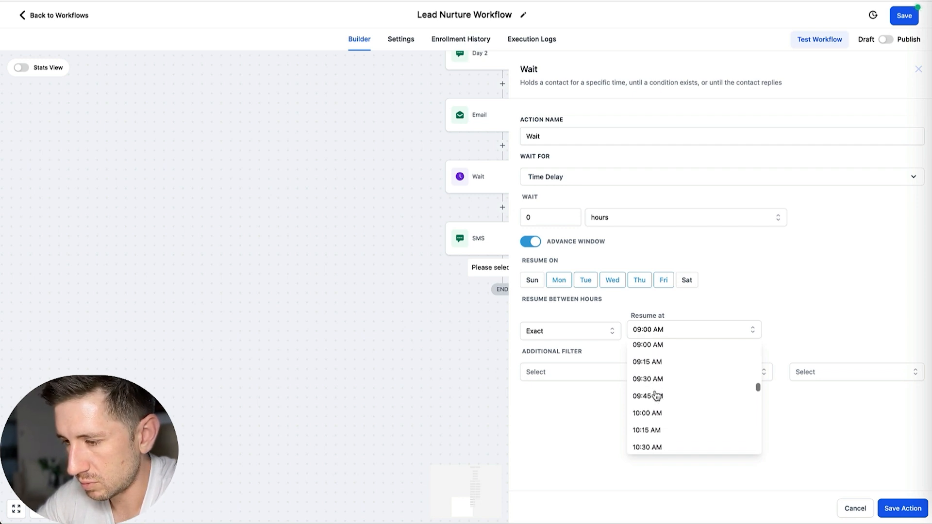
{"action": "left_click", "coordinate": [650, 413]}
{"action": "left_click", "coordinate": [892, 507]}
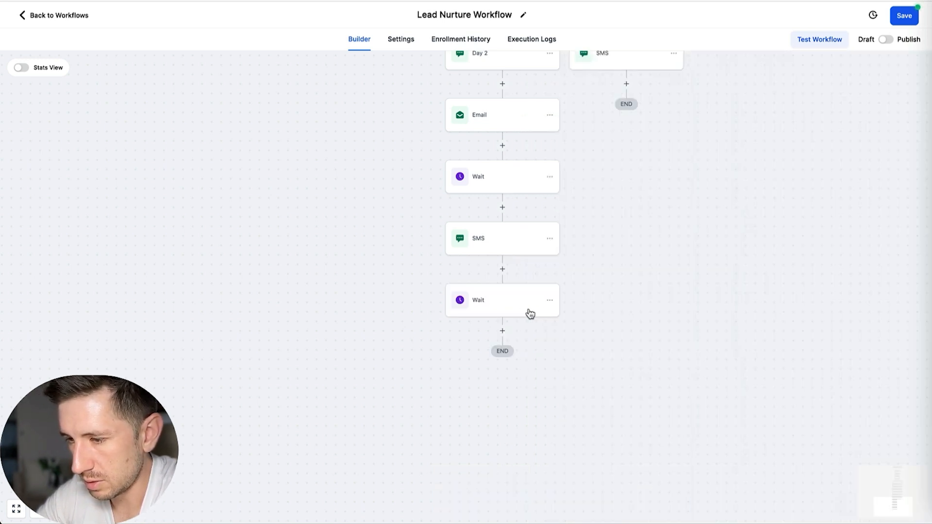
Step: Copy the last wait in the daytime branch to the end of the "None" branch, below its last SMS
{"action": "left_click", "coordinate": [549, 300]}
{"action": "mouse_move", "coordinate": [617, 341]}
{"action": "left_click", "coordinate": [650, 320]}
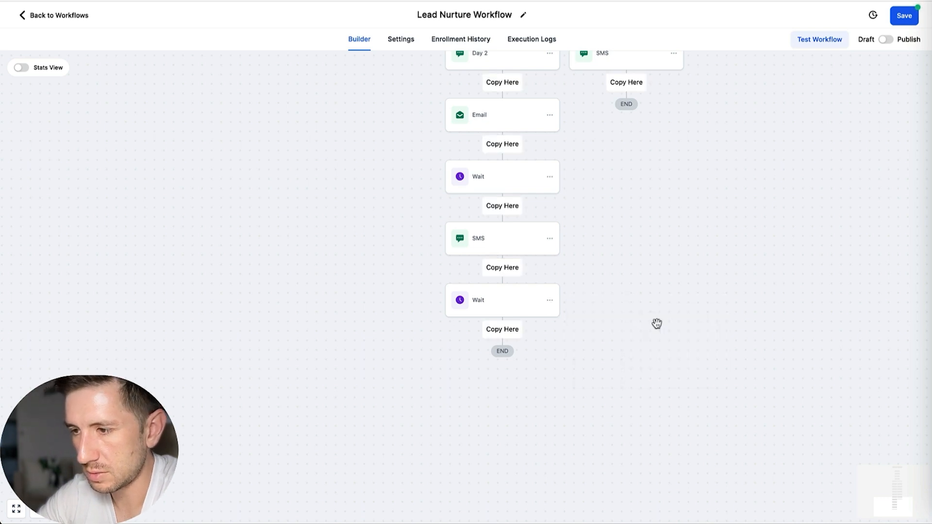
{"action": "left_click", "coordinate": [627, 80]}
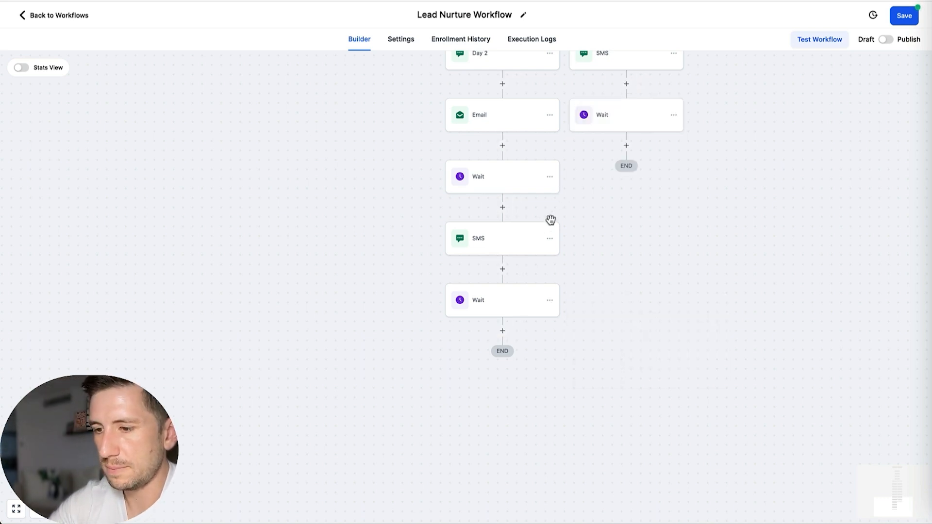
Step: Add a Create/Update Opportunity action at the daytime branch's end, using Lead Nurture Pipeline and stage Warm Leads (48hrs to 7 Days), and save it
{"action": "scroll", "coordinate": [551, 219], "scroll_direction": "down", "scroll_amount": 2}
{"action": "left_click", "coordinate": [519, 277]}
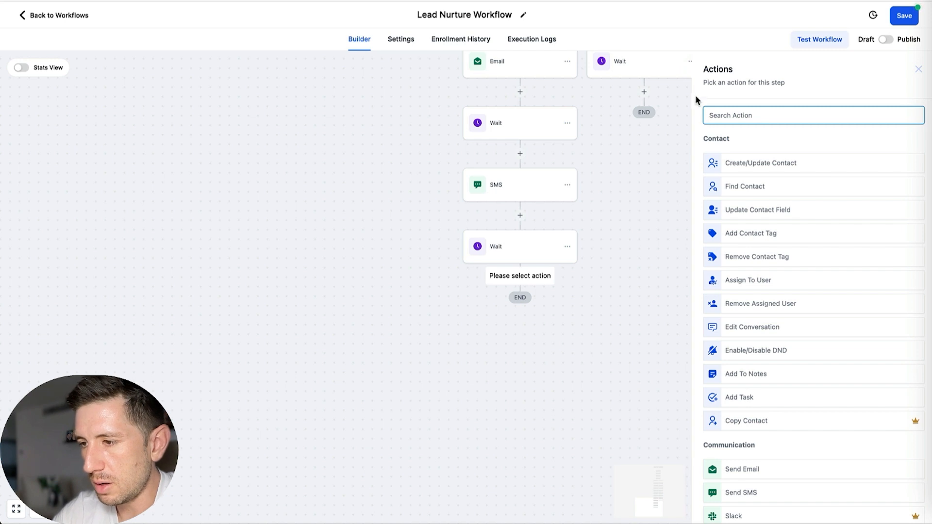
{"action": "type", "text": "opp"}
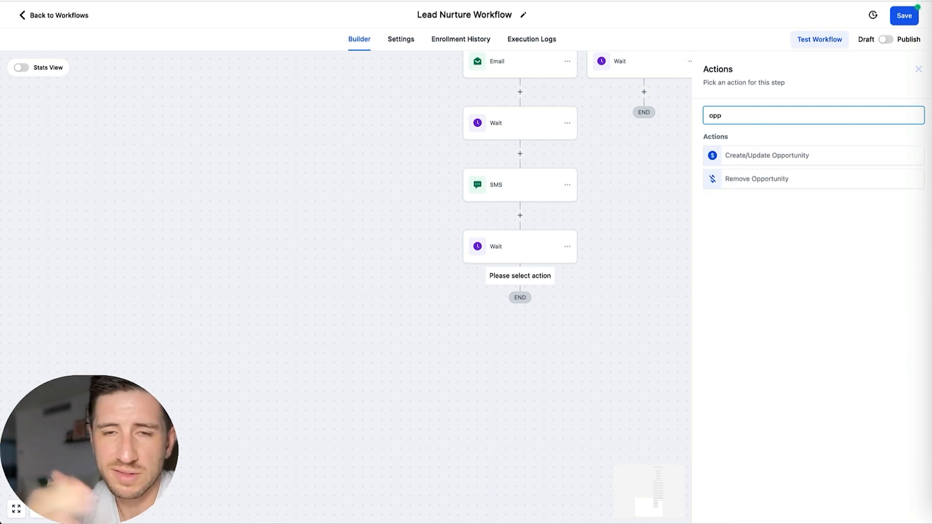
{"action": "left_click", "coordinate": [778, 156]}
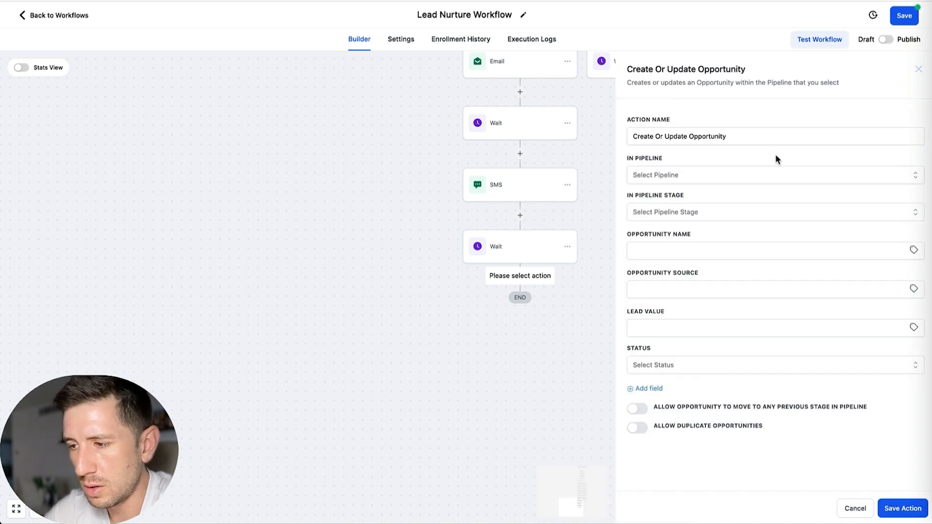
{"action": "left_click", "coordinate": [679, 180]}
{"action": "left_click", "coordinate": [670, 214]}
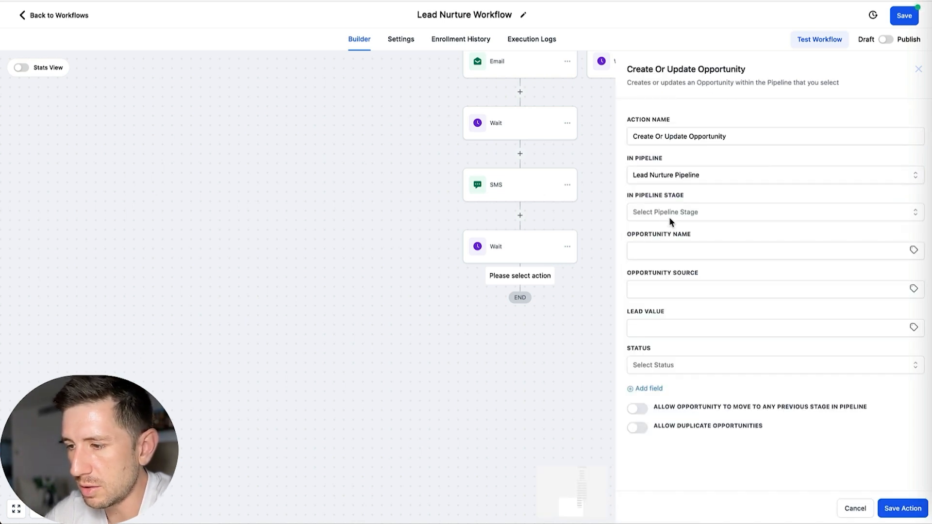
{"action": "left_click", "coordinate": [677, 208]}
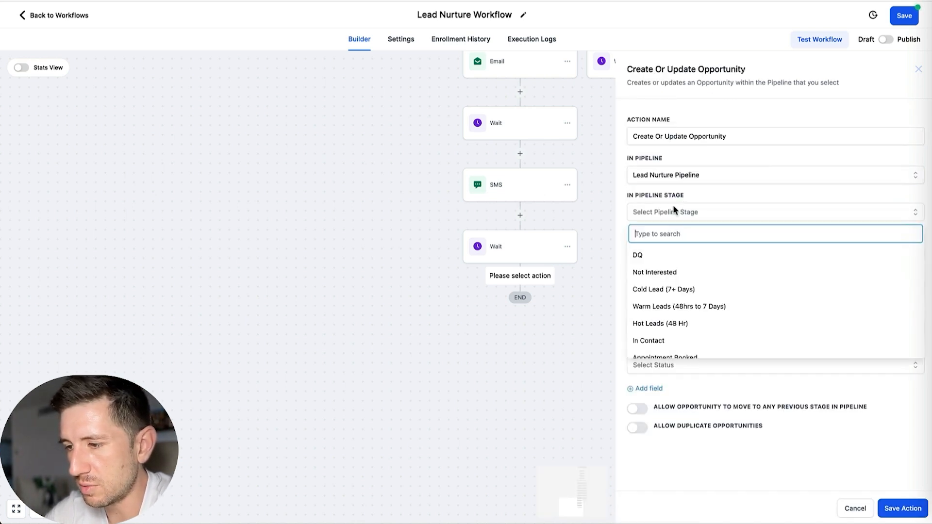
{"action": "left_click", "coordinate": [663, 310]}
{"action": "left_click", "coordinate": [902, 508]}
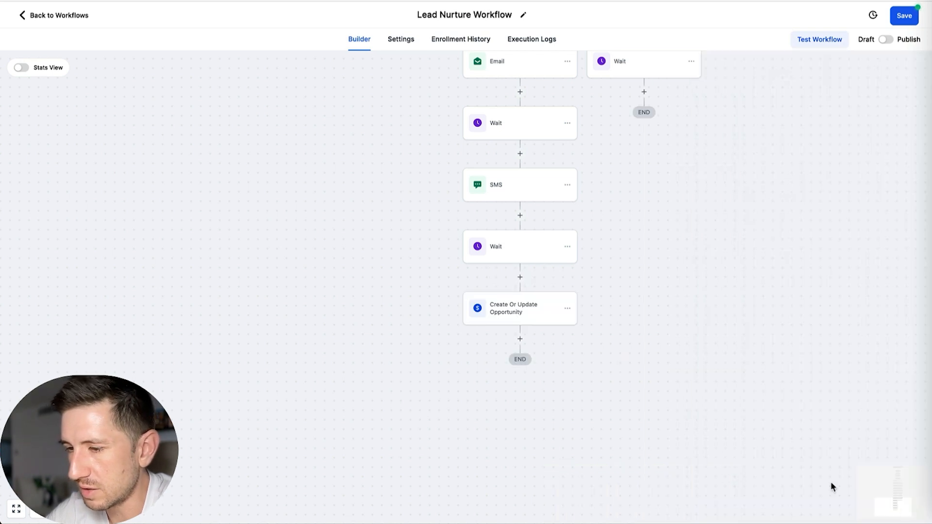
Step: Copy the Create Or Update Opportunity action from the daytime branch to the end of the "None" branch
{"action": "left_click", "coordinate": [569, 309]}
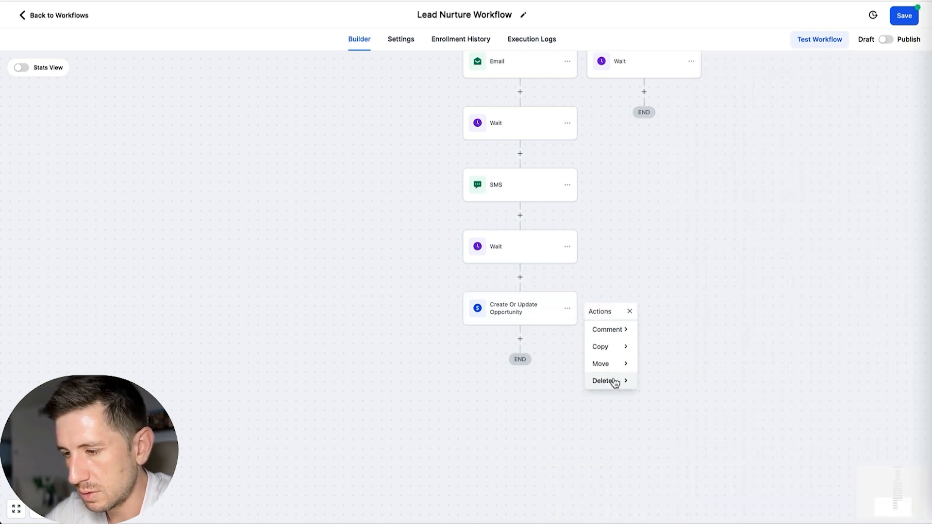
{"action": "left_click", "coordinate": [615, 348]}
{"action": "left_click", "coordinate": [670, 346]}
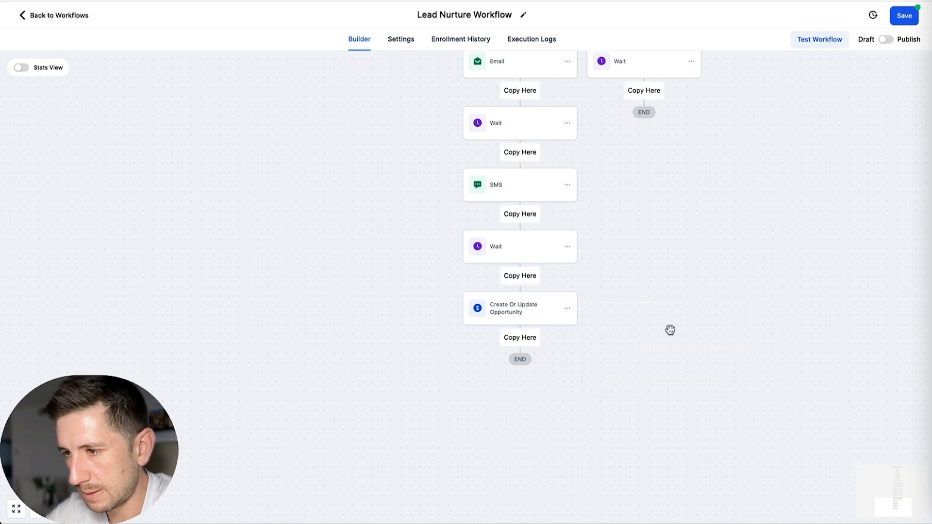
{"action": "left_click", "coordinate": [646, 91]}
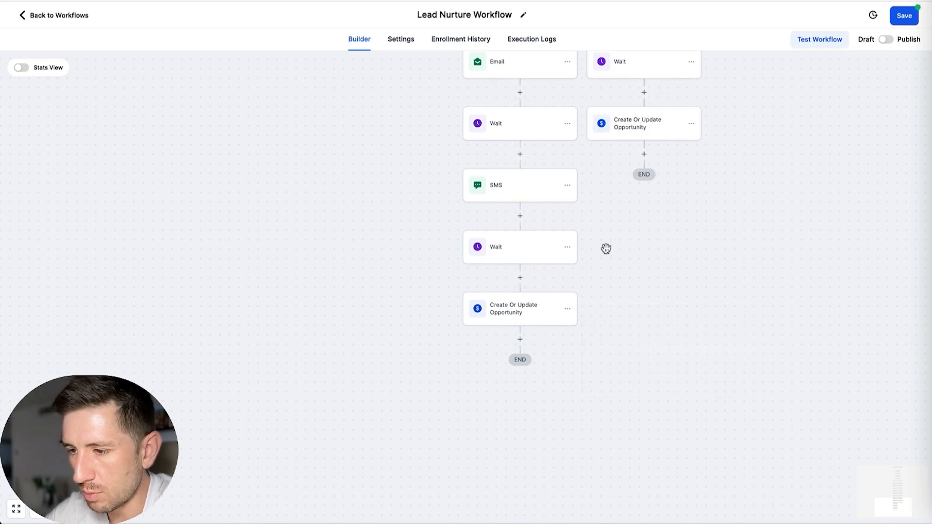
Step: Add a Wait action at the end of the daytime branch, below its Create Or Update Opportunity action
{"action": "scroll", "coordinate": [605, 243], "scroll_direction": "up", "scroll_amount": 8}
{"action": "scroll", "coordinate": [606, 240], "scroll_direction": "down", "scroll_amount": 7}
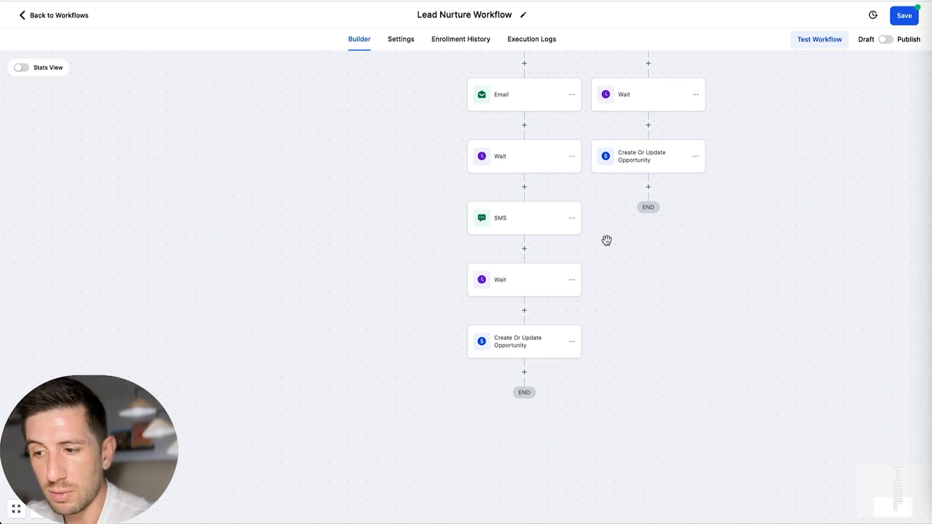
{"action": "scroll", "coordinate": [536, 272], "scroll_direction": "down", "scroll_amount": 2}
{"action": "left_click", "coordinate": [537, 316]}
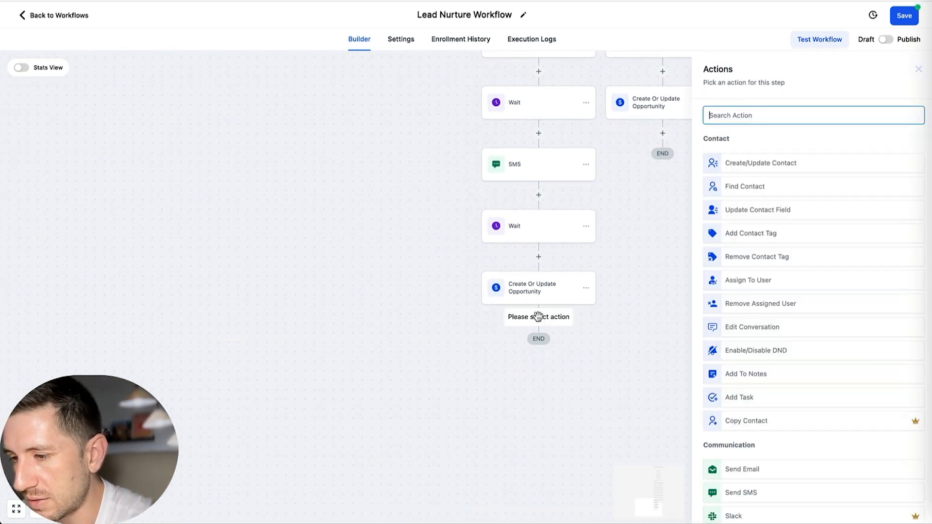
{"action": "scroll", "coordinate": [755, 284], "scroll_direction": "down", "scroll_amount": 1}
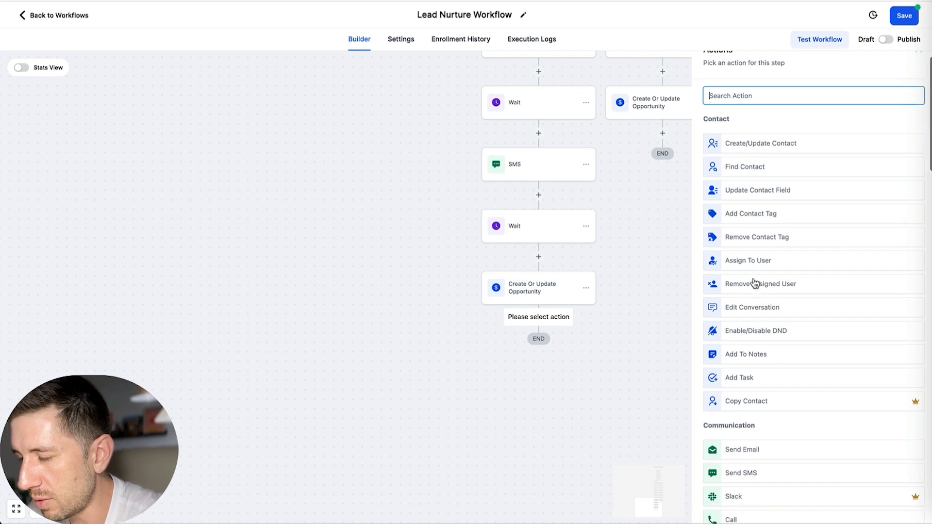
{"action": "scroll", "coordinate": [754, 284], "scroll_direction": "down", "scroll_amount": 10}
{"action": "scroll", "coordinate": [734, 166], "scroll_direction": "up", "scroll_amount": 12}
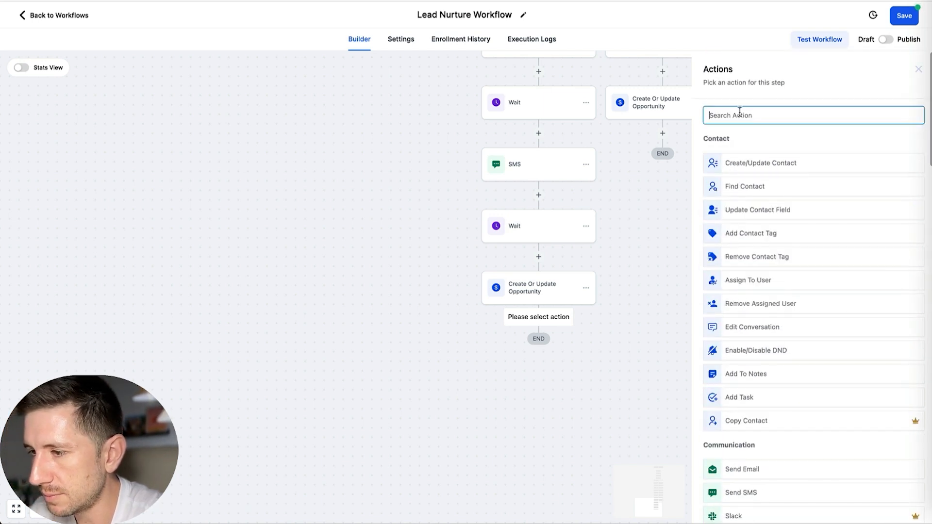
{"action": "type", "text": "wait"}
{"action": "left_click", "coordinate": [756, 155]}
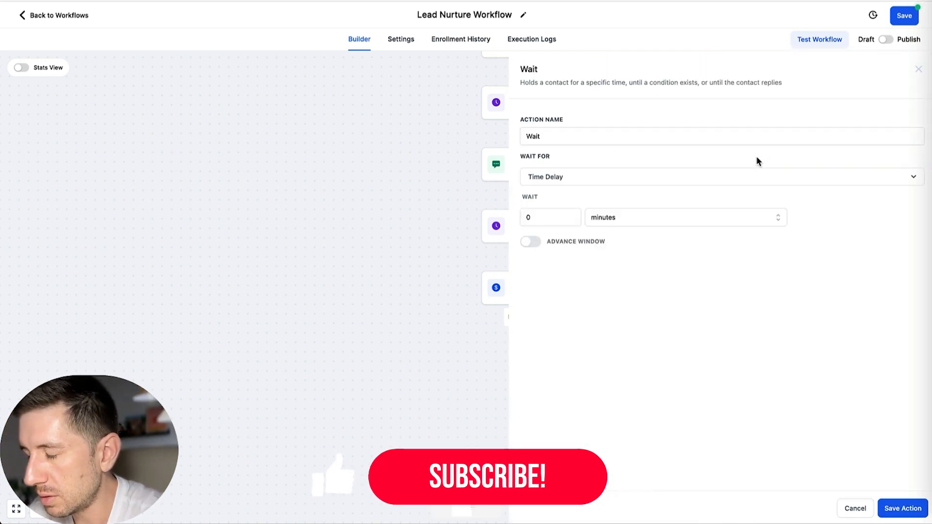
Step: Set the new wait's time delay to 48 hours and save the action
{"action": "left_click", "coordinate": [532, 217]}
{"action": "key", "text": "BackSpace"}
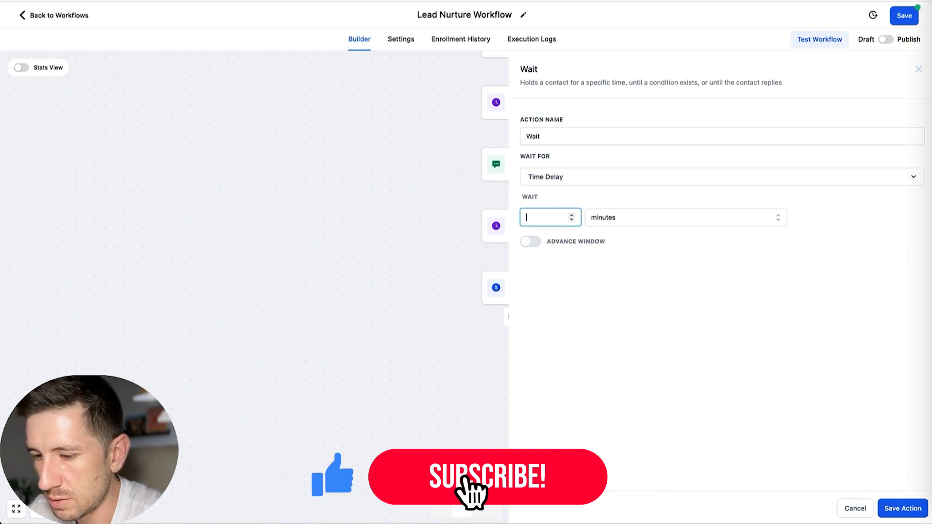
{"action": "type", "text": "48"}
{"action": "left_click", "coordinate": [620, 217]}
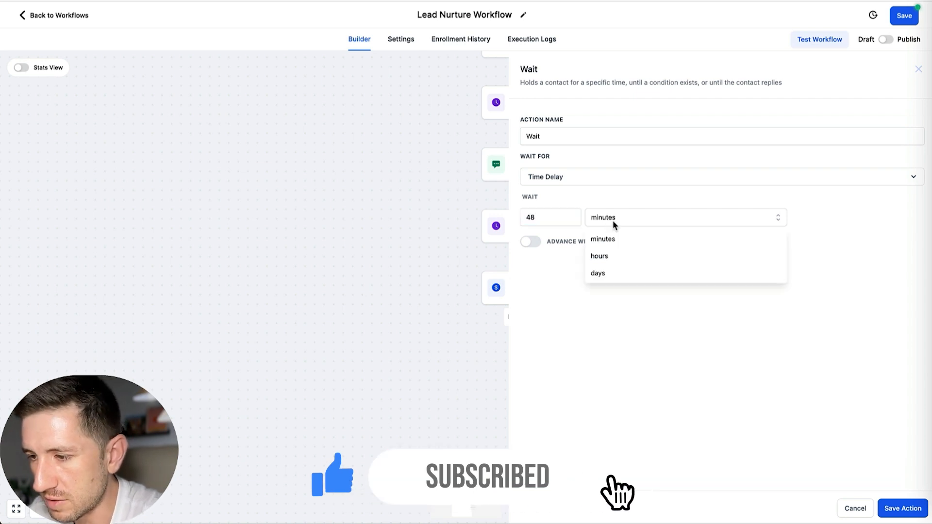
{"action": "left_click", "coordinate": [617, 256]}
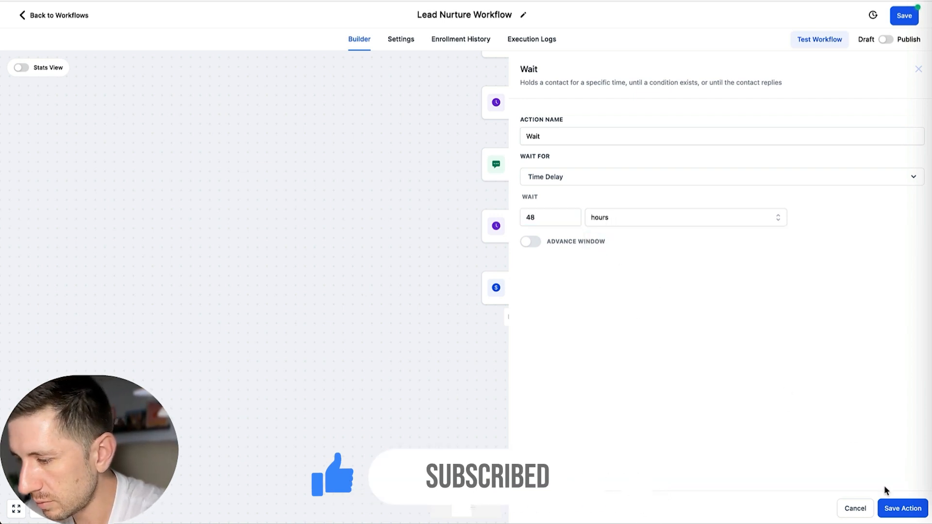
{"action": "left_click", "coordinate": [896, 512]}
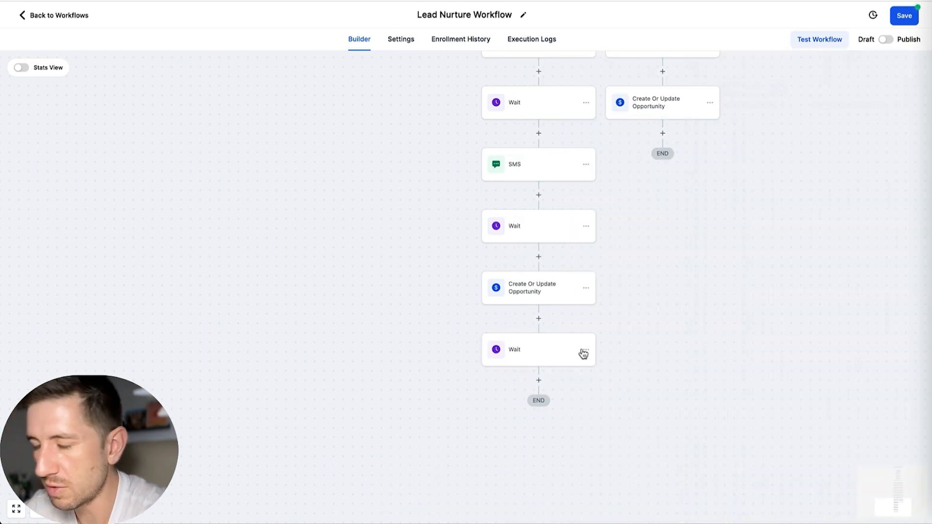
Step: Add a Send SMS action below the 48-hour wait, name it "Day 5", enter the message "Send SMS", and save it
{"action": "left_click", "coordinate": [538, 380]}
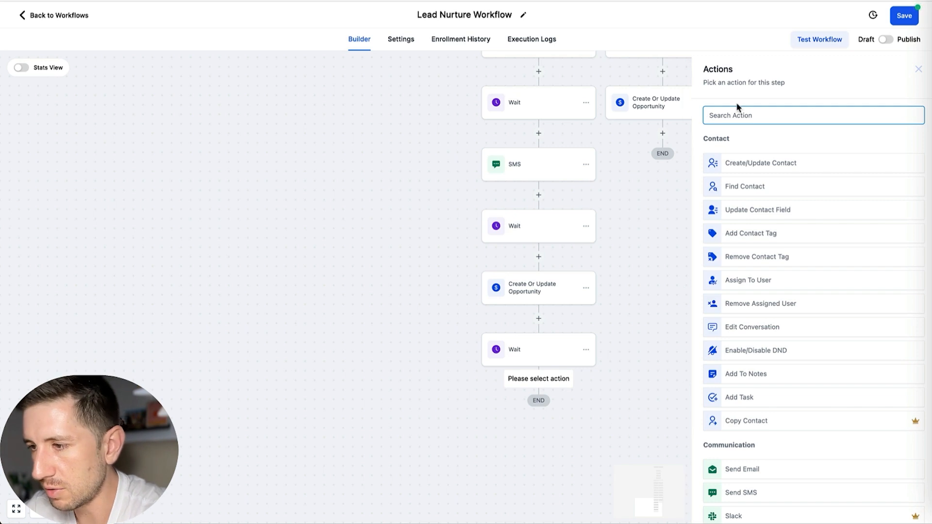
{"action": "type", "text": "send"}
{"action": "left_click", "coordinate": [743, 181]}
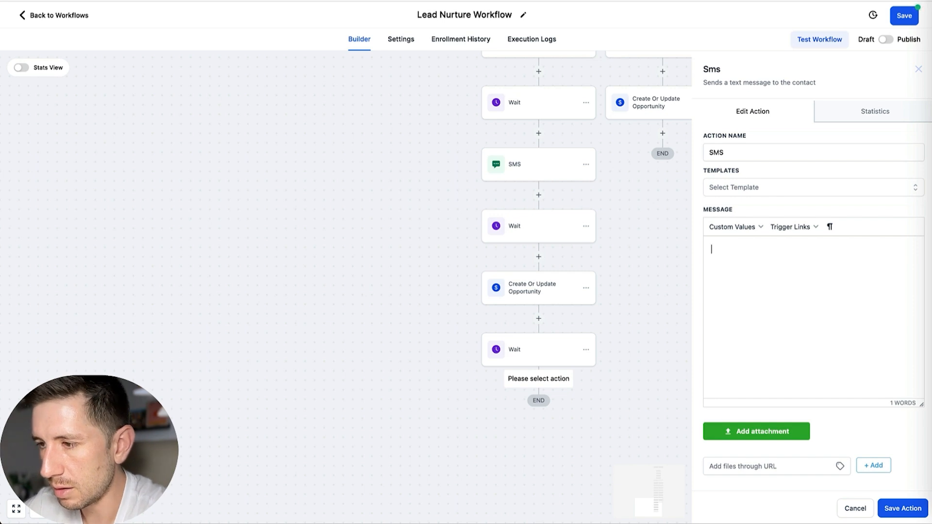
{"action": "double_click", "coordinate": [716, 153]}
{"action": "type", "text": "Day 5"}
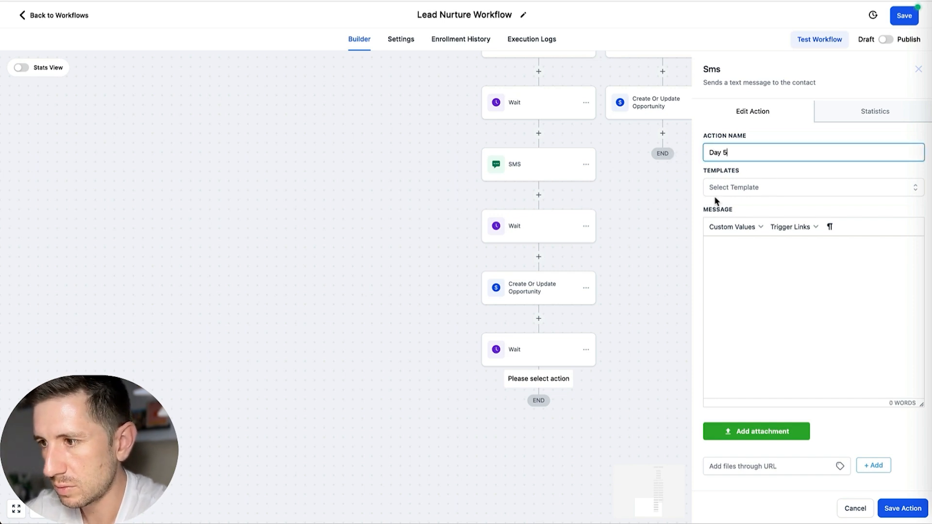
{"action": "left_click", "coordinate": [730, 273]}
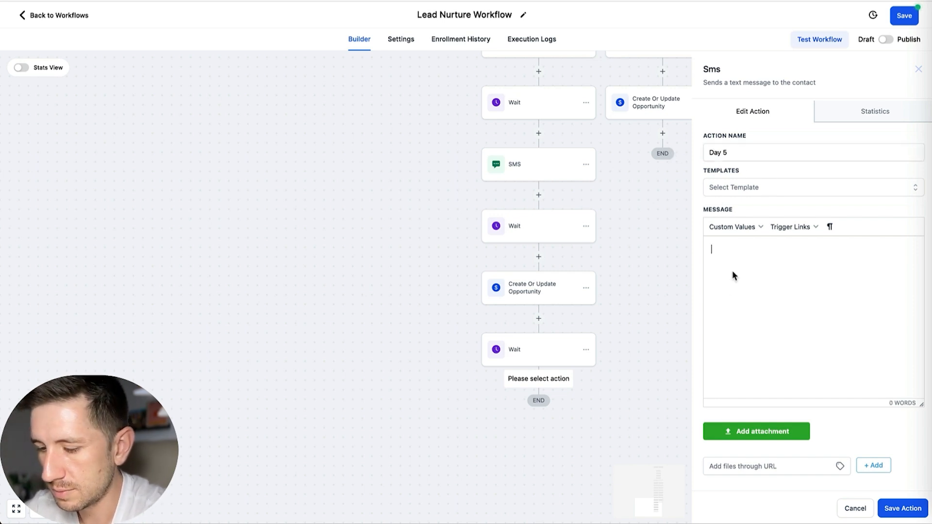
{"action": "type", "text": "Send SMS"}
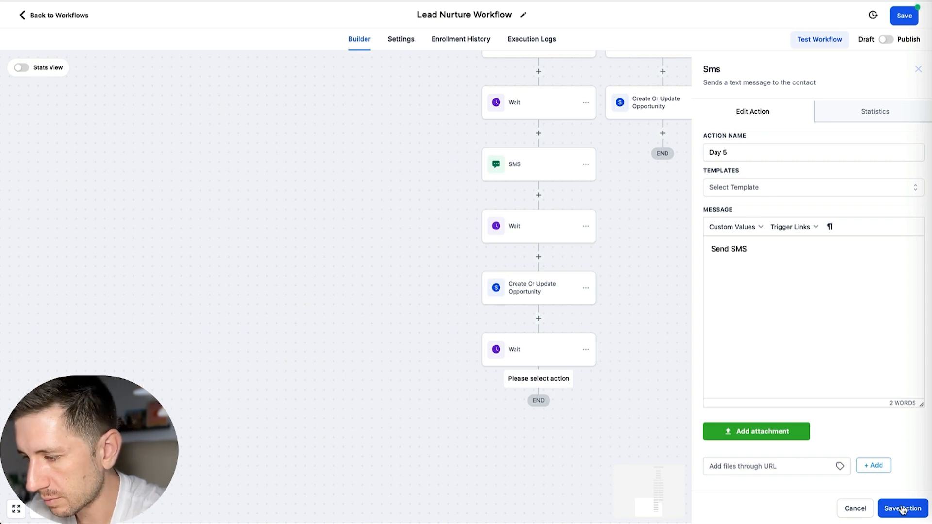
{"action": "left_click", "coordinate": [902, 508]}
Step: Copy only the Email action below Day 2 to the end of the daytime branch, beneath the Day 5 SMS
{"action": "scroll", "coordinate": [592, 376], "scroll_direction": "down", "scroll_amount": 2}
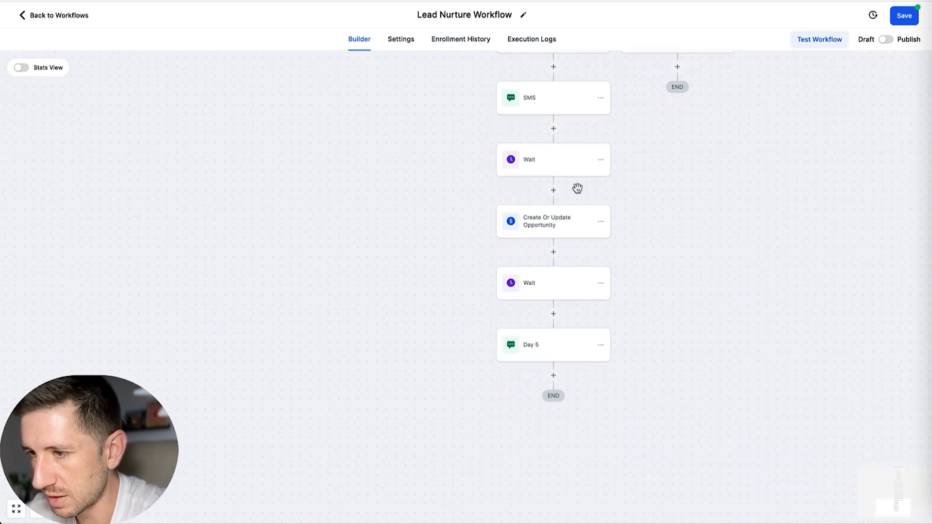
{"action": "scroll", "coordinate": [577, 189], "scroll_direction": "up", "scroll_amount": 5}
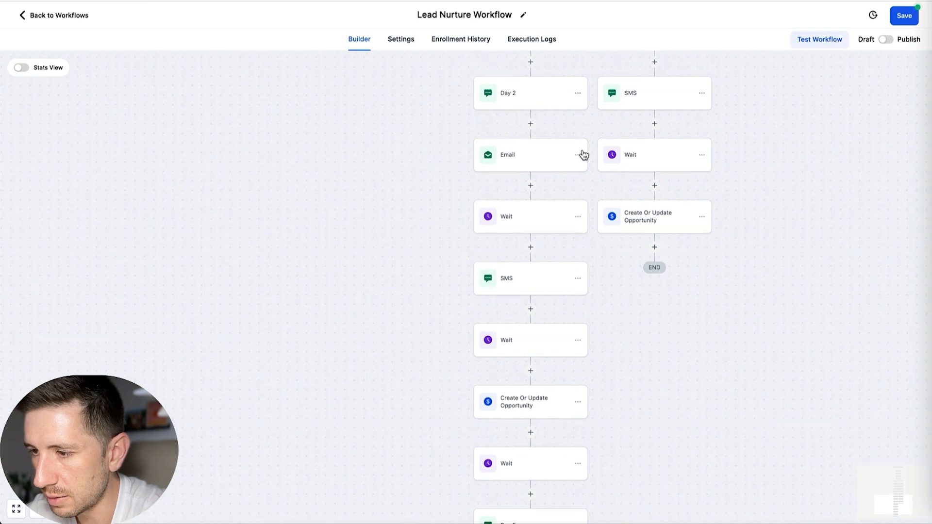
{"action": "left_click", "coordinate": [581, 155]}
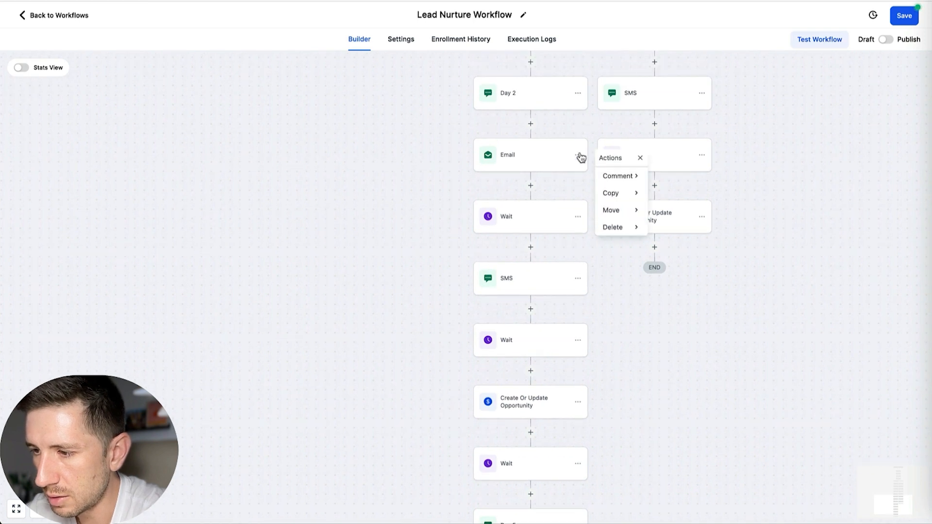
{"action": "left_click", "coordinate": [628, 196]}
{"action": "left_click", "coordinate": [668, 176]}
{"action": "scroll", "coordinate": [609, 226], "scroll_direction": "down", "scroll_amount": 3}
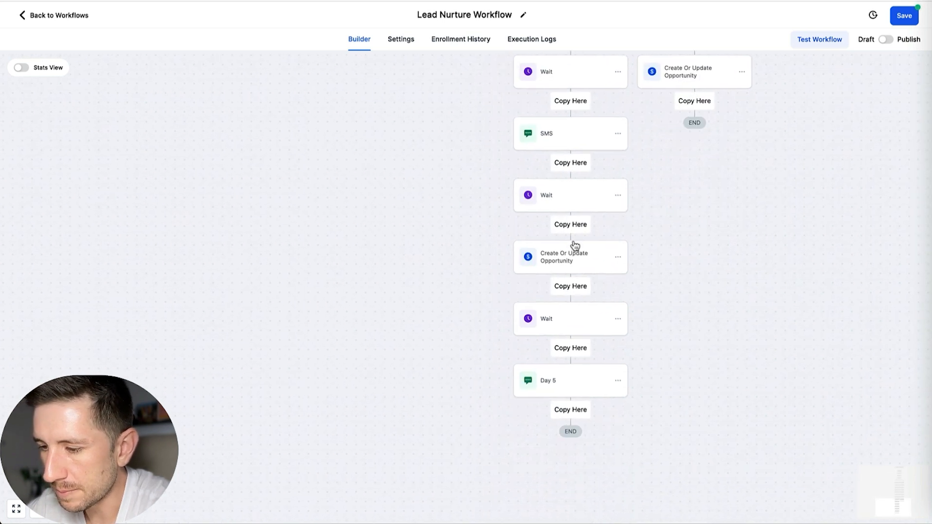
{"action": "left_click", "coordinate": [568, 411]}
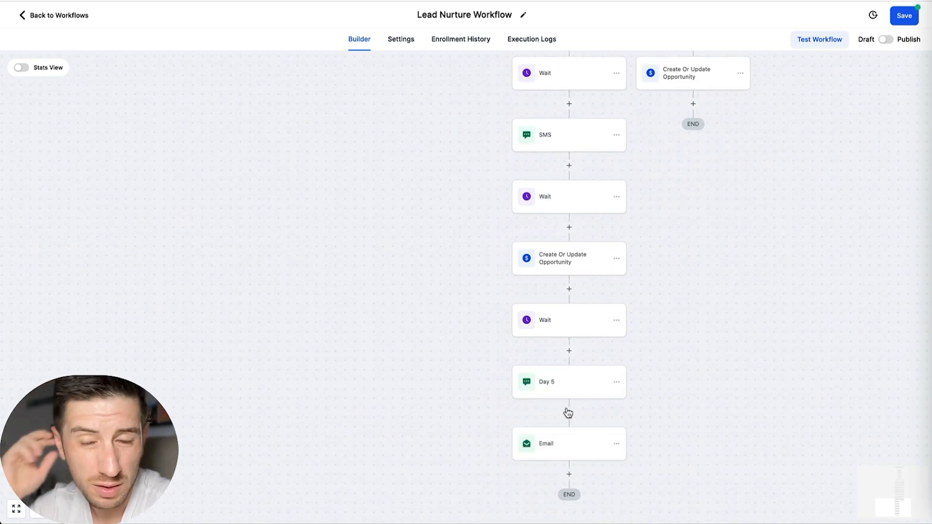
Step: Add a Wait action below the copied Email at the end of the daytime branch
{"action": "scroll", "coordinate": [566, 412], "scroll_direction": "down", "scroll_amount": 2}
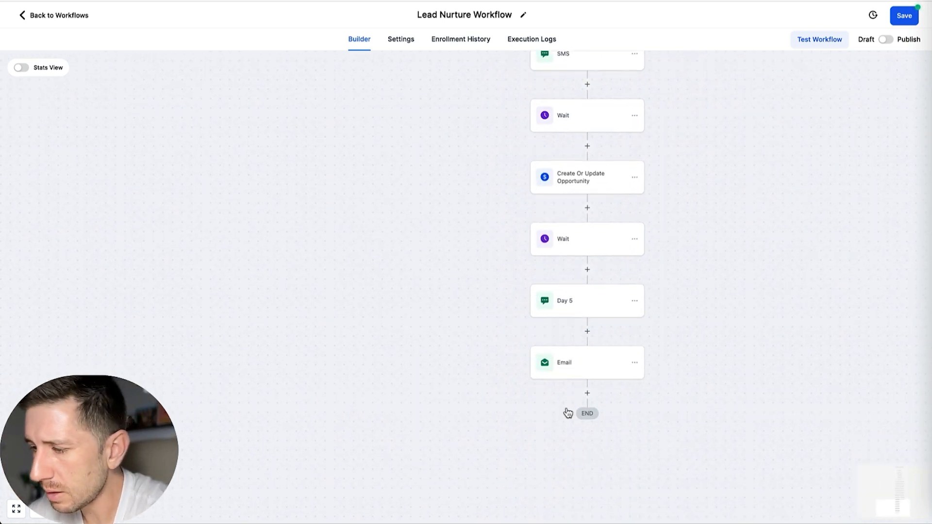
{"action": "scroll", "coordinate": [604, 348], "scroll_direction": "up", "scroll_amount": 3}
{"action": "scroll", "coordinate": [604, 348], "scroll_direction": "down", "scroll_amount": 2}
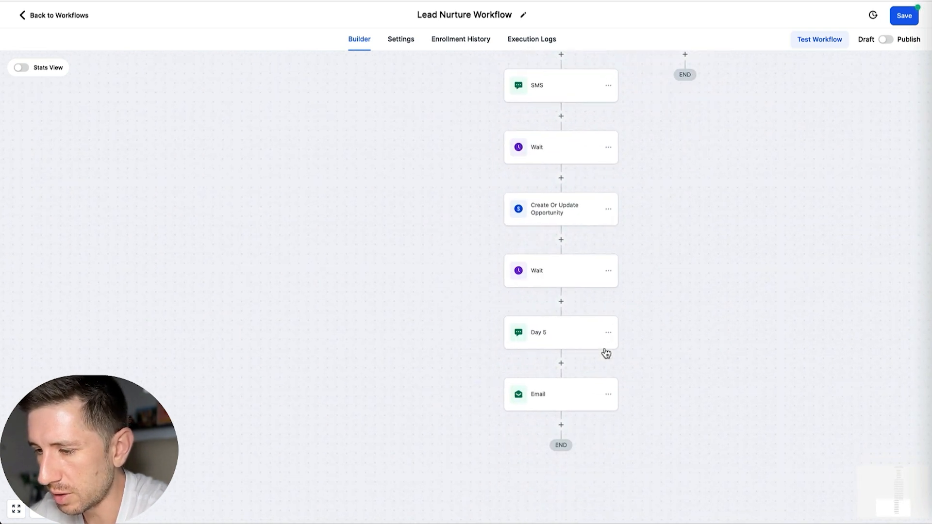
{"action": "scroll", "coordinate": [576, 406], "scroll_direction": "up", "scroll_amount": 3}
{"action": "scroll", "coordinate": [576, 405], "scroll_direction": "down", "scroll_amount": 4}
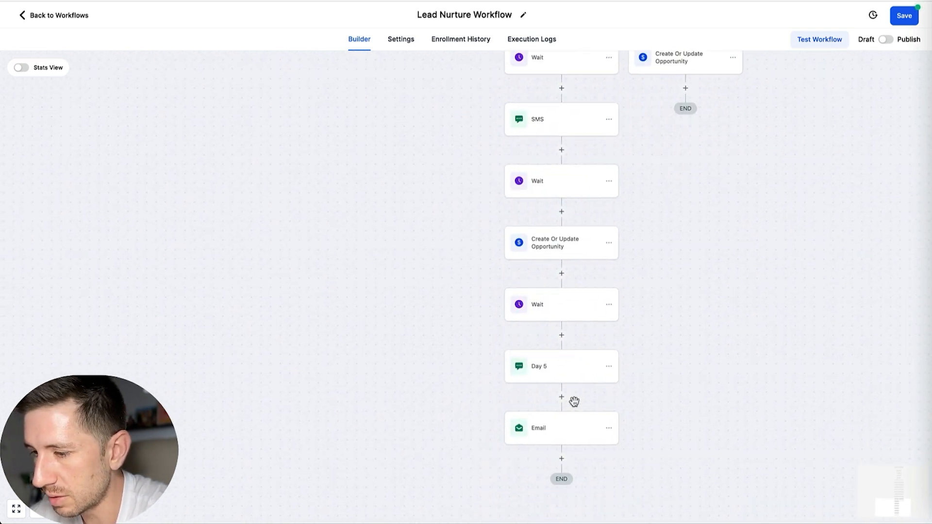
{"action": "left_click", "coordinate": [581, 387]}
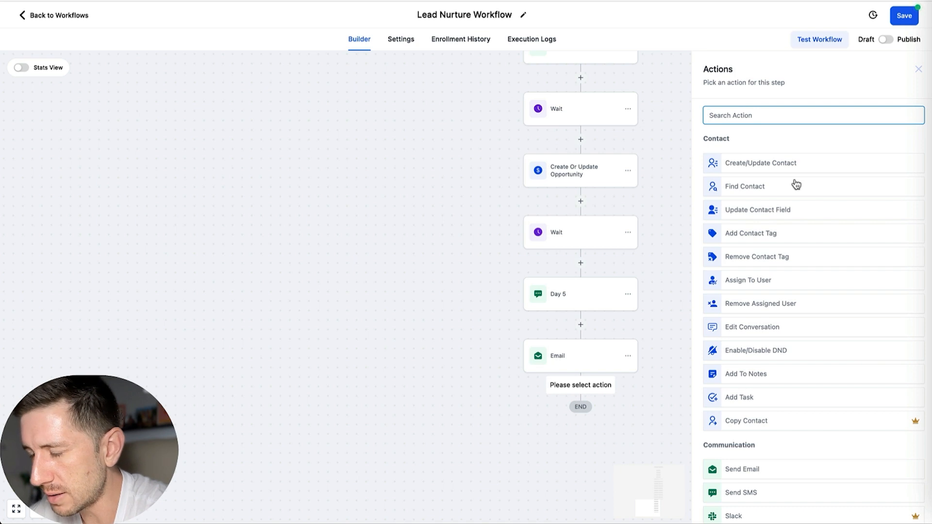
{"action": "type", "text": "wait"}
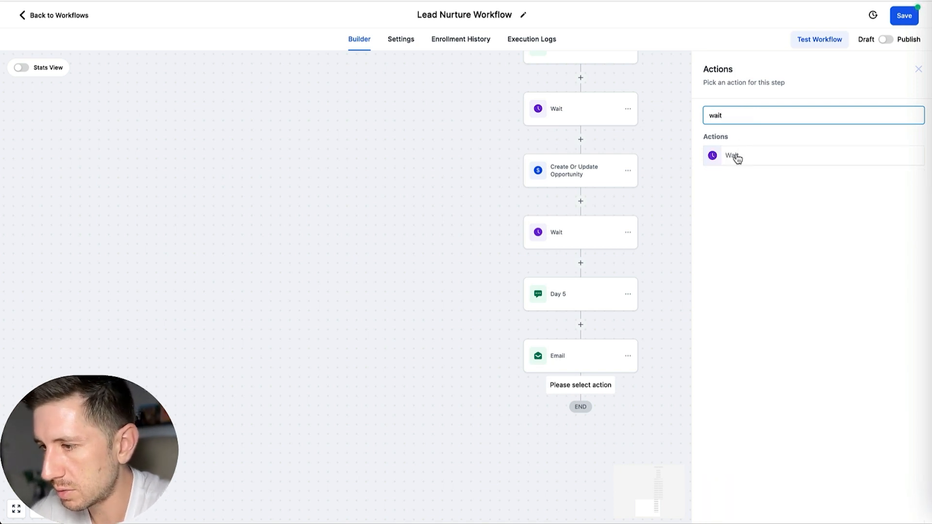
{"action": "left_click", "coordinate": [737, 158]}
Step: Set the time delay of the wait below the copied Email in hours and save the action
{"action": "left_click", "coordinate": [556, 218]}
{"action": "left_click", "coordinate": [591, 216]}
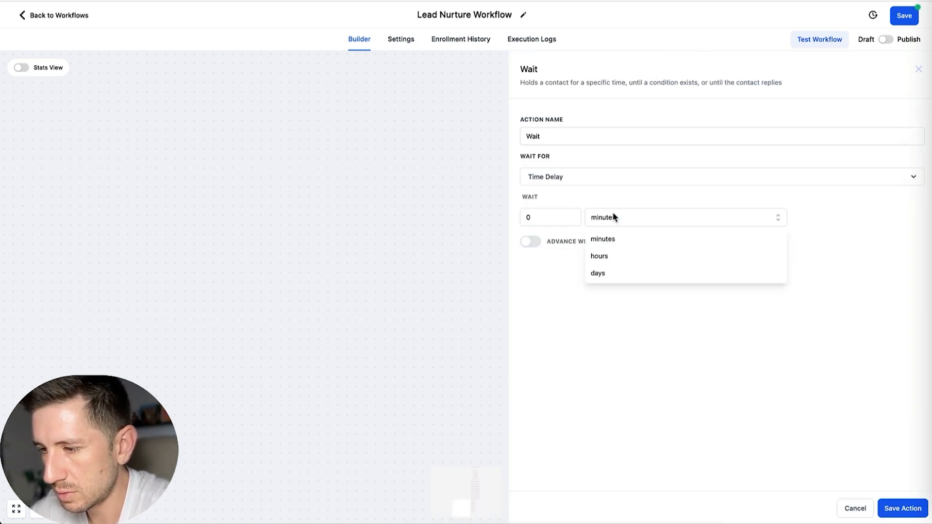
{"action": "left_click", "coordinate": [611, 258]}
{"action": "left_click", "coordinate": [553, 219]}
{"action": "double_click", "coordinate": [553, 219]}
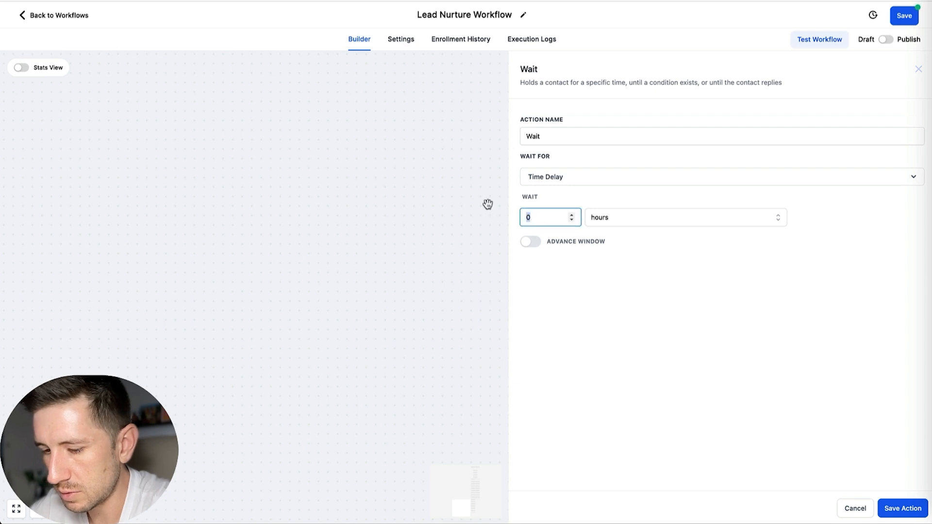
{"action": "left_click", "coordinate": [900, 510]}
Step: Add a Create/Update Opportunity action below the last wait, using Lead Nurture Pipeline and stage Cold Lead (7+ Days), then save the action and the workflow
{"action": "scroll", "coordinate": [551, 337], "scroll_direction": "down", "scroll_amount": 3}
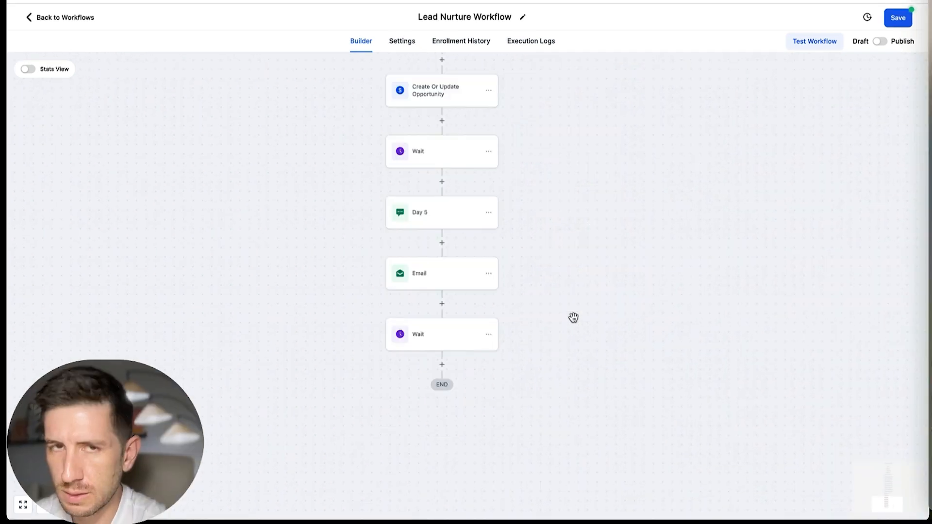
{"action": "left_click", "coordinate": [442, 364]}
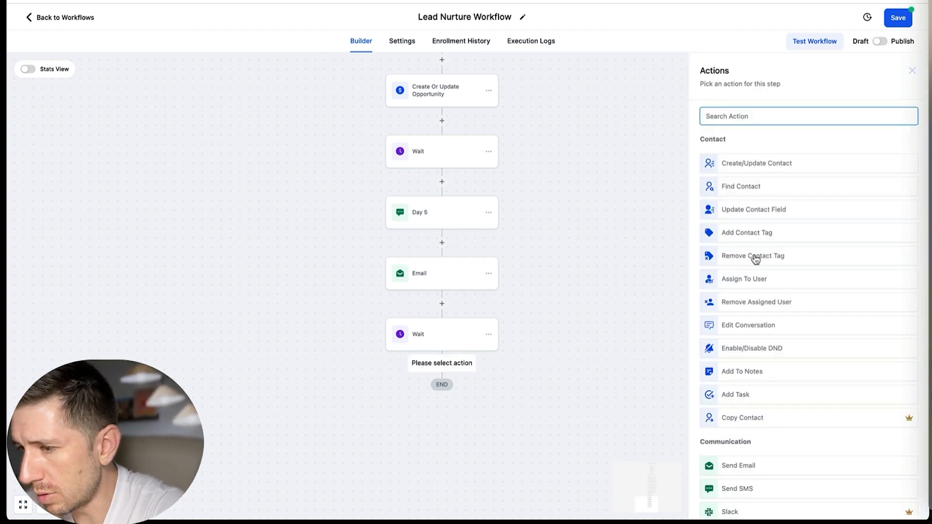
{"action": "type", "text": "opp"}
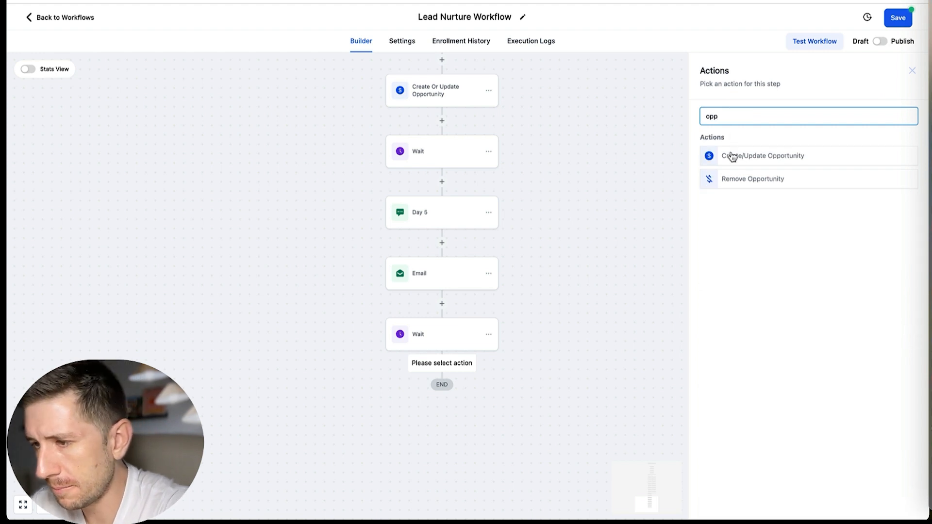
{"action": "left_click", "coordinate": [732, 157]}
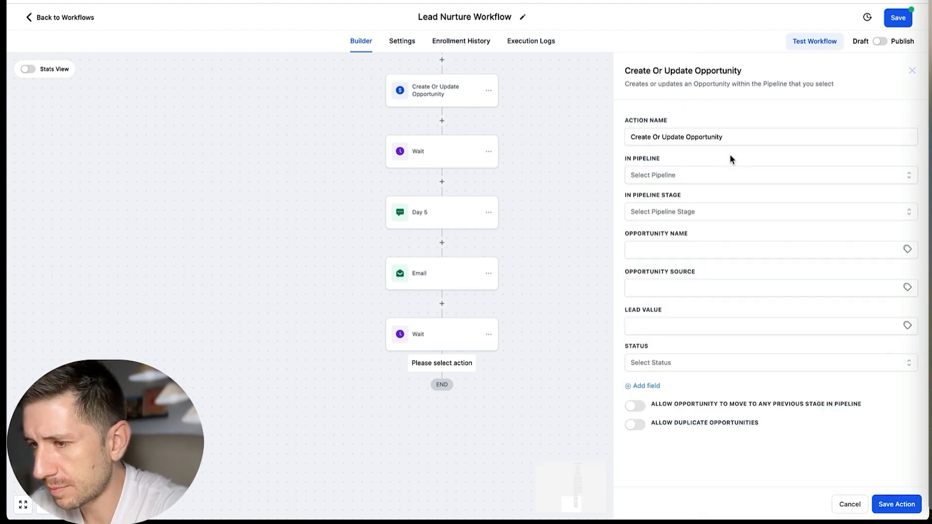
{"action": "left_click", "coordinate": [710, 178]}
{"action": "left_click", "coordinate": [680, 218]}
{"action": "left_click", "coordinate": [690, 212]}
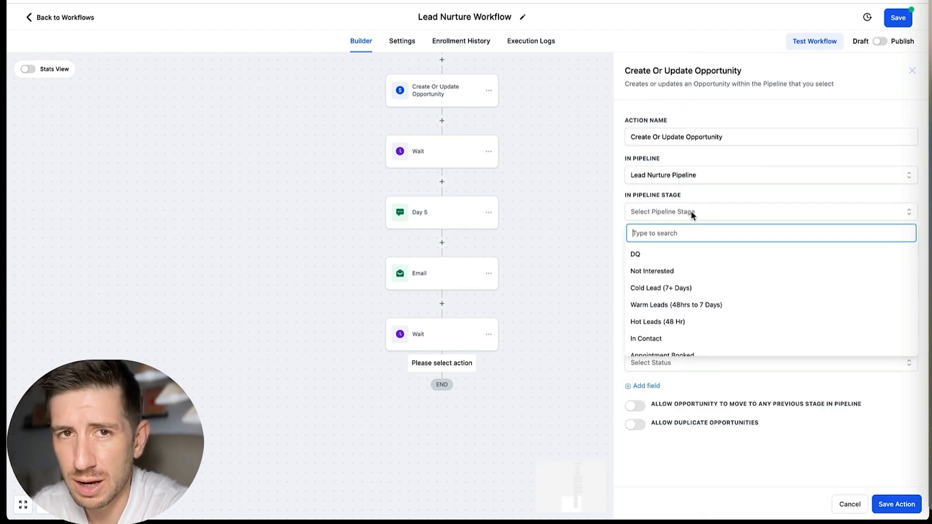
{"action": "left_click", "coordinate": [677, 288]}
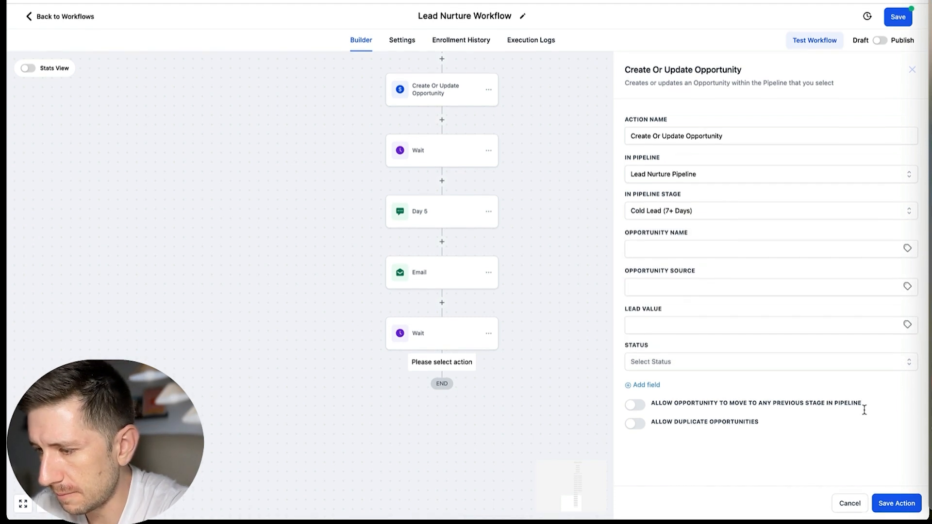
{"action": "left_click", "coordinate": [898, 505]}
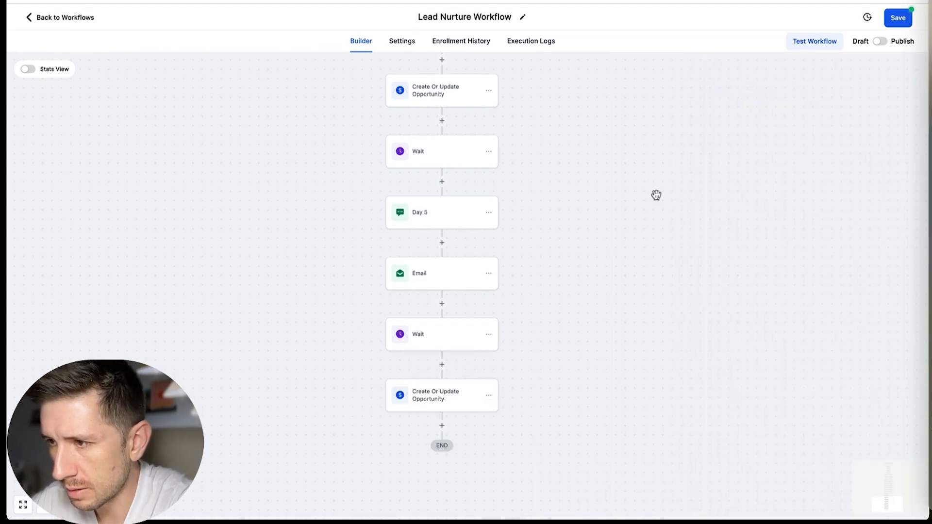
{"action": "left_click", "coordinate": [896, 20]}
Step: Add a Wait action with a 7-day time delay below the last Create/Update Opportunity in the daytime branch and save the action
{"action": "scroll", "coordinate": [420, 241], "scroll_direction": "down", "scroll_amount": 2}
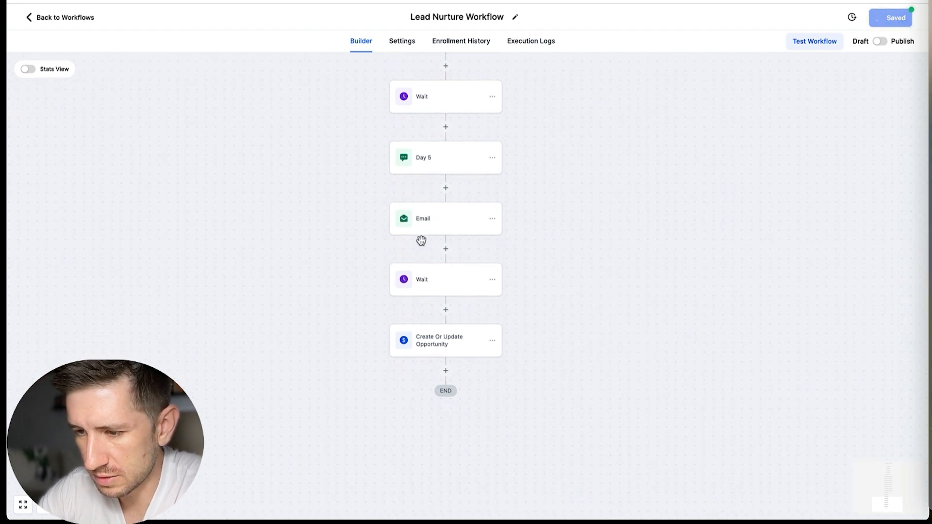
{"action": "left_click", "coordinate": [446, 372]}
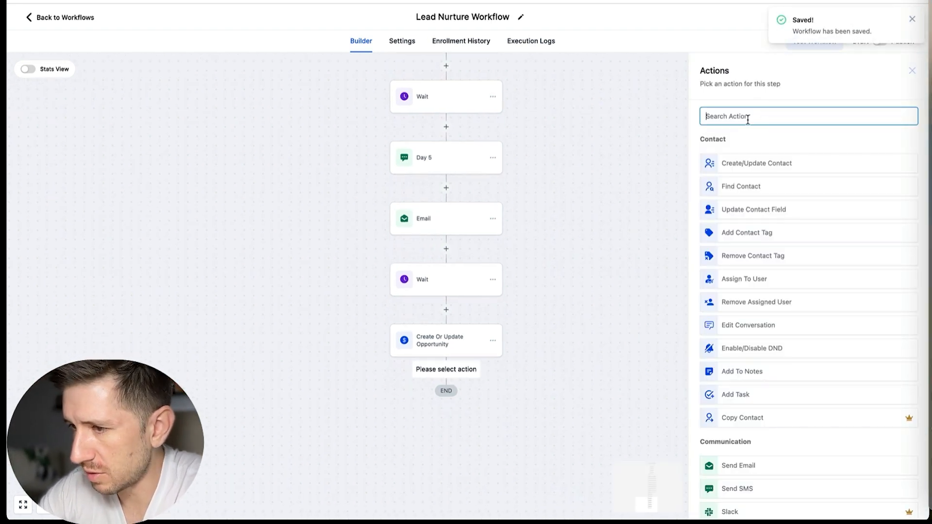
{"action": "type", "text": "wait"}
{"action": "left_click", "coordinate": [756, 163]}
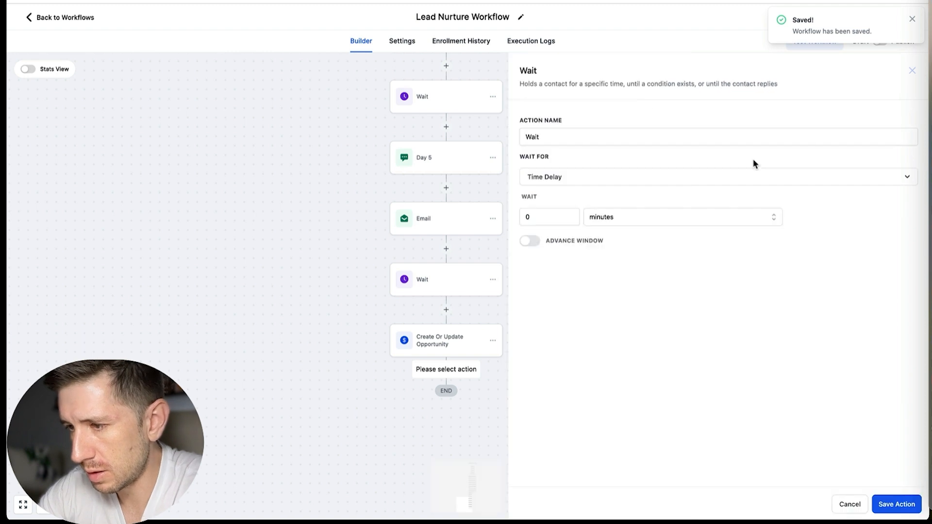
{"action": "left_click", "coordinate": [620, 216]}
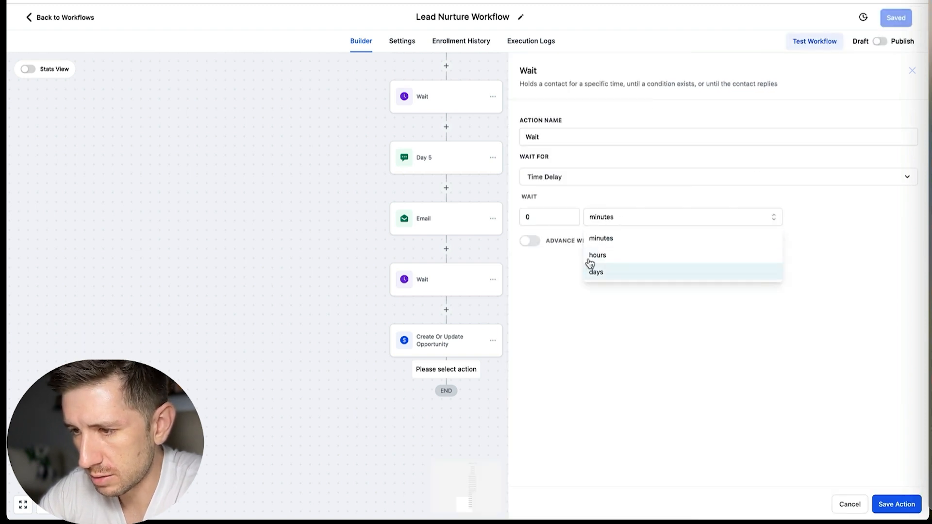
{"action": "left_click", "coordinate": [555, 218]}
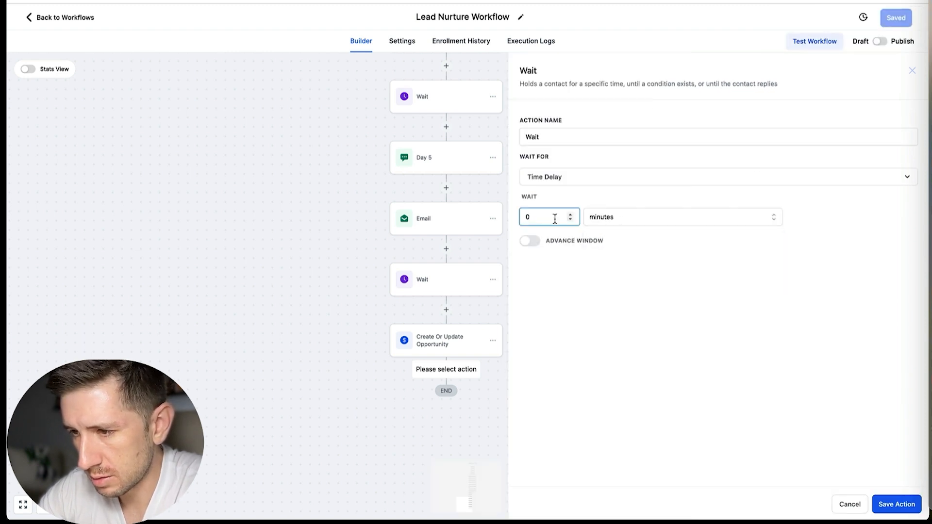
{"action": "type", "text": "7"}
{"action": "left_click", "coordinate": [633, 219]}
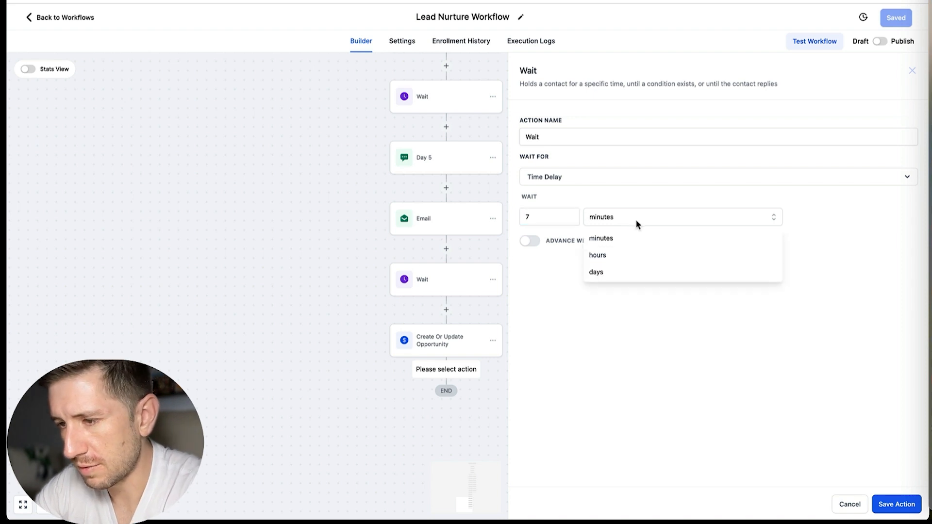
{"action": "left_click", "coordinate": [606, 273]}
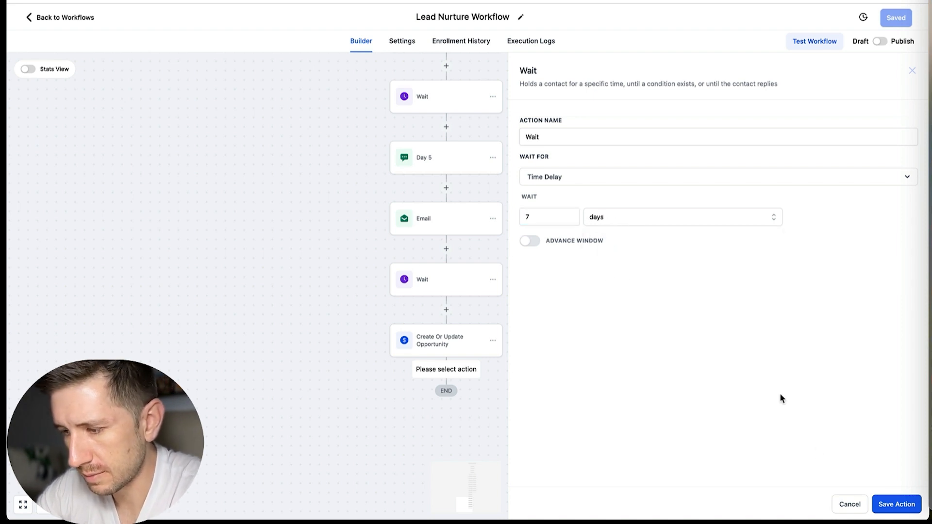
{"action": "left_click", "coordinate": [890, 506]}
Step: Add a Send Email action below the 7-day wait with subject "email" and message "email", then save the action
{"action": "scroll", "coordinate": [388, 418], "scroll_direction": "down", "scroll_amount": 2}
{"action": "left_click", "coordinate": [445, 348]}
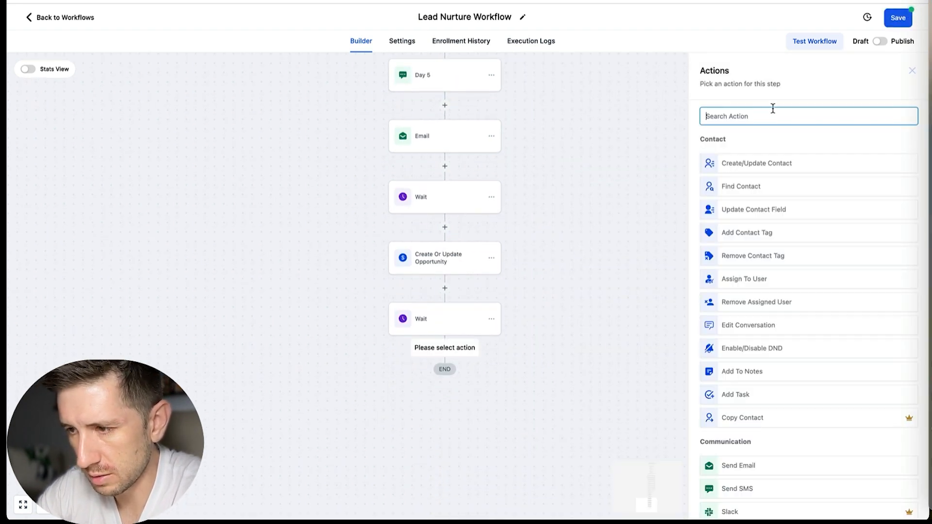
{"action": "type", "text": "email"}
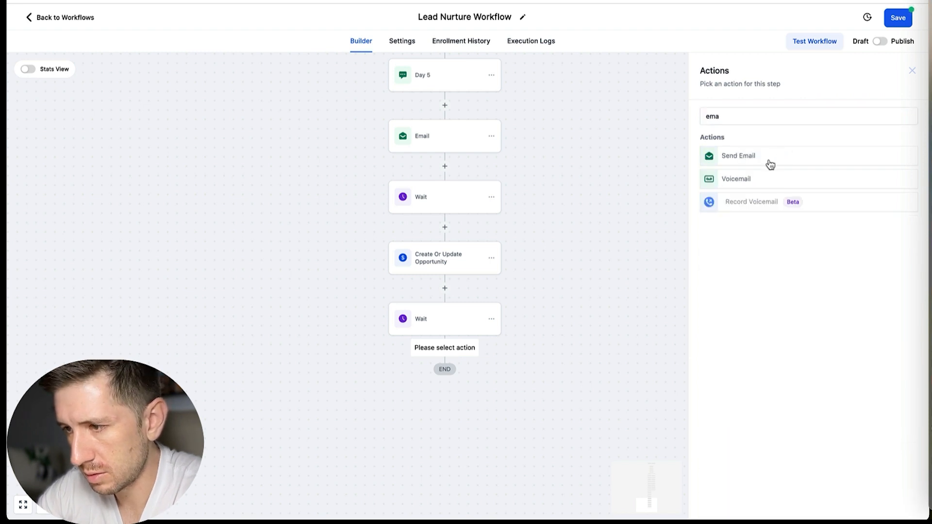
{"action": "left_click", "coordinate": [766, 161]}
{"action": "left_click", "coordinate": [745, 266]}
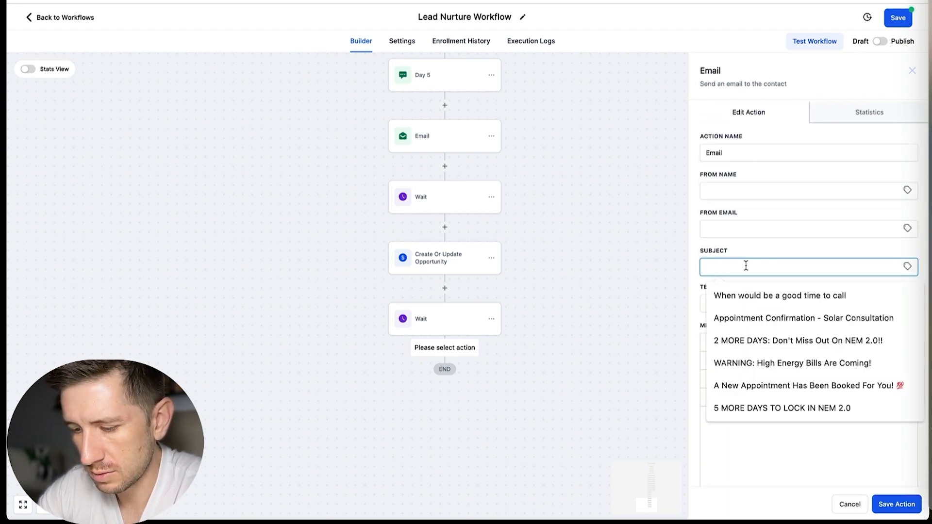
{"action": "type", "text": "s"}
{"action": "left_click", "coordinate": [708, 419]}
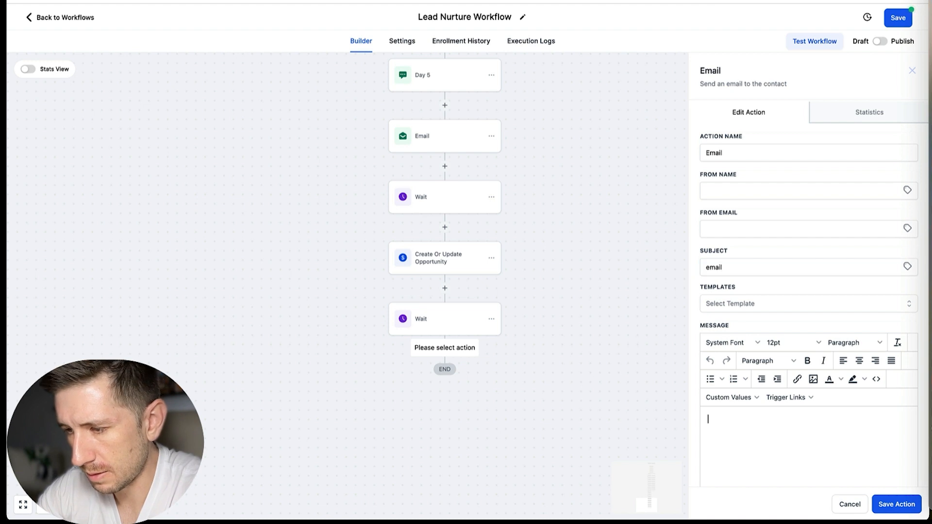
{"action": "type", "text": "email"}
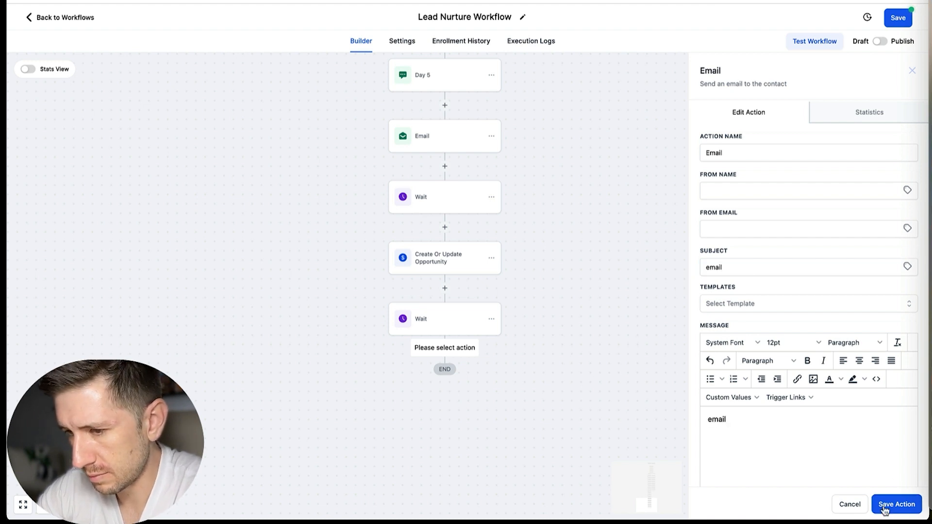
{"action": "left_click", "coordinate": [896, 504]}
Step: Copy the 7-day wait together with the Email beneath it to the end of the daytime branch
{"action": "left_click", "coordinate": [492, 320]}
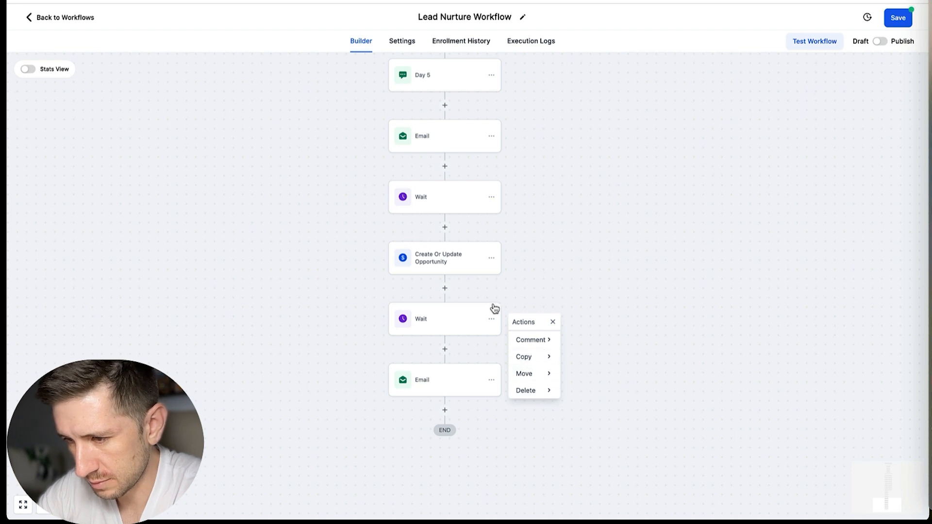
{"action": "left_click", "coordinate": [553, 357]}
{"action": "left_click", "coordinate": [590, 357]}
{"action": "left_click", "coordinate": [445, 410]}
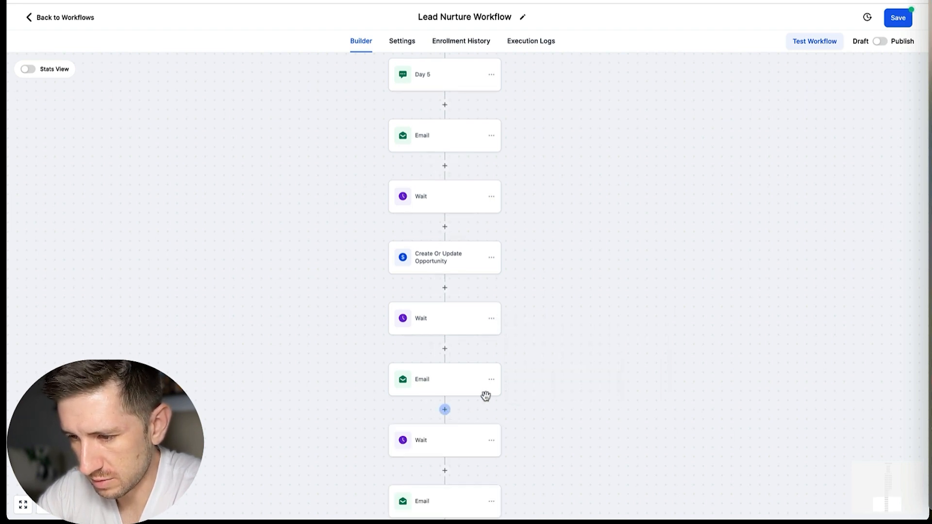
{"action": "scroll", "coordinate": [490, 400], "scroll_direction": "down", "scroll_amount": 2}
{"action": "scroll", "coordinate": [569, 358], "scroll_direction": "up", "scroll_amount": 1}
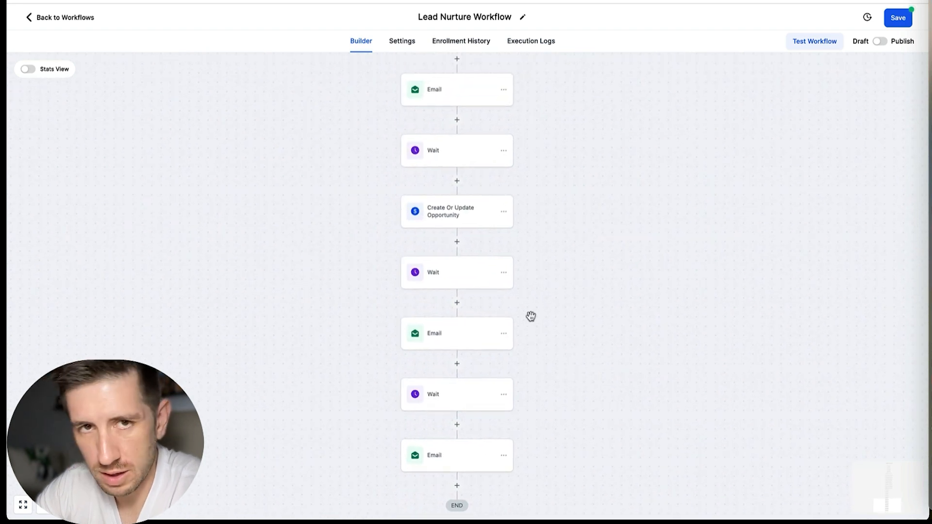
Step: Copy the Wait above Day 5 and all actions beneath it to the end of the None branch, below its Create/Update Opportunity
{"action": "scroll", "coordinate": [529, 277], "scroll_direction": "up", "scroll_amount": 11}
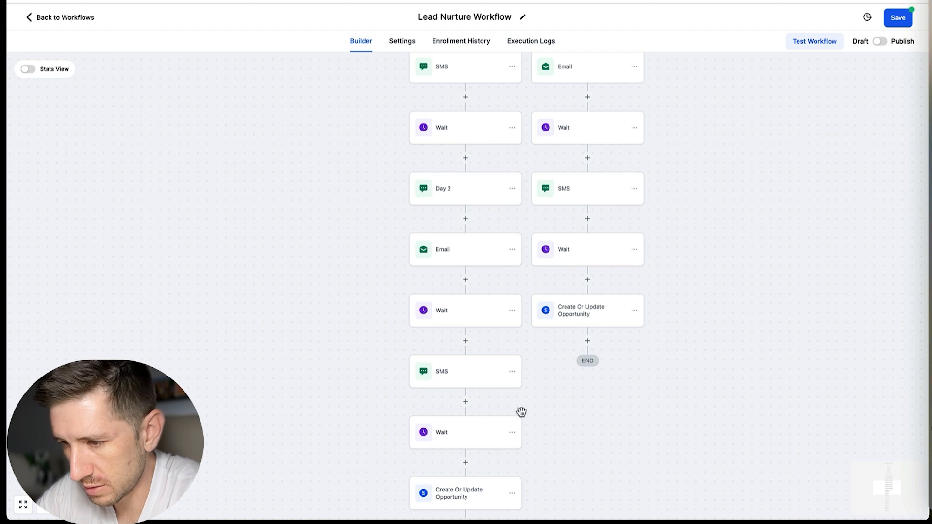
{"action": "left_click", "coordinate": [592, 318]}
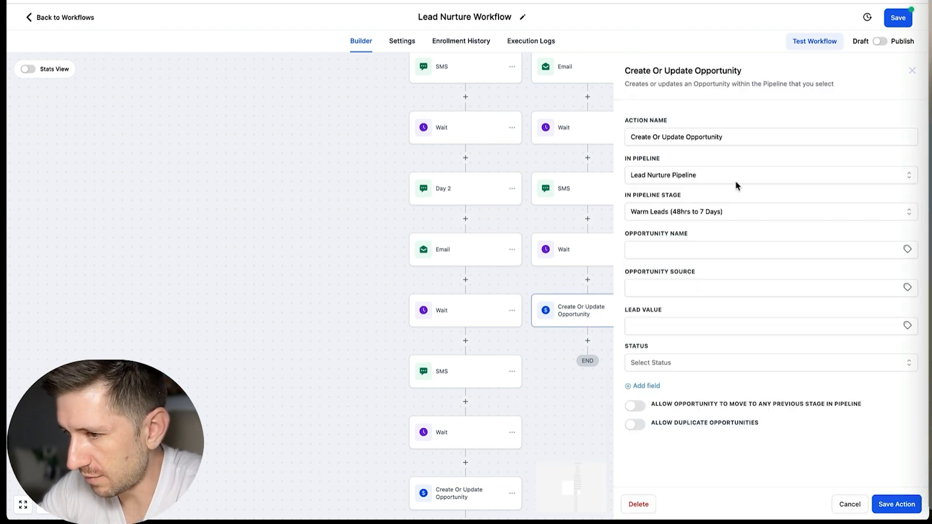
{"action": "left_click", "coordinate": [911, 74]}
{"action": "scroll", "coordinate": [636, 245], "scroll_direction": "down", "scroll_amount": 3}
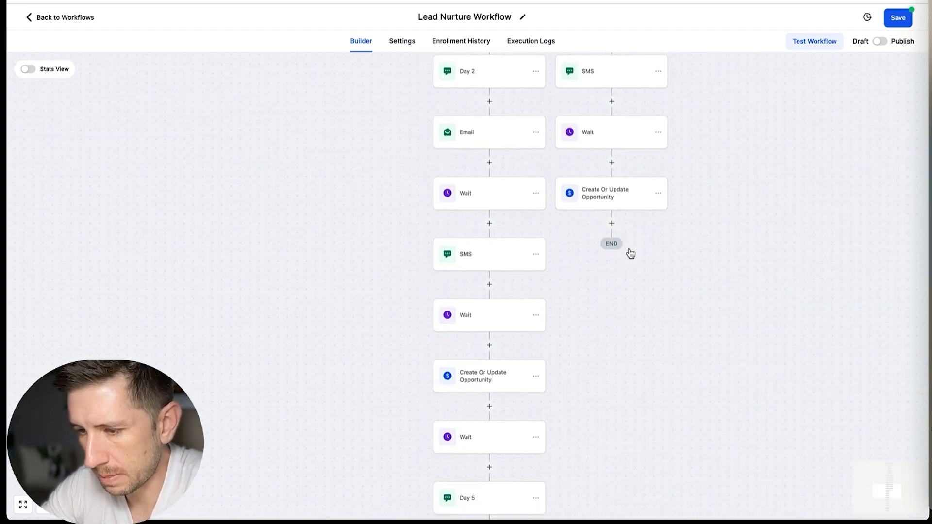
{"action": "left_click", "coordinate": [511, 382]}
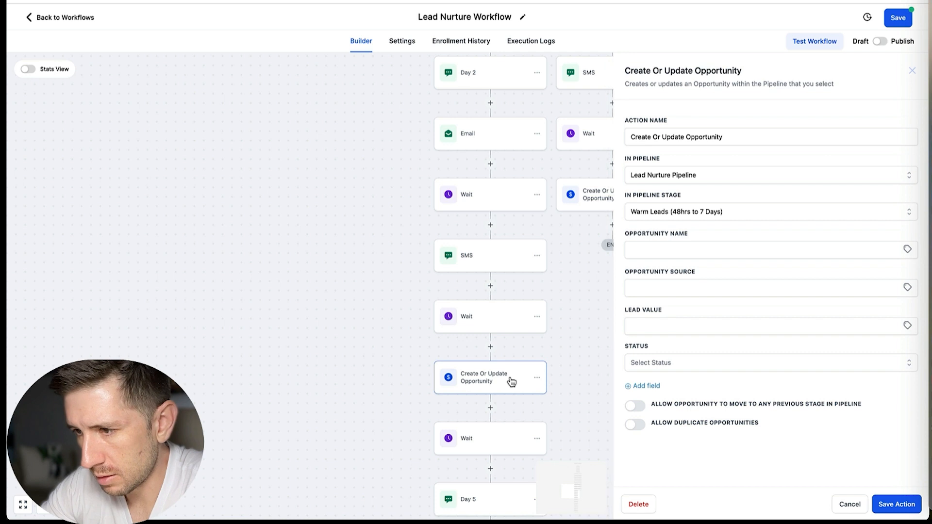
{"action": "left_click", "coordinate": [912, 71]}
{"action": "left_click", "coordinate": [536, 439]}
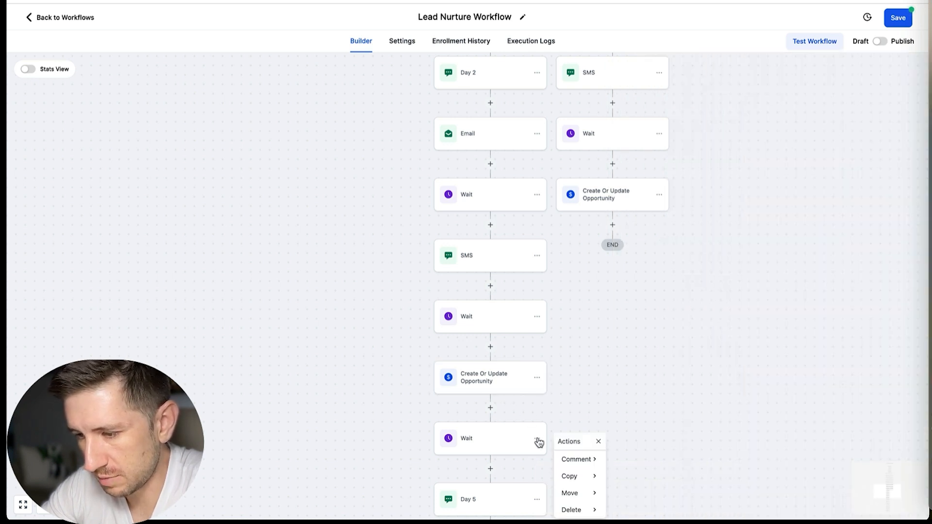
{"action": "mouse_move", "coordinate": [585, 477]}
{"action": "left_click", "coordinate": [632, 476]}
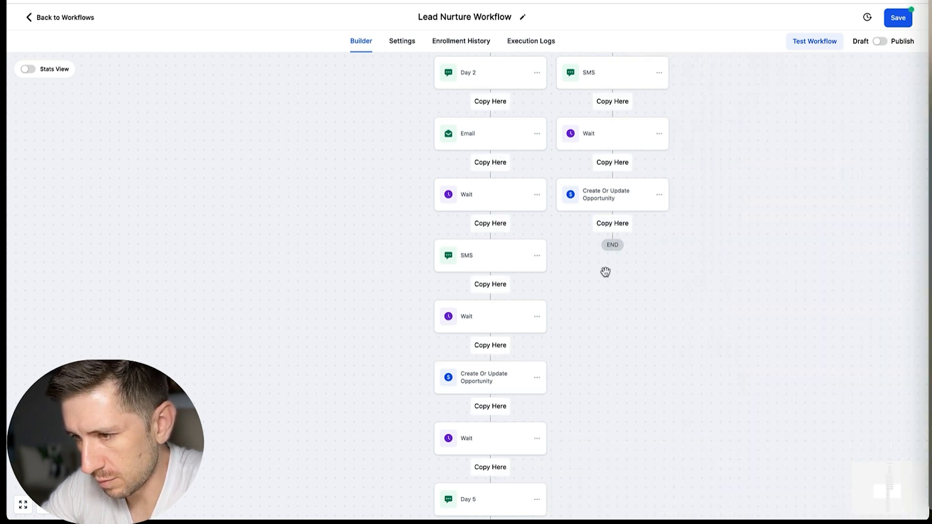
{"action": "left_click", "coordinate": [610, 225]}
{"action": "scroll", "coordinate": [648, 281], "scroll_direction": "down", "scroll_amount": 5}
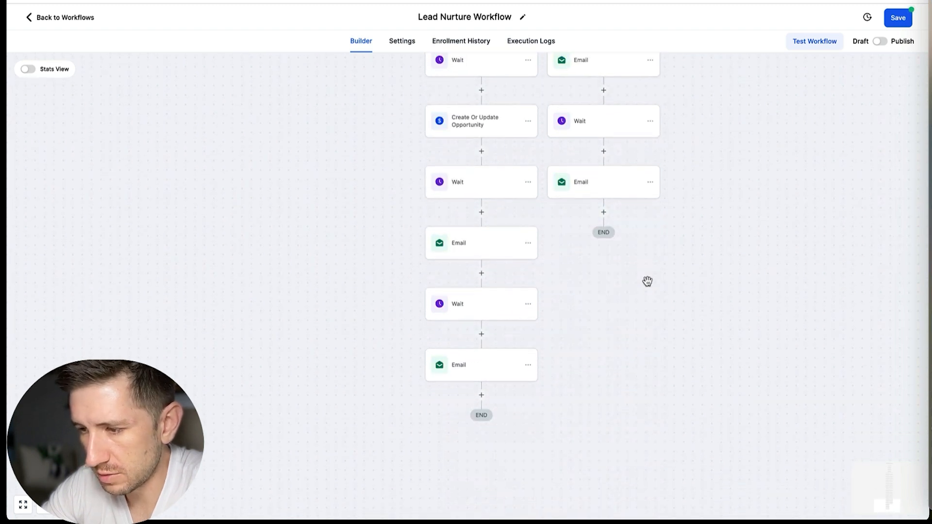
Step: Switch the Lead Nurture Workflow from draft to published and save it
{"action": "scroll", "coordinate": [647, 281], "scroll_direction": "up", "scroll_amount": 10}
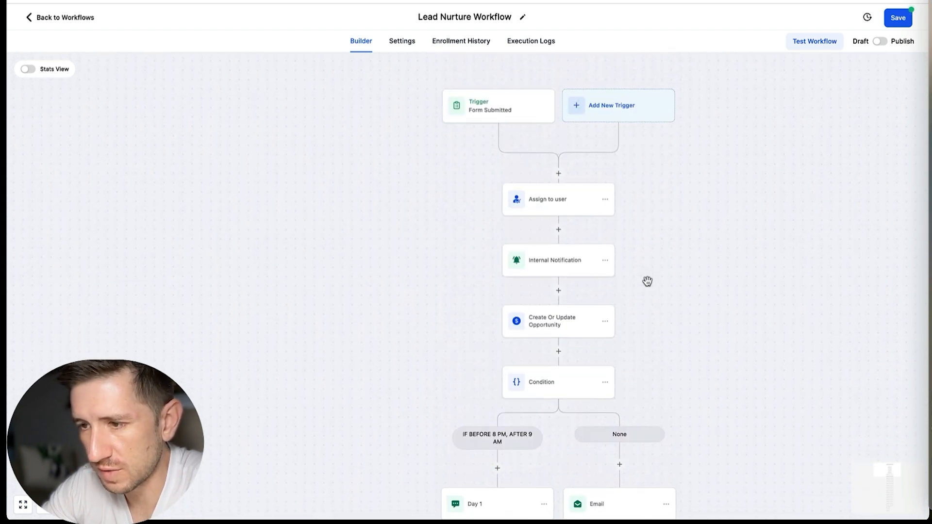
{"action": "scroll", "coordinate": [647, 280], "scroll_direction": "up", "scroll_amount": 1}
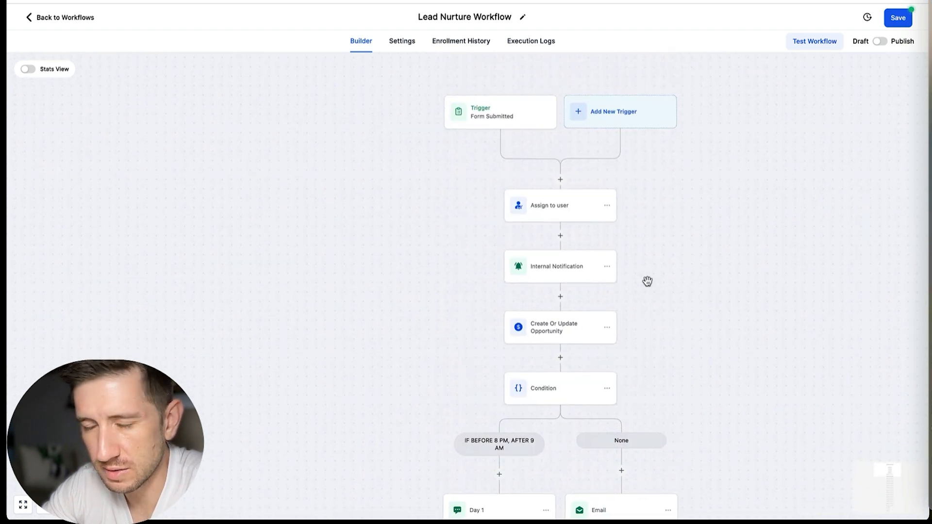
{"action": "left_click", "coordinate": [879, 42]}
{"action": "left_click", "coordinate": [898, 19]}
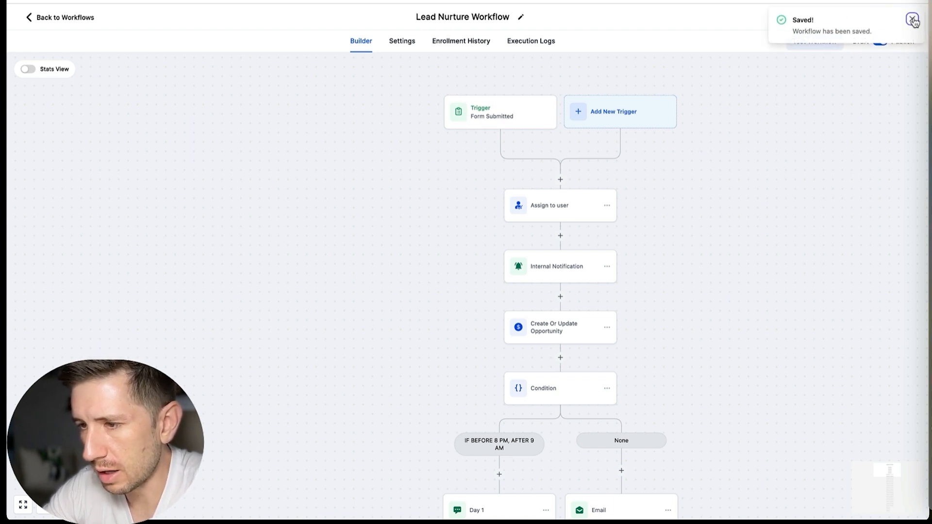
{"action": "left_click_drag", "start_coordinate": [694, 211], "coordinate": [610, 189]}
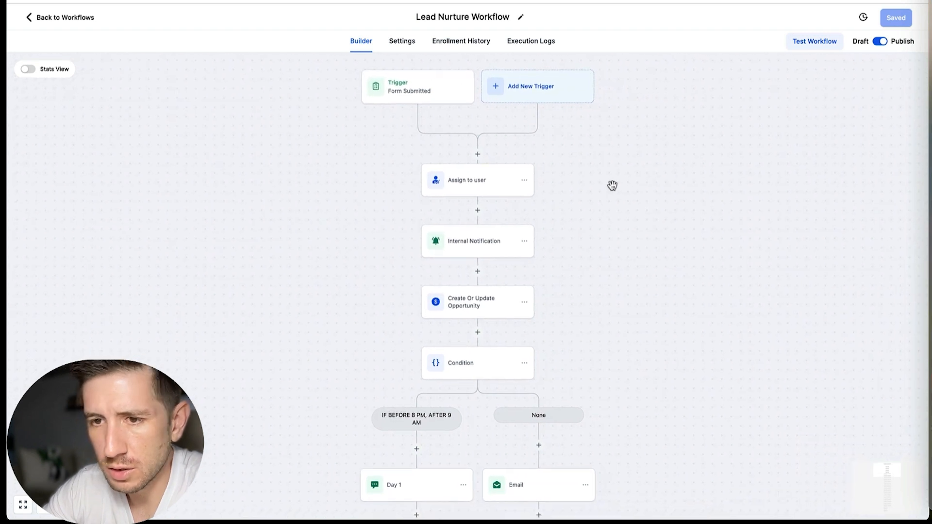
Step: Return to the workflow list and create a new workflow from scratch
{"action": "left_click", "coordinate": [68, 19]}
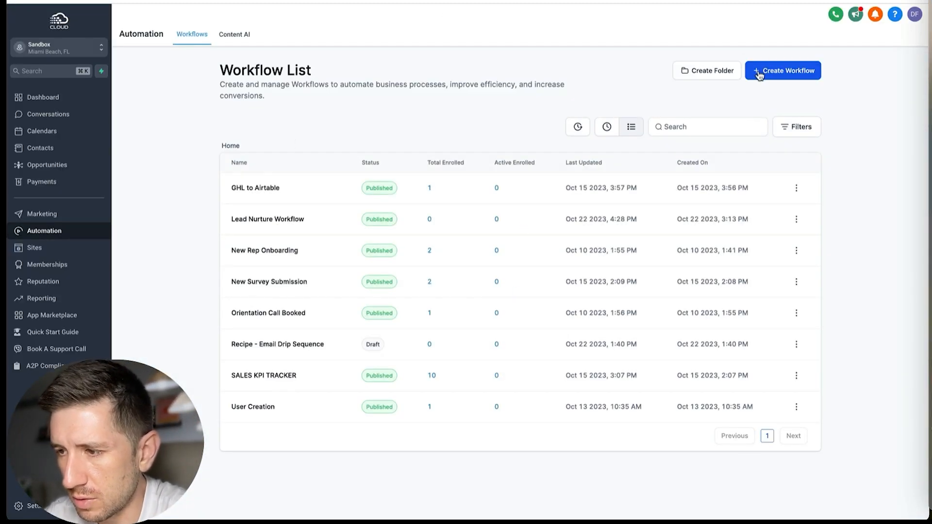
{"action": "left_click", "coordinate": [759, 75]}
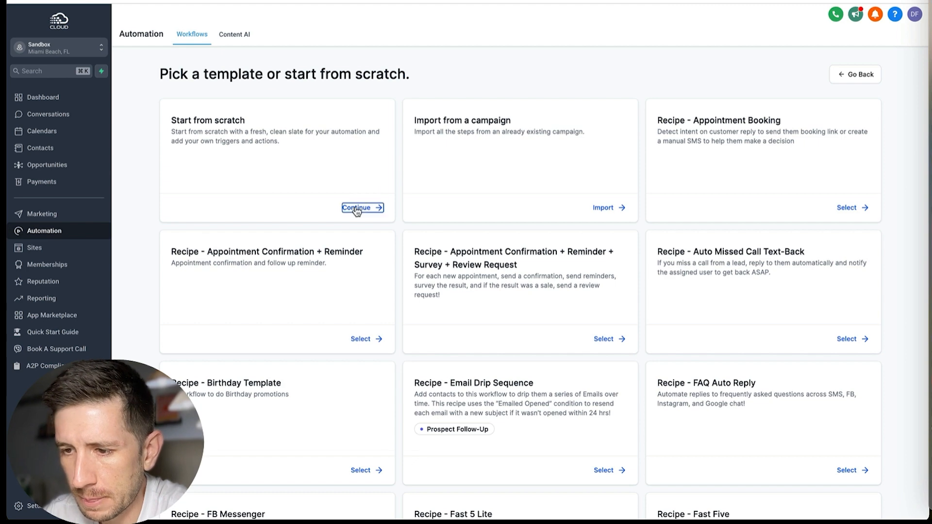
{"action": "left_click", "coordinate": [356, 209]}
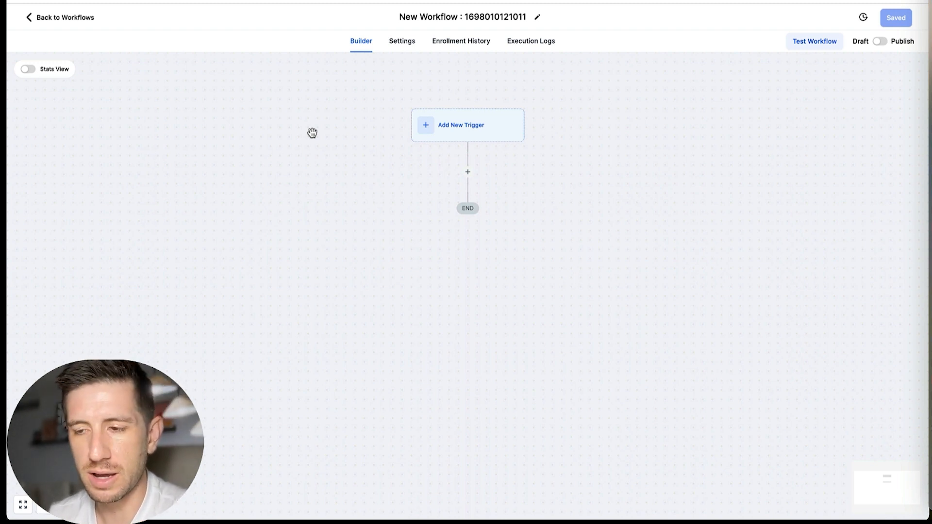
Step: Rename the new workflow as "Customer Responds ->In Contact"
{"action": "left_click", "coordinate": [459, 18]}
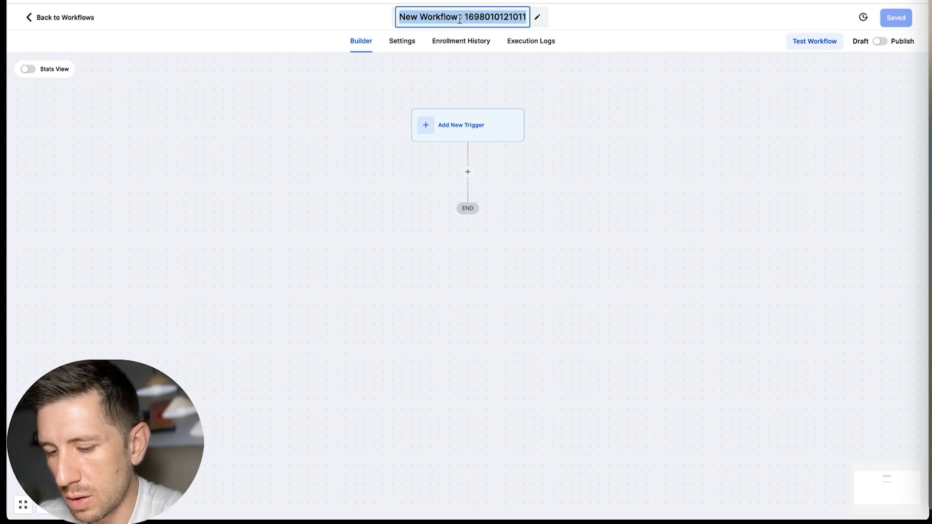
{"action": "type", "text": "Customer Re"}
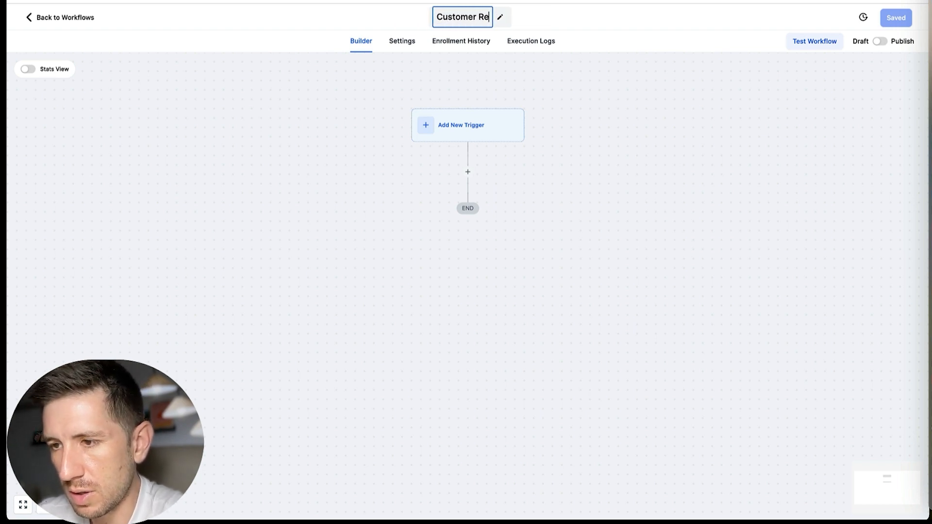
{"action": "type", "text": "spo"}
{"action": "key", "text": "BackSpace"}
{"action": "key", "text": "BackSpace"}
{"action": "type", "text": "sponds"}
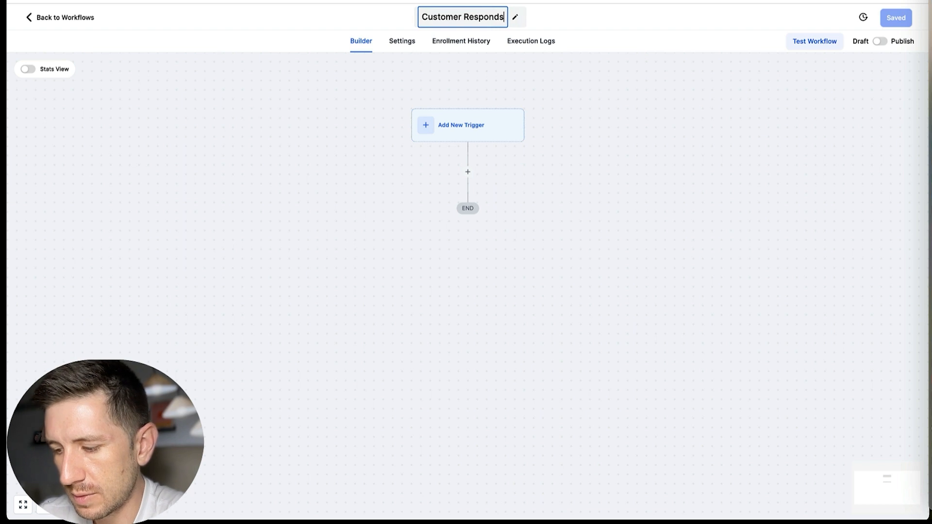
{"action": "type", "text": " ->"}
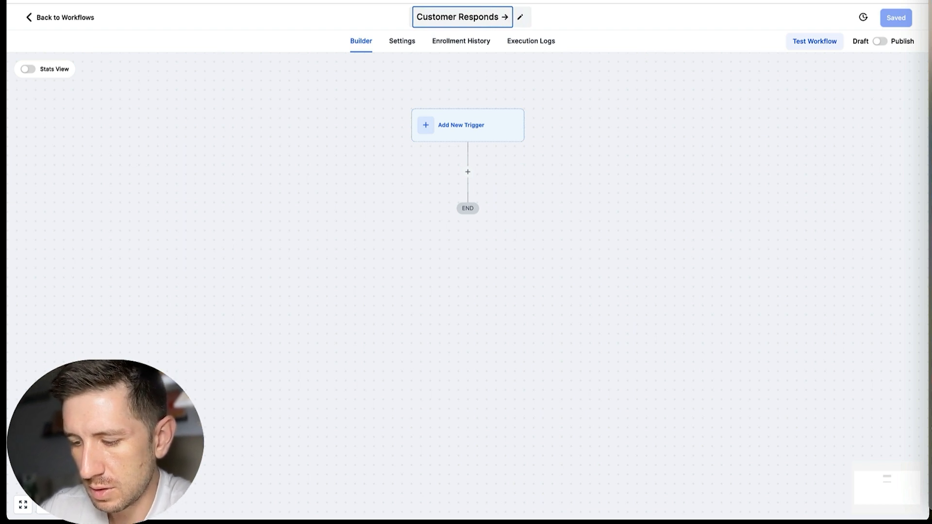
{"action": "type", "text": "In Contact"}
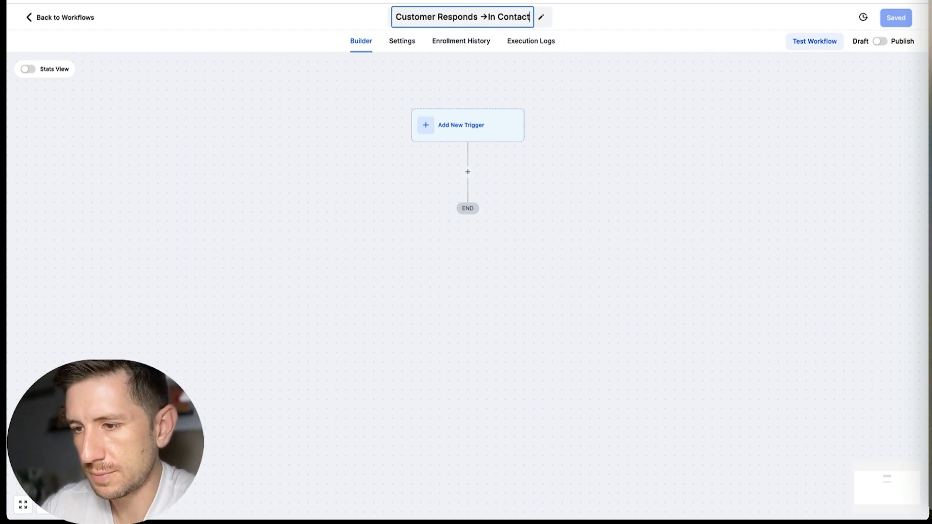
{"action": "key", "text": "Return"}
Step: Add a Customer Replied trigger filtered by Replied to Workflow set to Lead Nurture Workflow, and save the trigger
{"action": "left_click", "coordinate": [442, 127]}
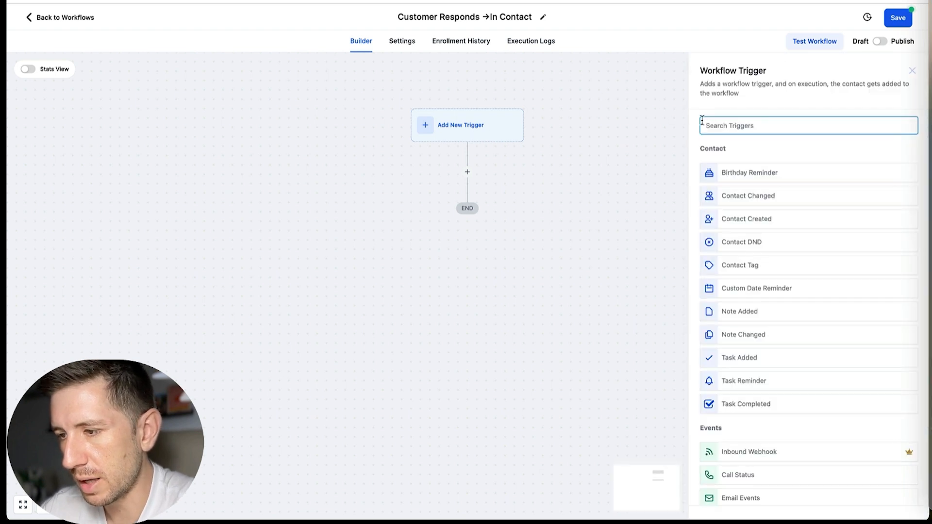
{"action": "type", "text": "customer"}
{"action": "left_click", "coordinate": [740, 171]}
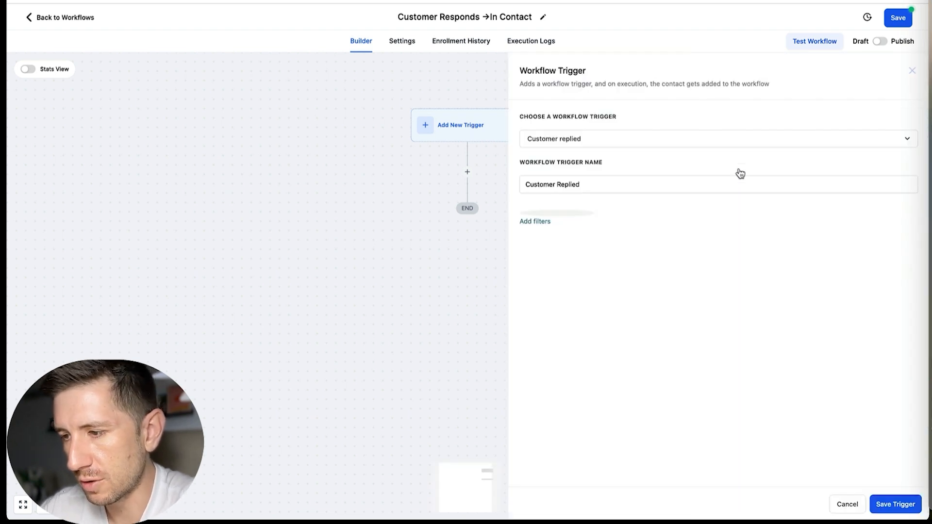
{"action": "left_click", "coordinate": [545, 216]}
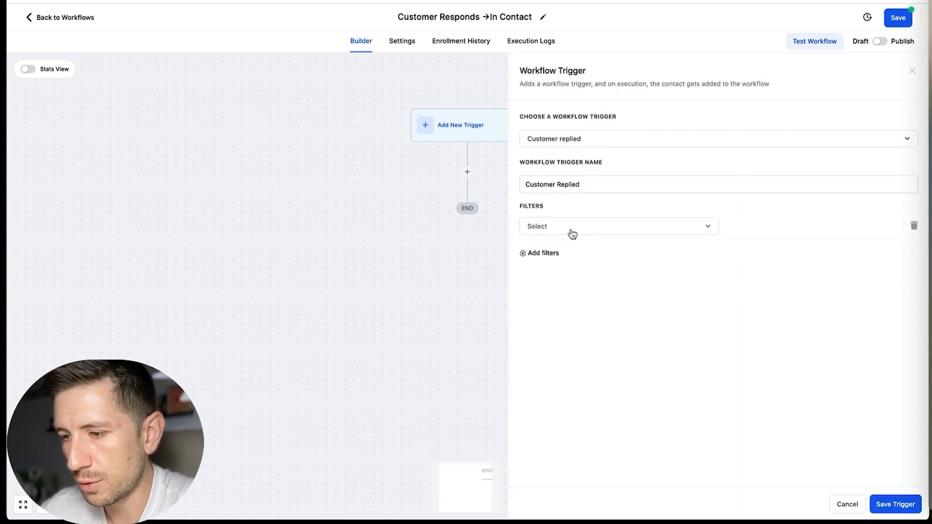
{"action": "left_click", "coordinate": [571, 231]}
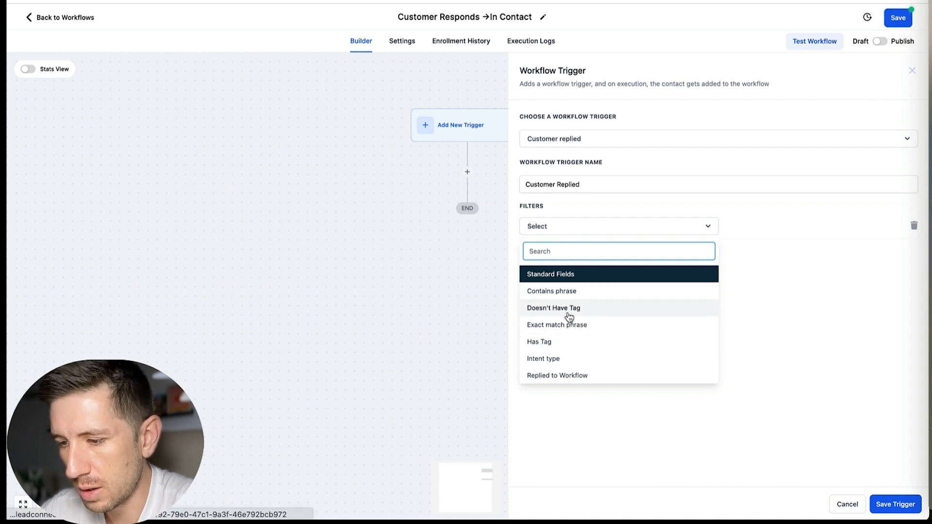
{"action": "left_click", "coordinate": [558, 376]}
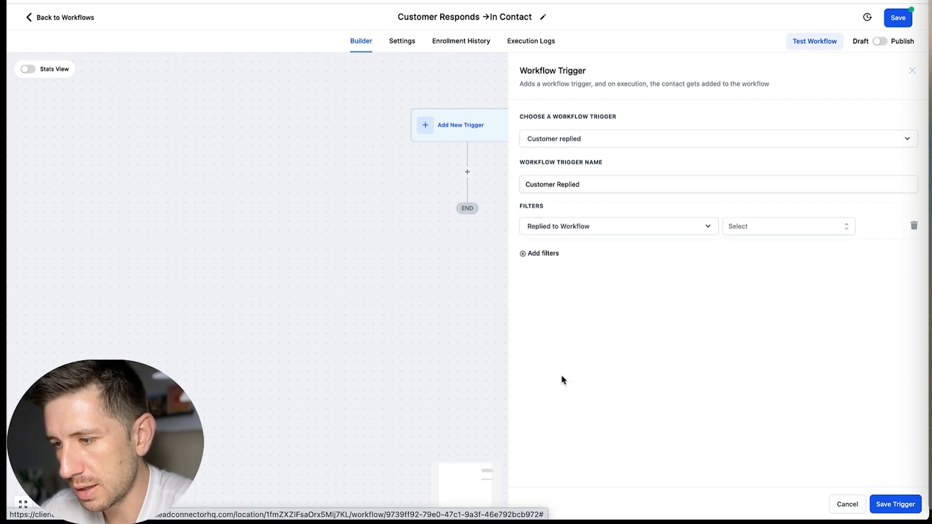
{"action": "left_click", "coordinate": [773, 223]}
{"action": "left_click", "coordinate": [766, 287]}
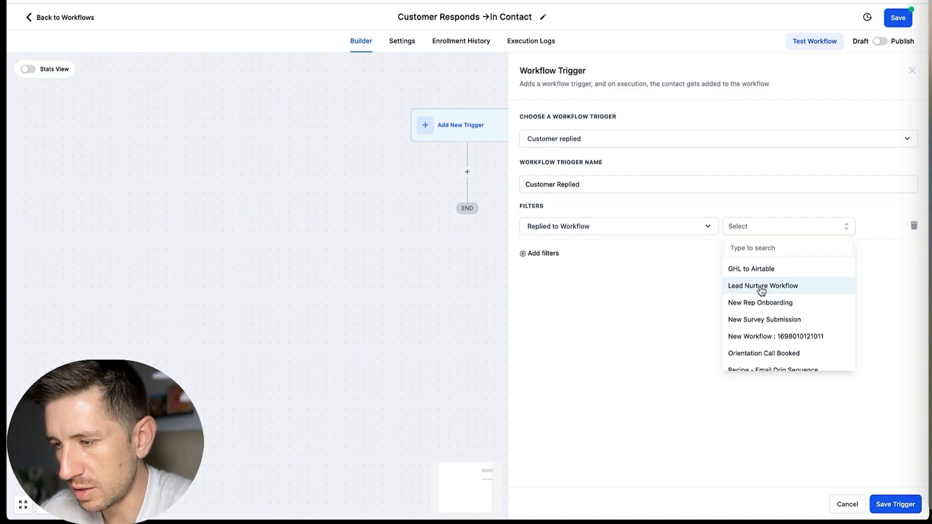
{"action": "left_click", "coordinate": [892, 505]}
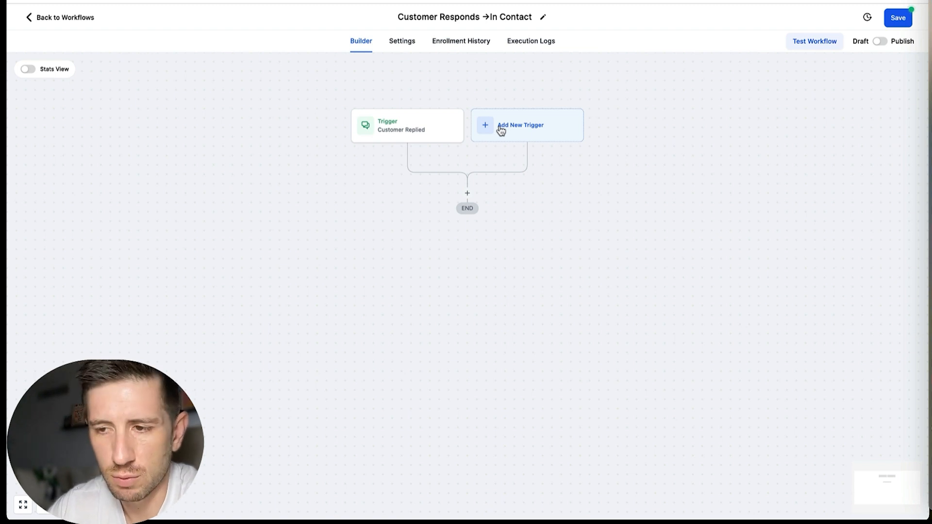
Step: Allow contacts to re-enter the Customer Responds workflow in its settings and save the workflow
{"action": "left_click", "coordinate": [409, 46]}
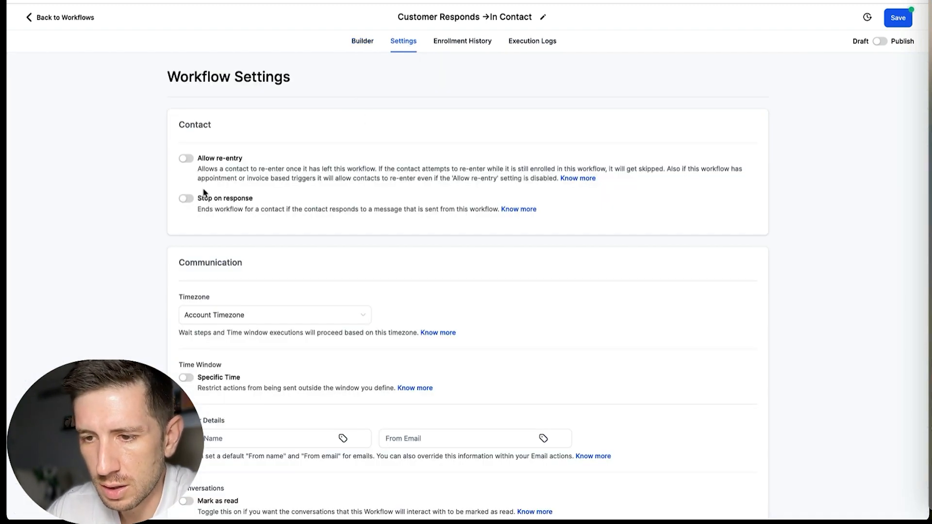
{"action": "left_click", "coordinate": [185, 159]}
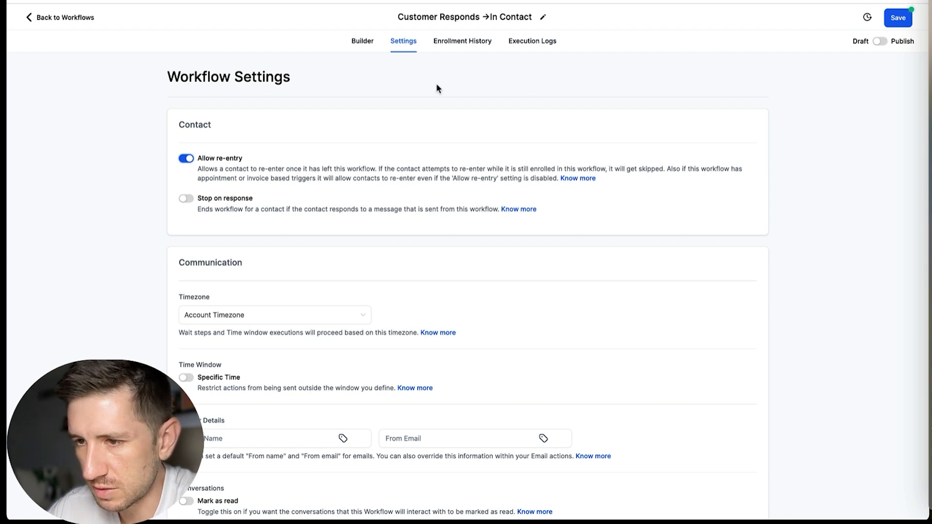
{"action": "left_click", "coordinate": [902, 22]}
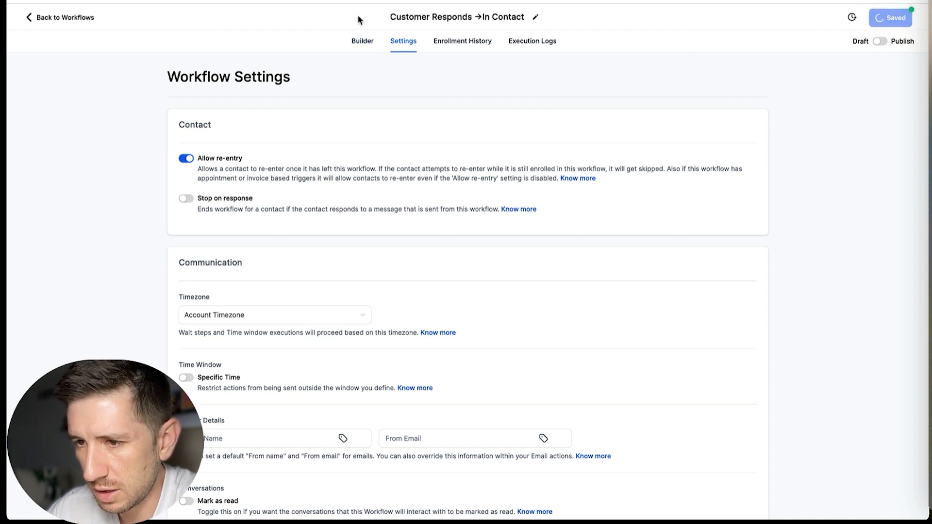
Step: Add a Create/Update Opportunity action below the trigger, using the Lead Nurture Pipeline and the In Contact stage
{"action": "left_click", "coordinate": [361, 42]}
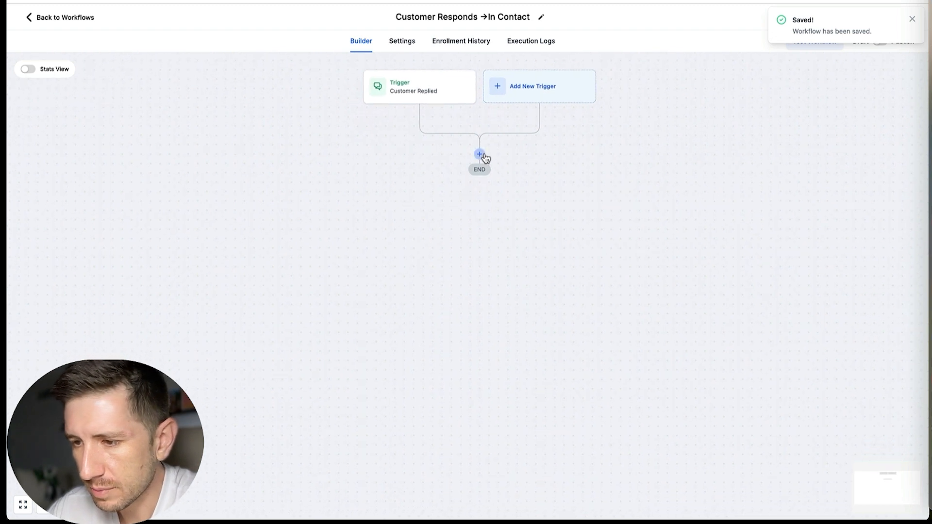
{"action": "left_click", "coordinate": [481, 156]}
{"action": "type", "text": "opp"}
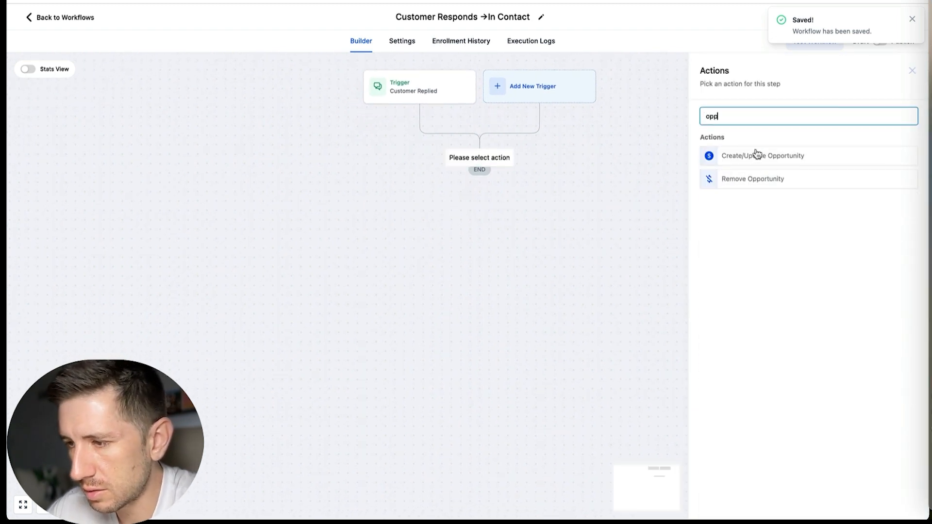
{"action": "left_click", "coordinate": [756, 156]}
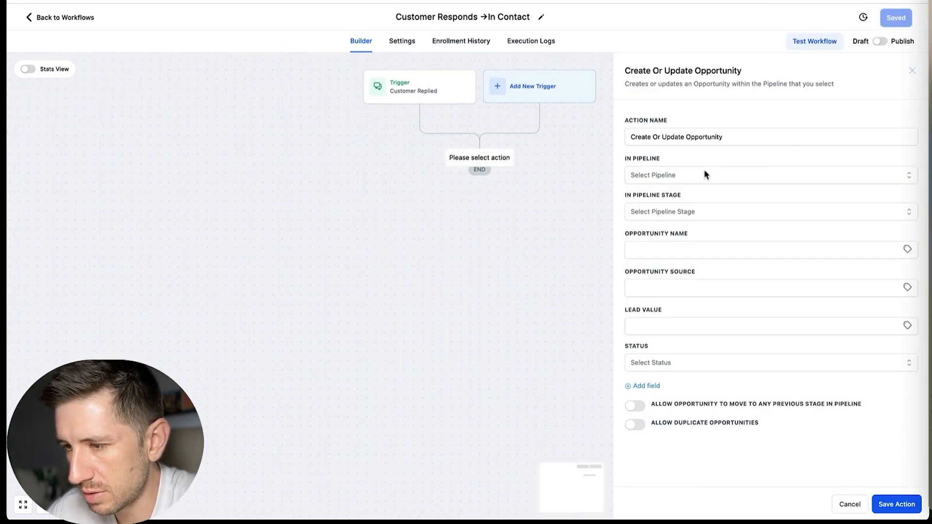
{"action": "left_click", "coordinate": [704, 174]}
{"action": "left_click", "coordinate": [671, 223]}
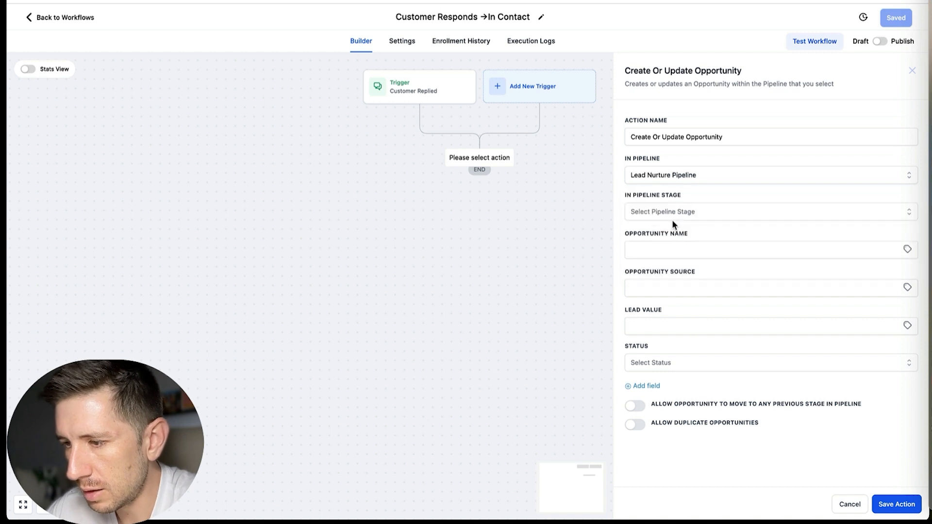
{"action": "left_click", "coordinate": [700, 209]}
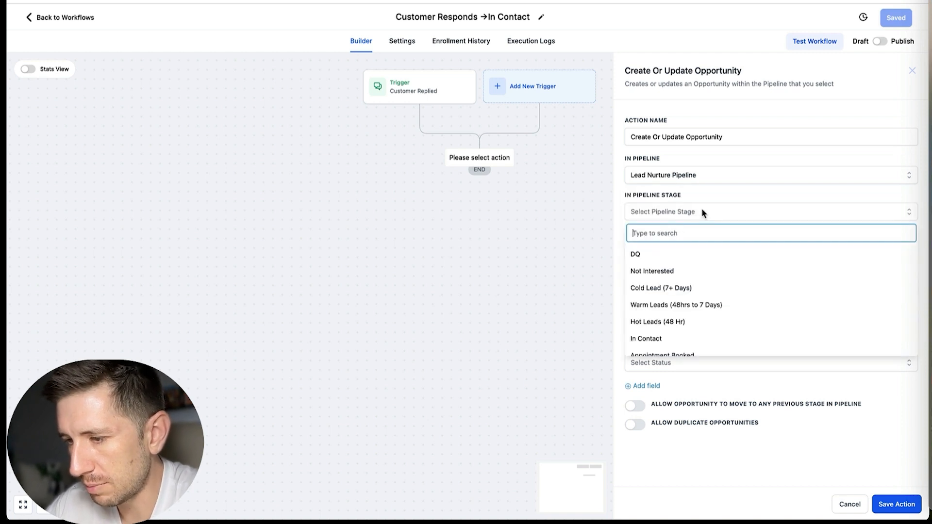
{"action": "left_click", "coordinate": [665, 341]}
{"action": "left_click", "coordinate": [896, 504]}
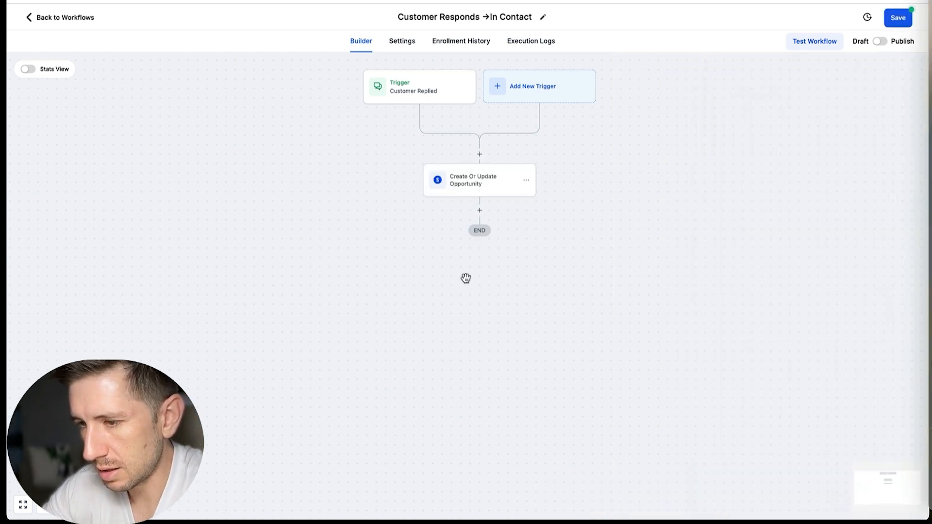
Step: Add a Remove From Workflow action below the opportunity action, removing the contact from another workflow, Lead Nurture Workflow
{"action": "left_click", "coordinate": [479, 208]}
{"action": "type", "text": "remove"}
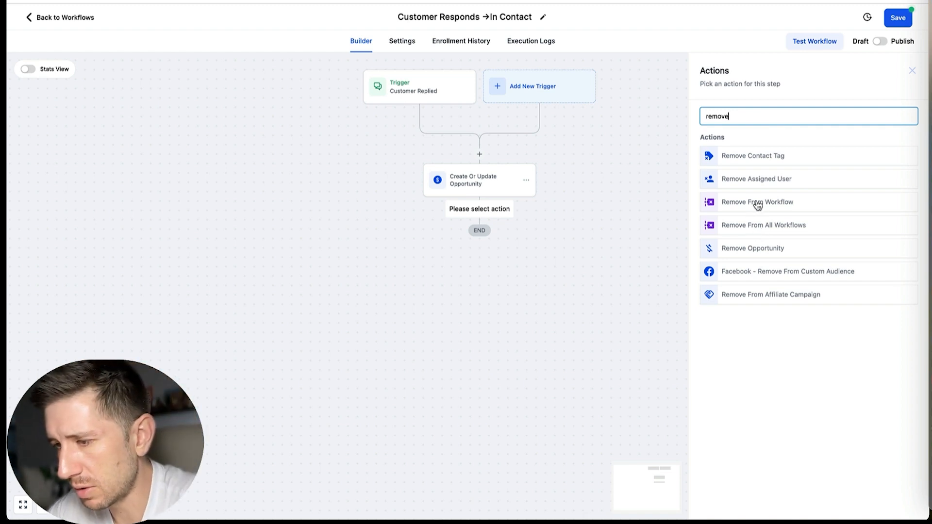
{"action": "left_click", "coordinate": [776, 204]}
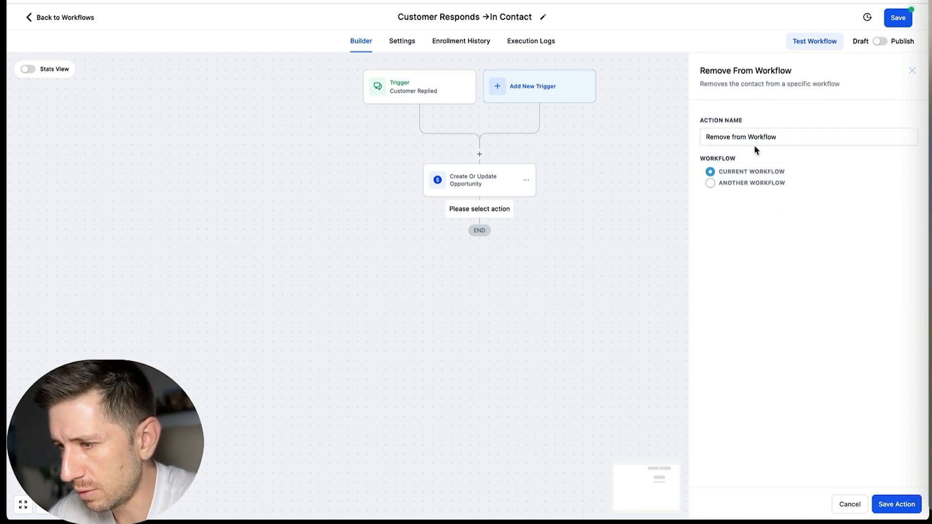
{"action": "left_click", "coordinate": [708, 184]}
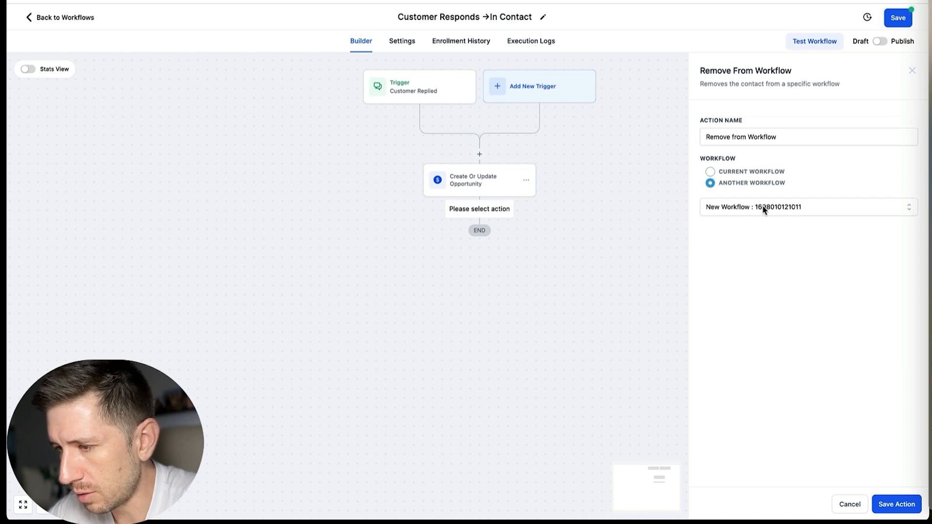
{"action": "left_click", "coordinate": [762, 206]}
{"action": "left_click", "coordinate": [739, 268]}
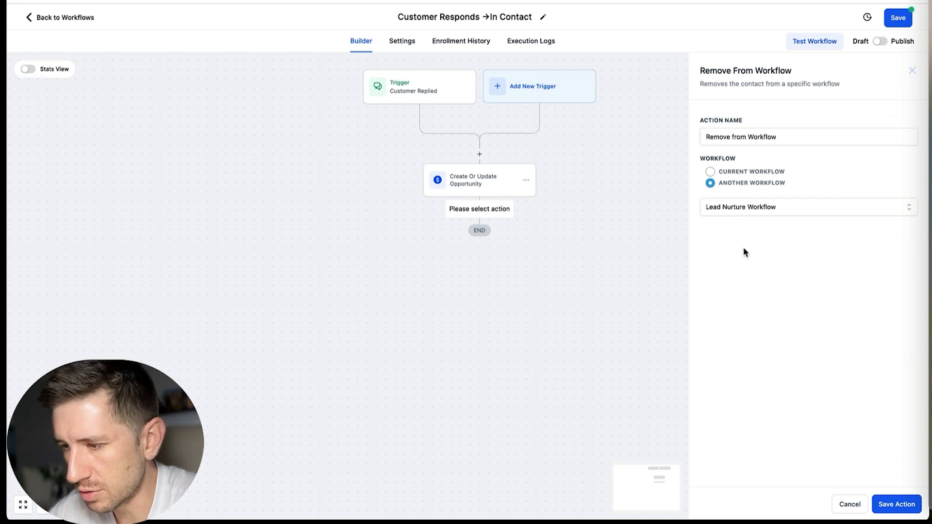
{"action": "left_click", "coordinate": [893, 500]}
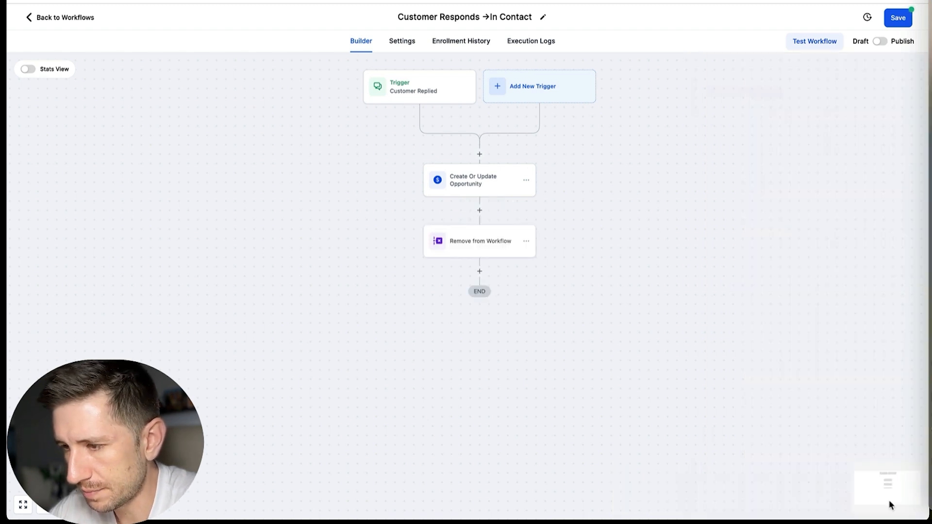
Step: Switch the Customer Responds workflow from draft to published and save it
{"action": "left_click", "coordinate": [879, 41]}
{"action": "left_click", "coordinate": [899, 17]}
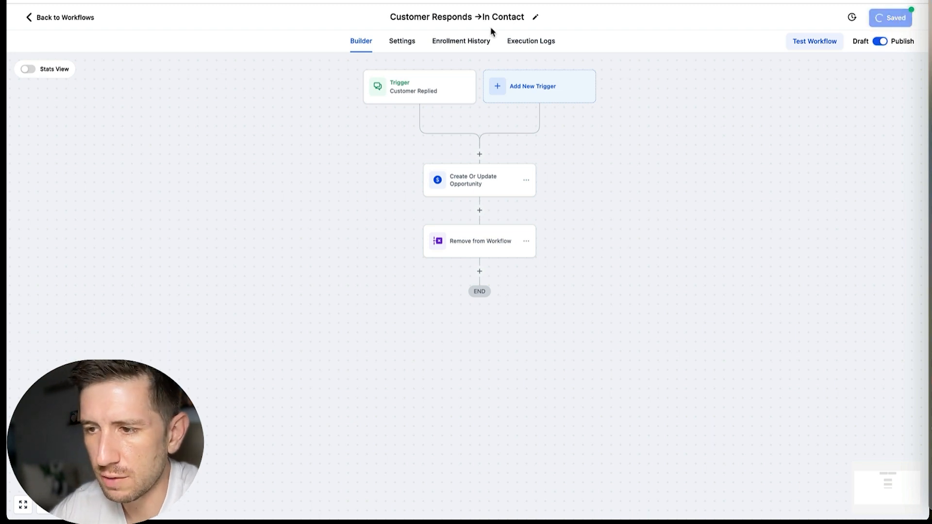